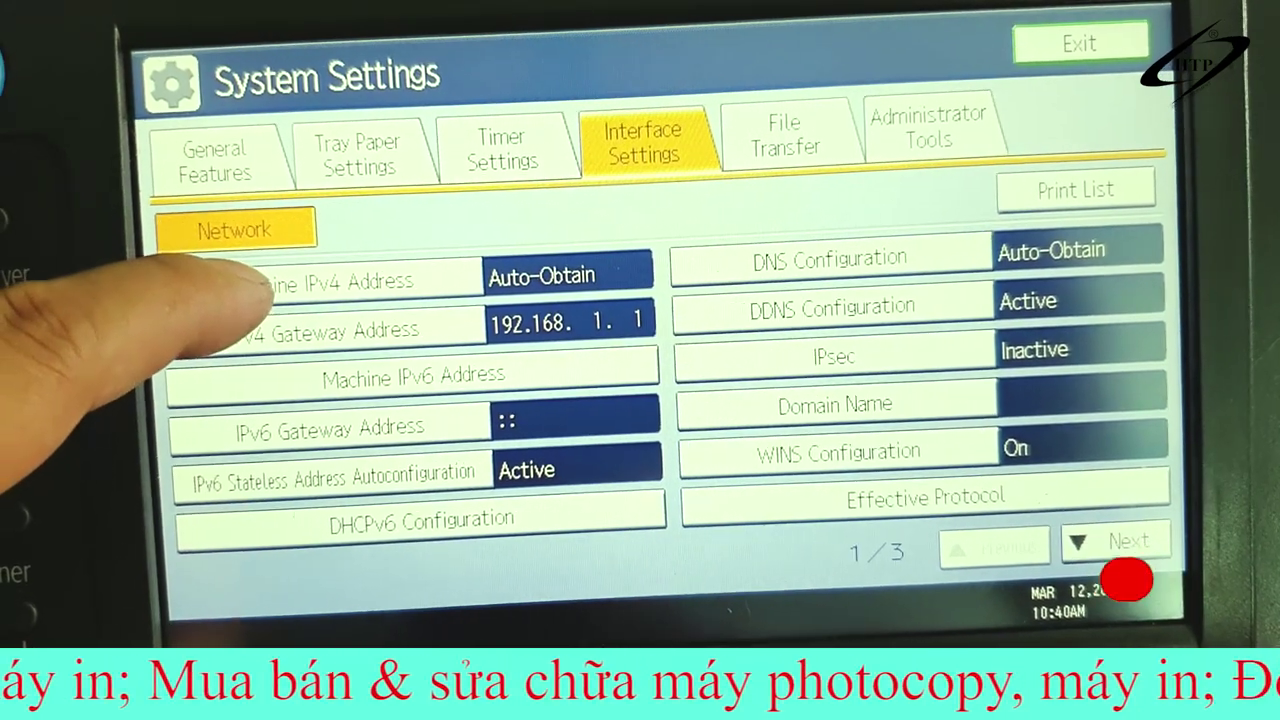
# Step: Switch the machine's IPv4 address from DHCP to a specified address and set it to 192.168.1.115
pyautogui.click(230, 280)
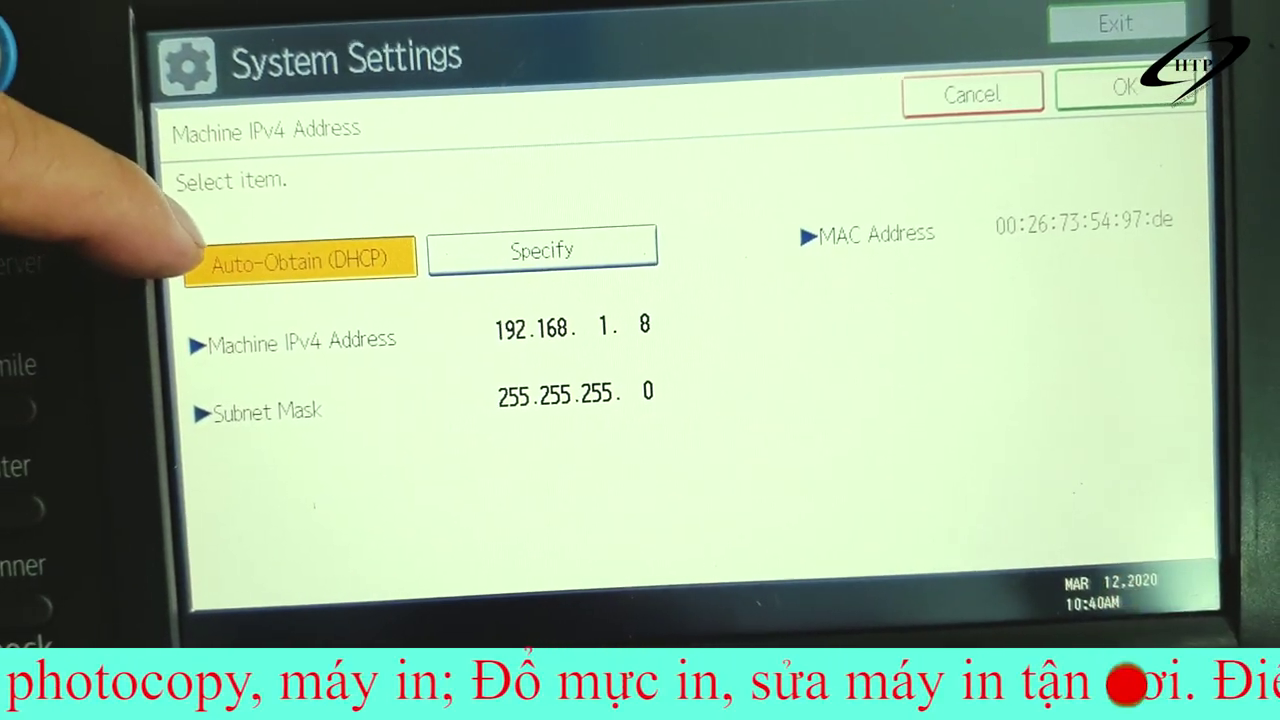
pyautogui.click(495, 240)
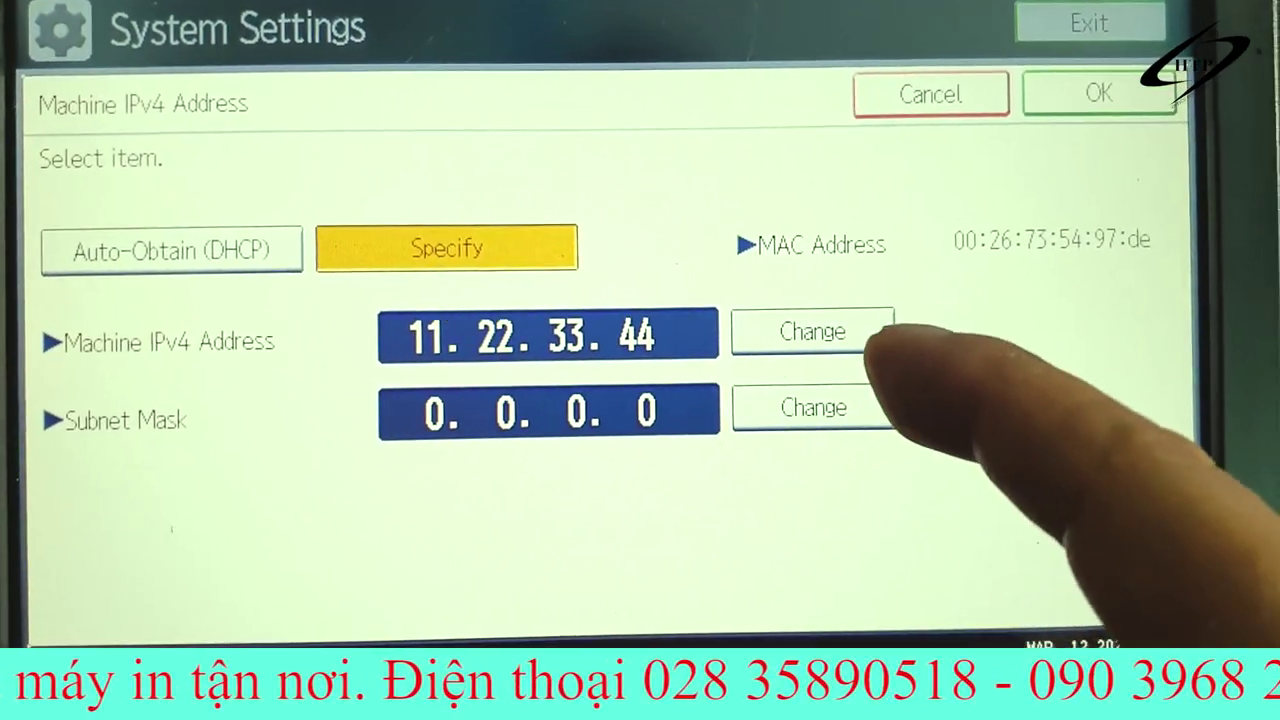
pyautogui.click(790, 335)
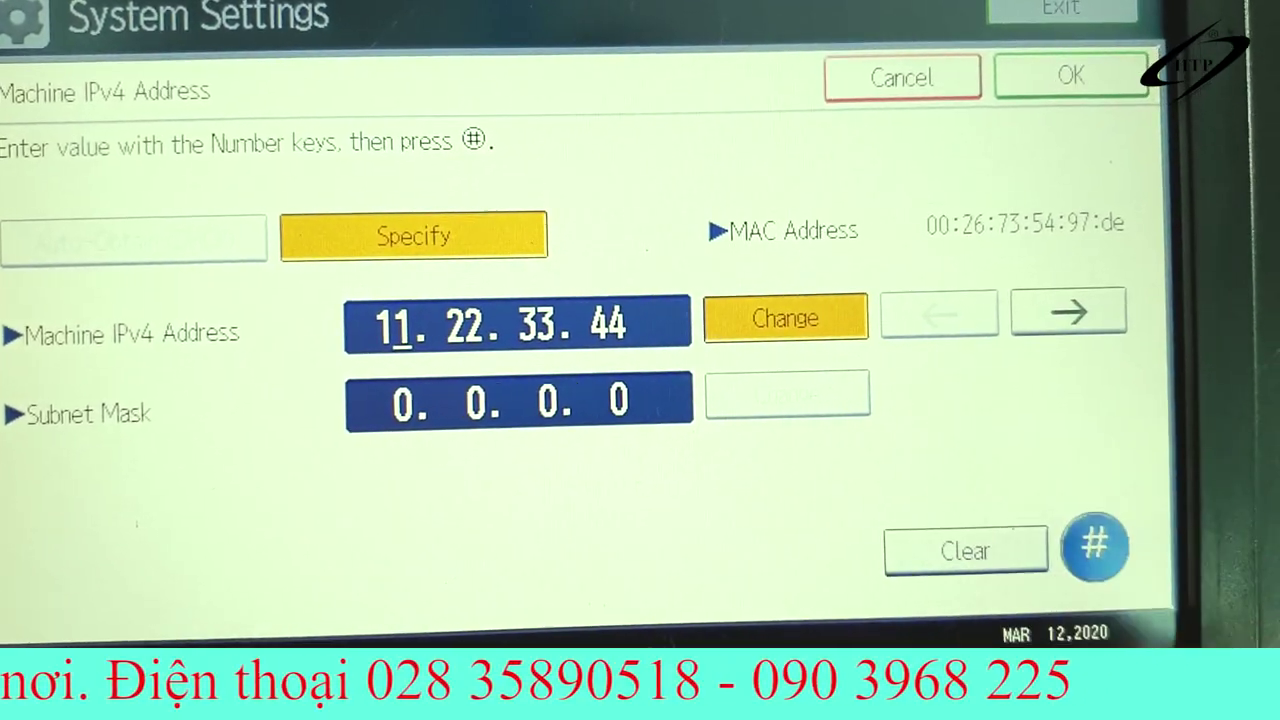
pyautogui.write('192.')
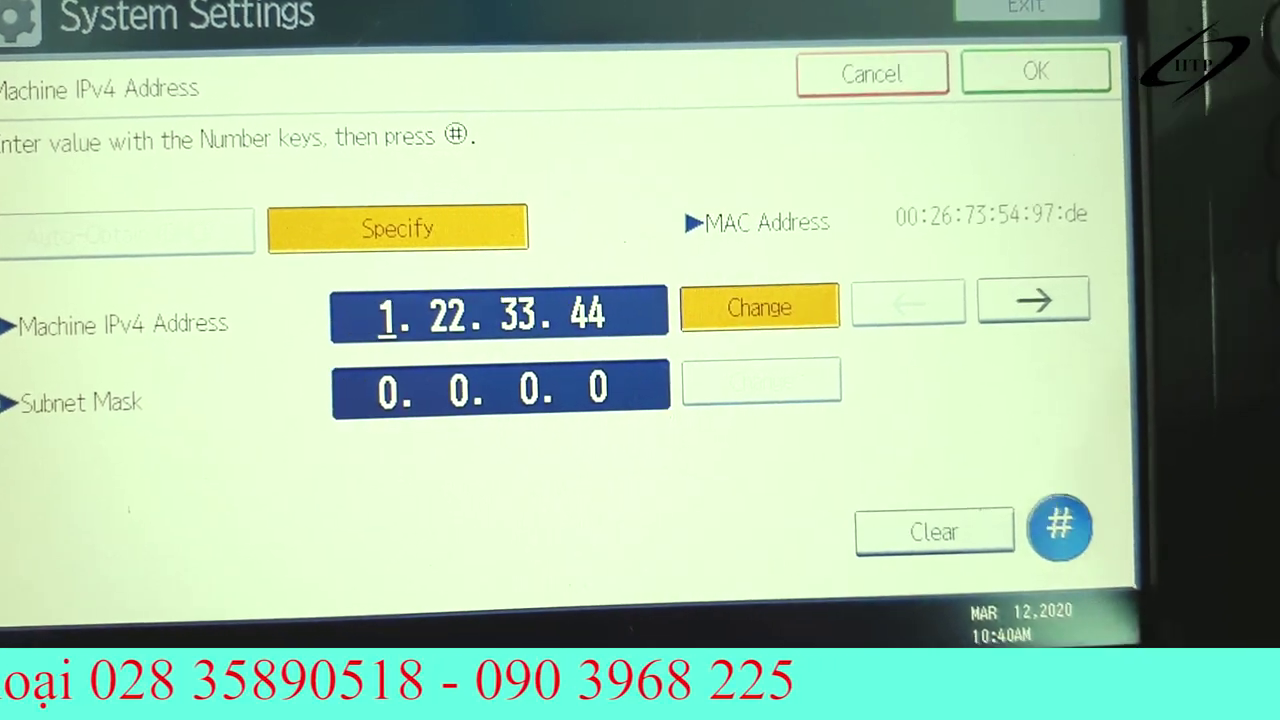
pyautogui.write('16')
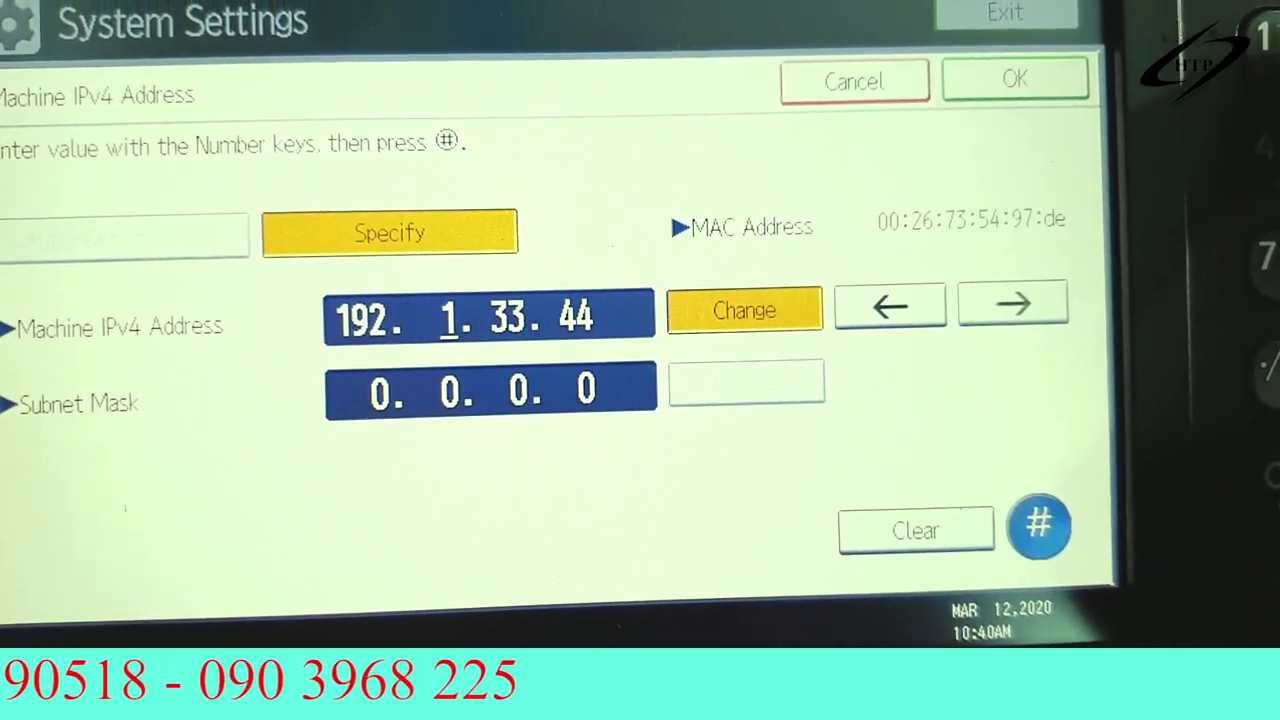
pyautogui.write('8. ')
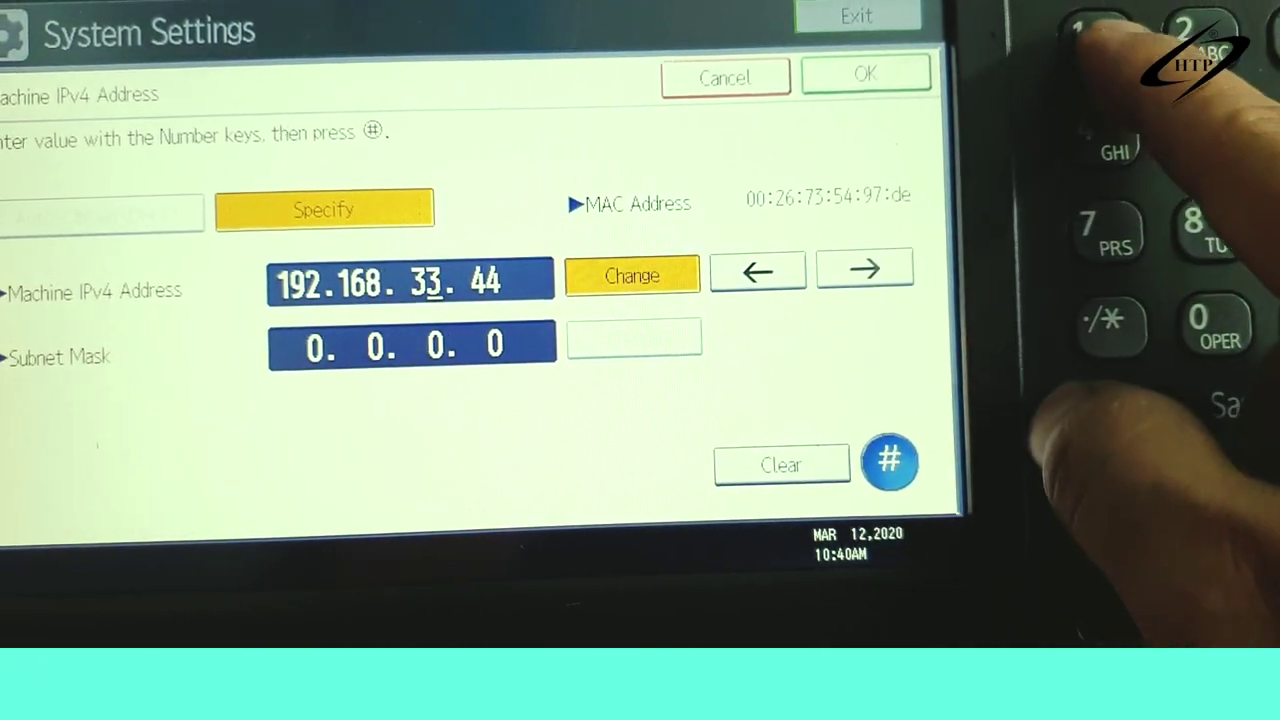
pyautogui.write('1')
pyautogui.click(863, 265)
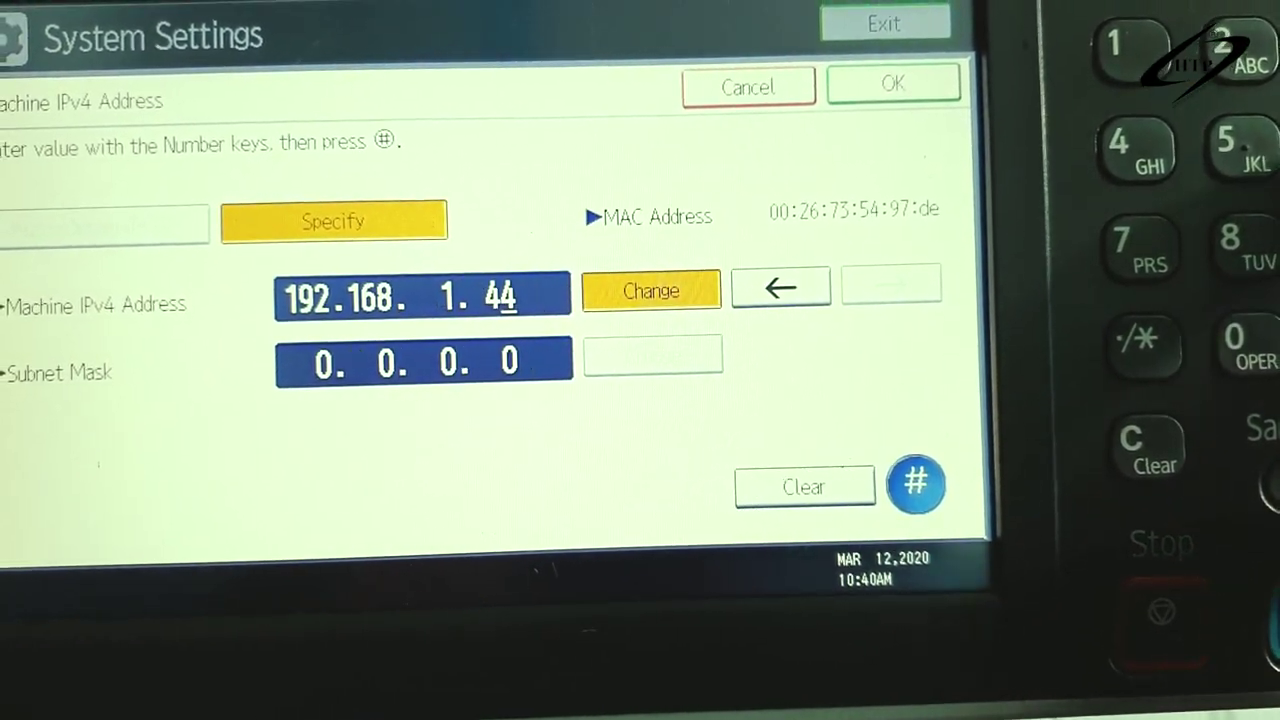
pyautogui.write('1')
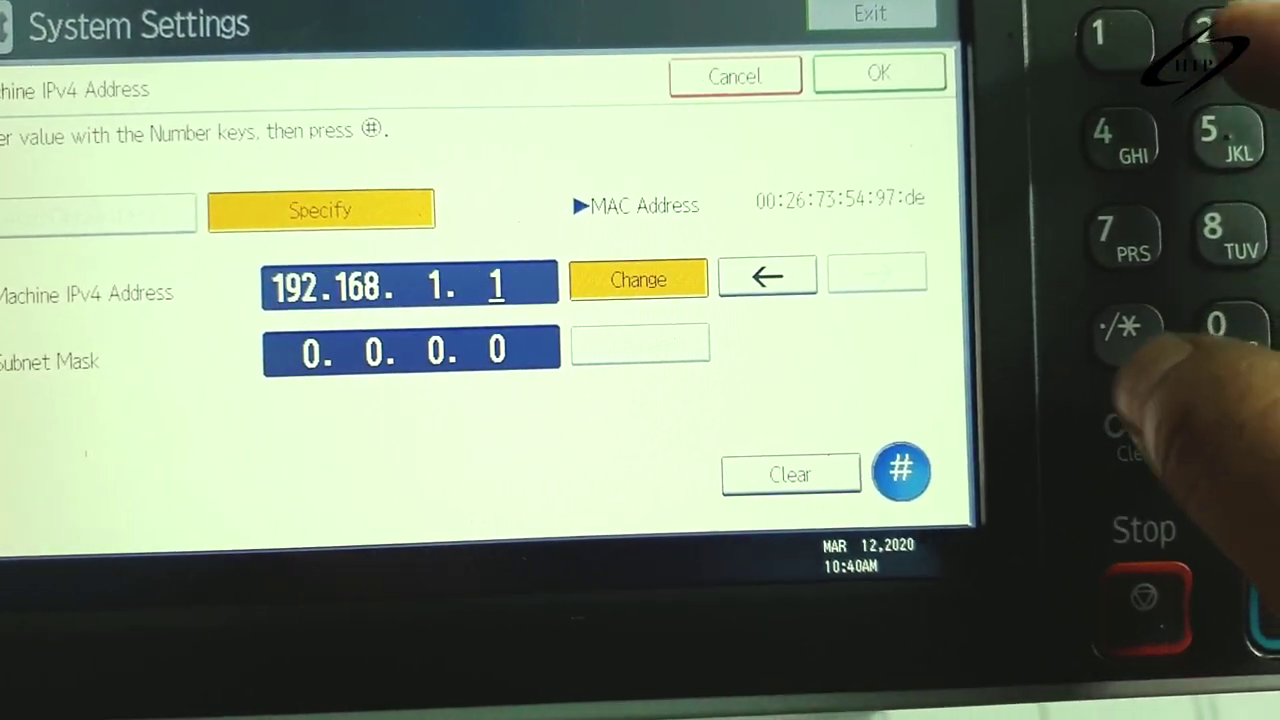
pyautogui.write('15')
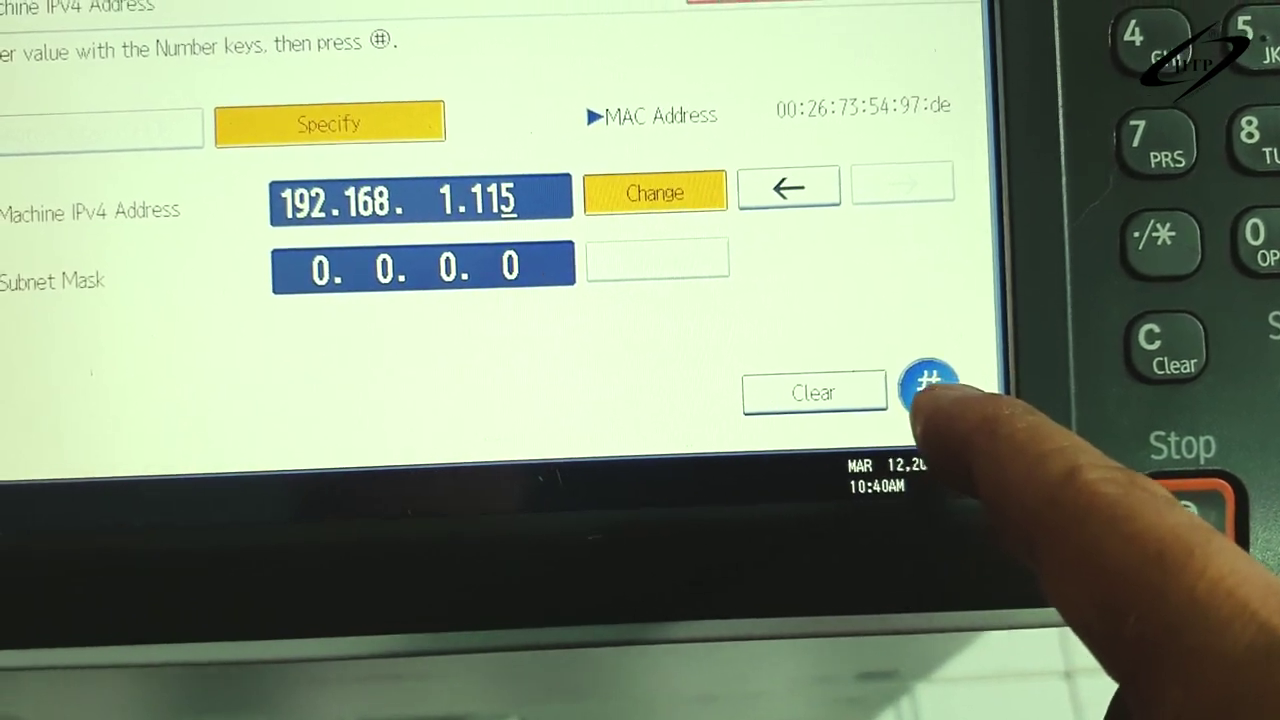
pyautogui.click(916, 376)
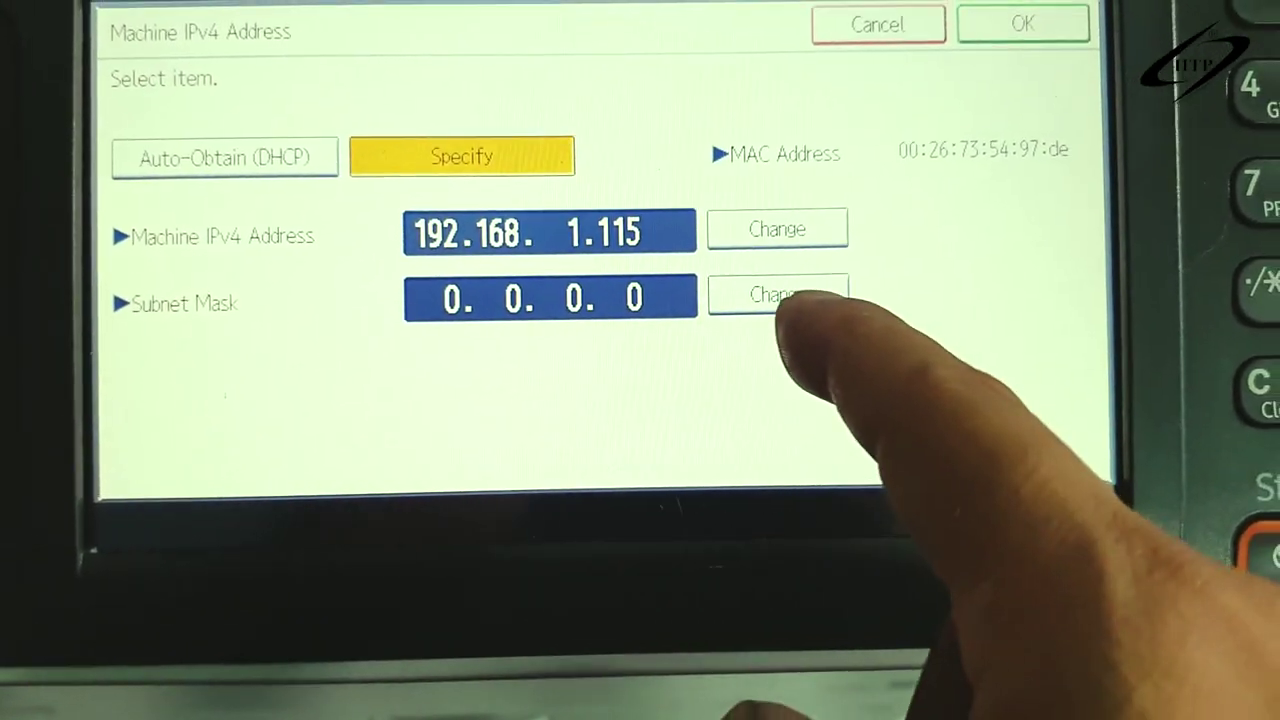
# Step: Set the machine's subnet mask to 255.255.255.0 and apply the IPv4 address settings
pyautogui.click(696, 257)
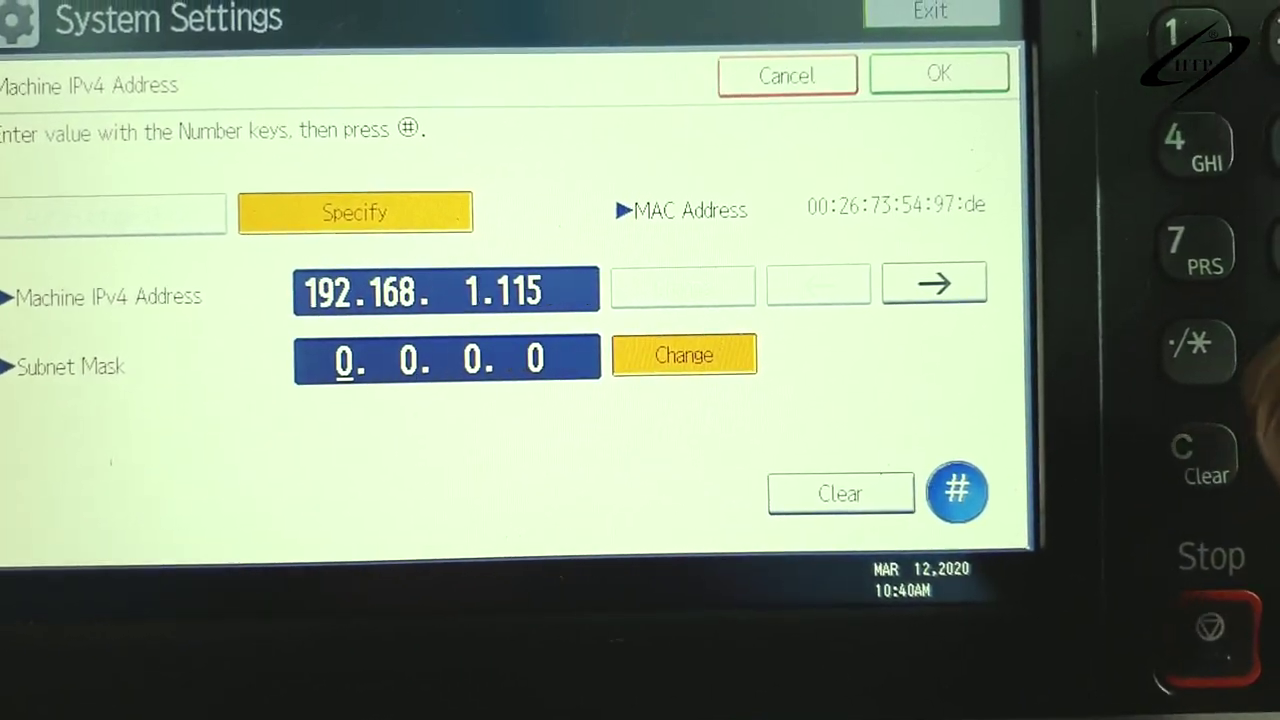
pyautogui.write('255.25')
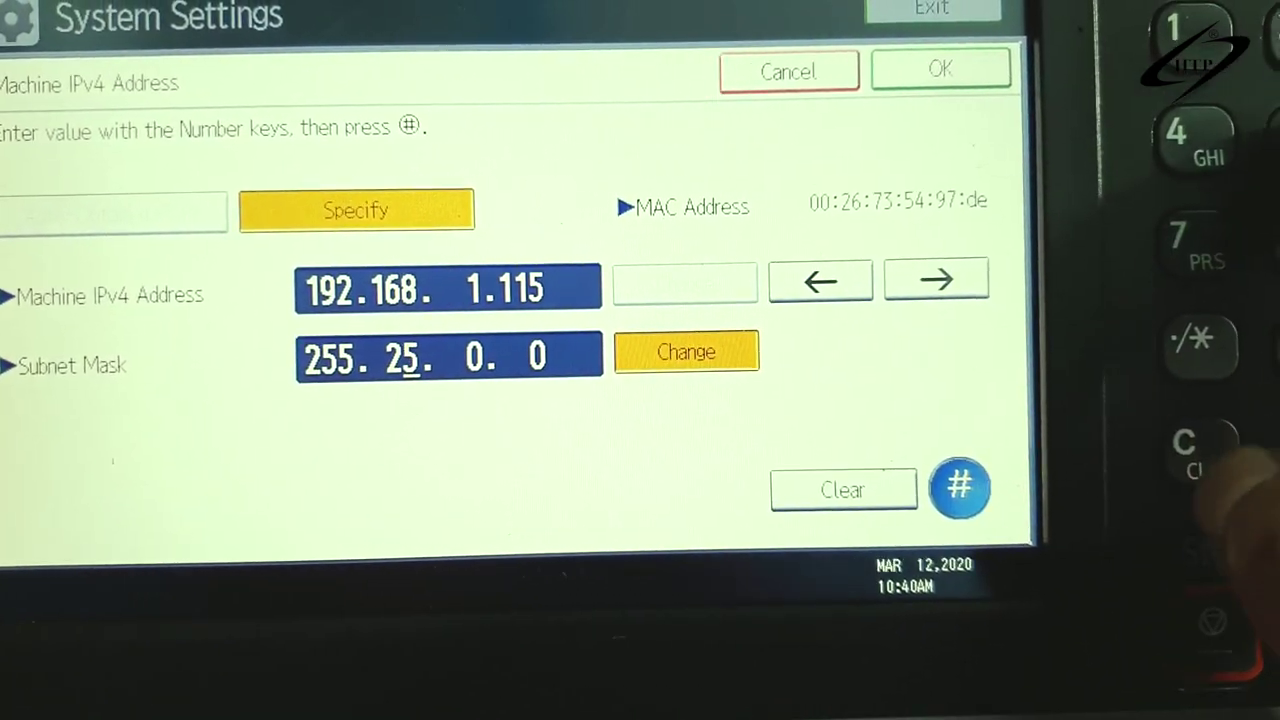
pyautogui.write('5.255')
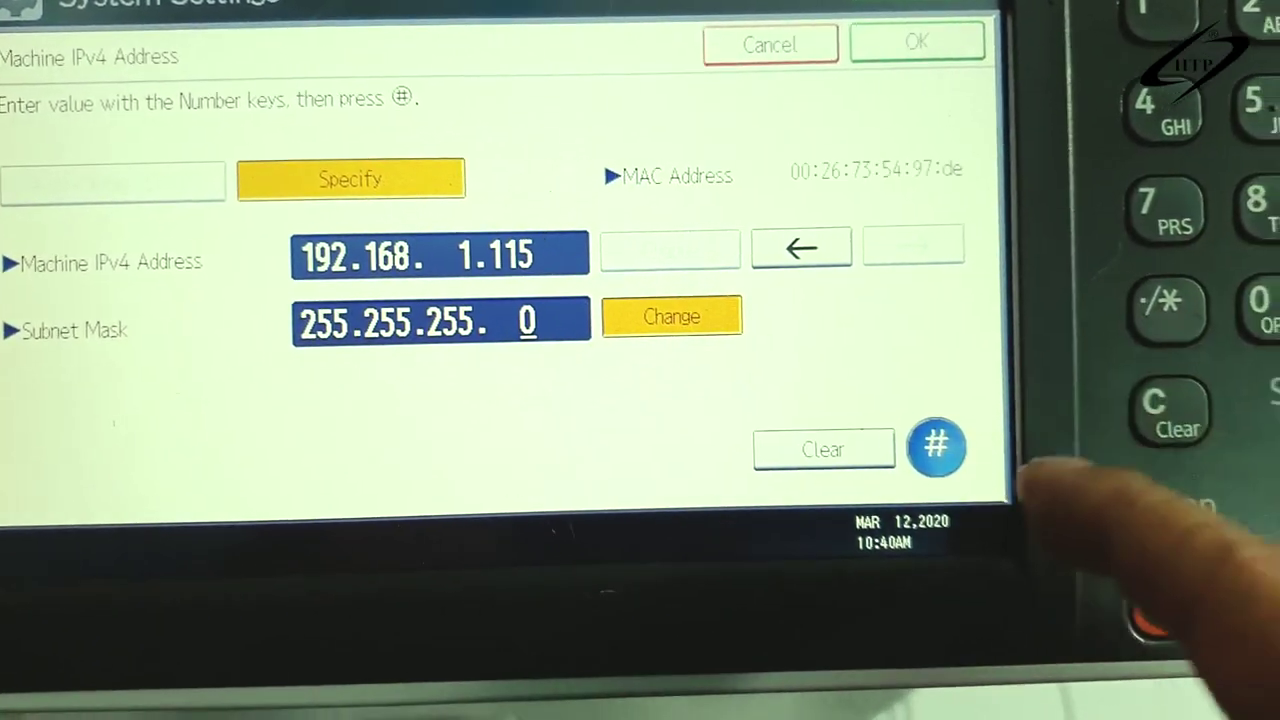
pyautogui.click(936, 446)
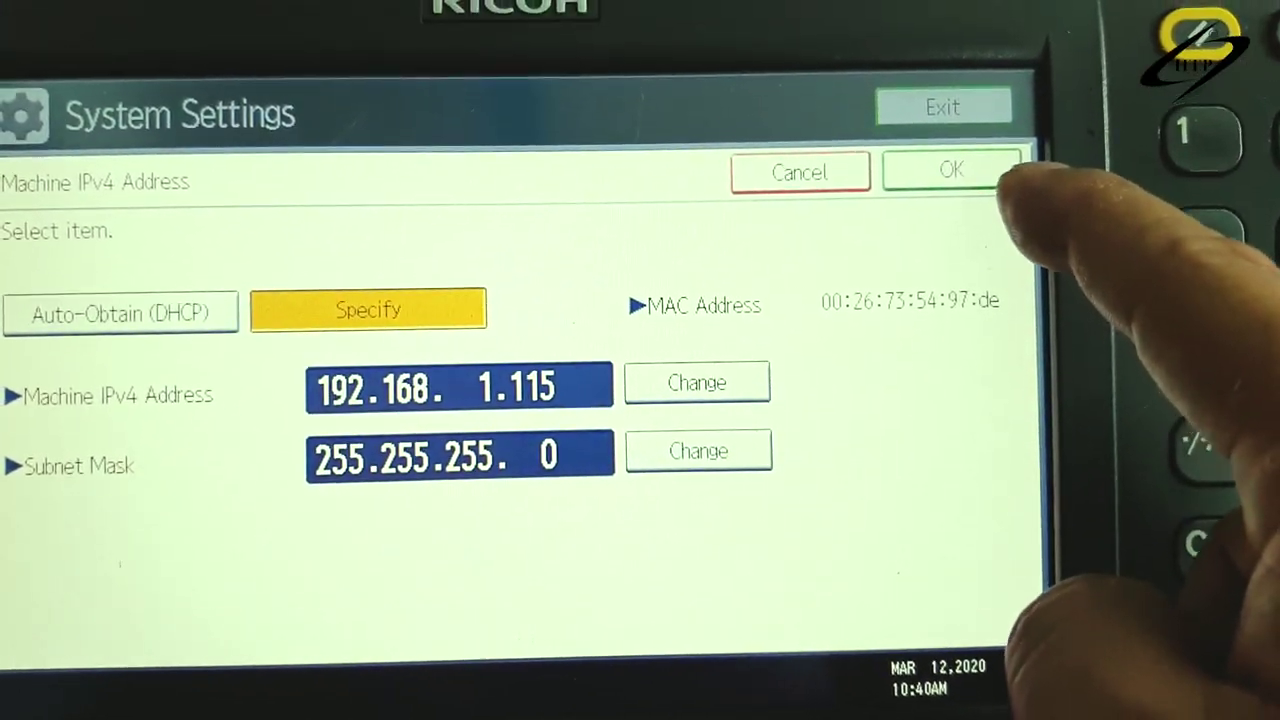
pyautogui.click(955, 172)
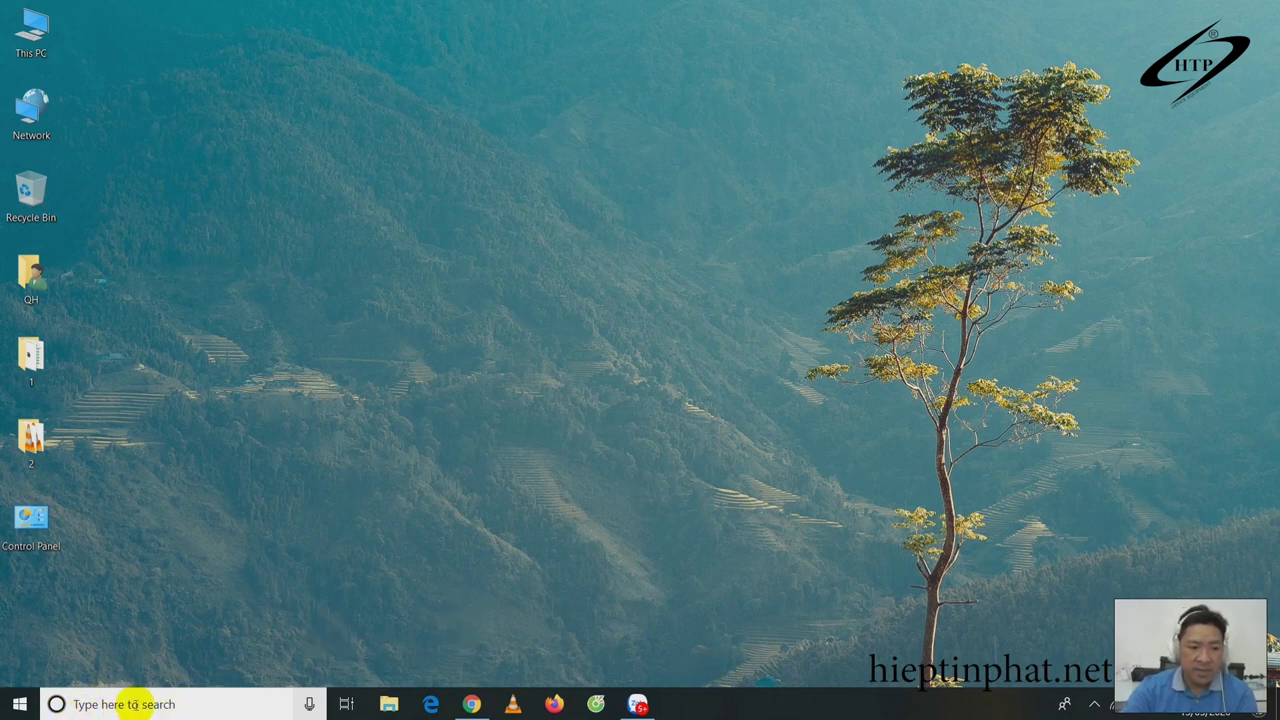
# Step: On the Windows computer, ping the photocopier at 192.168.1.115 from Command Prompt, and close the console
pyautogui.click(199, 706)
pyautogui.write('c')
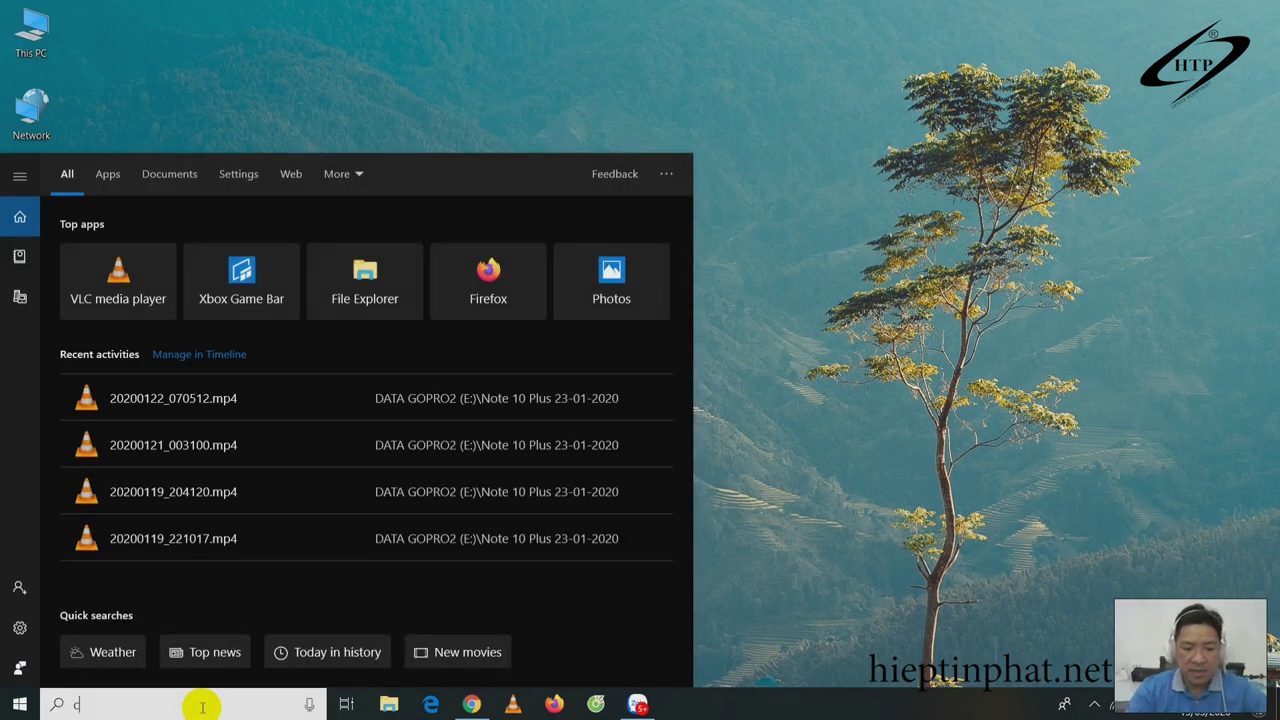
pyautogui.write('md')
pyautogui.press('Return')
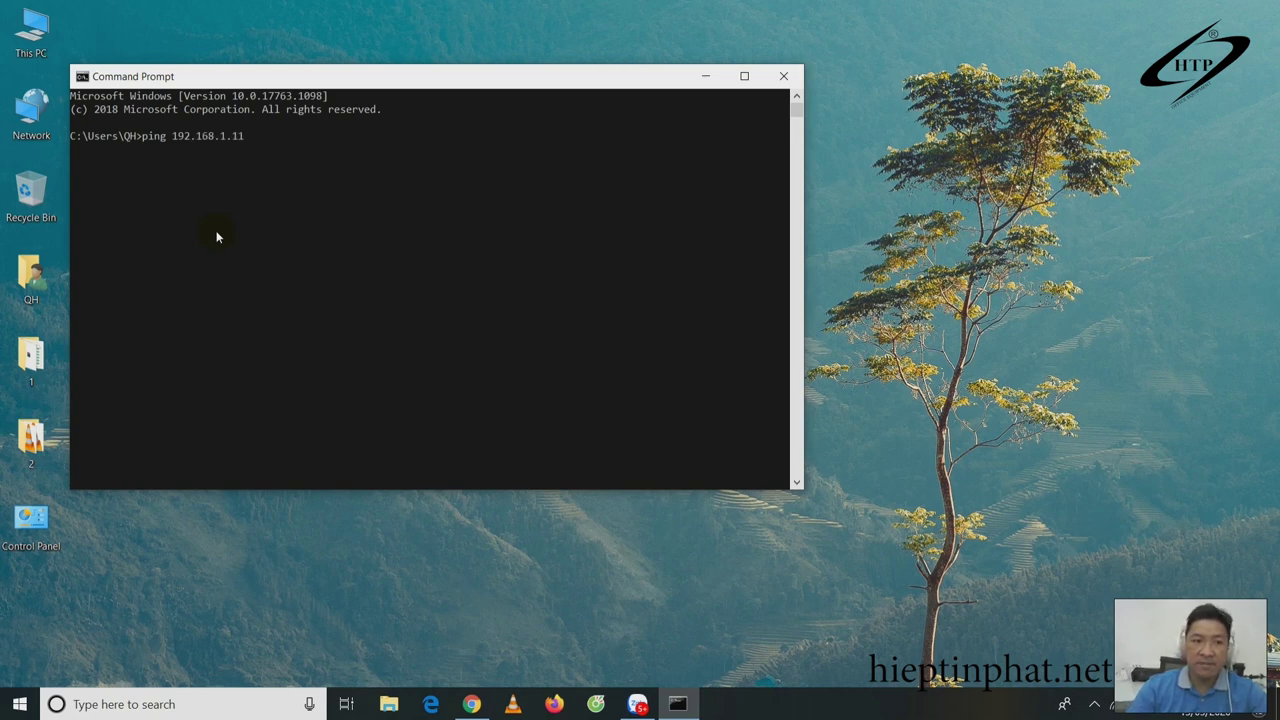
pyautogui.press('Return')
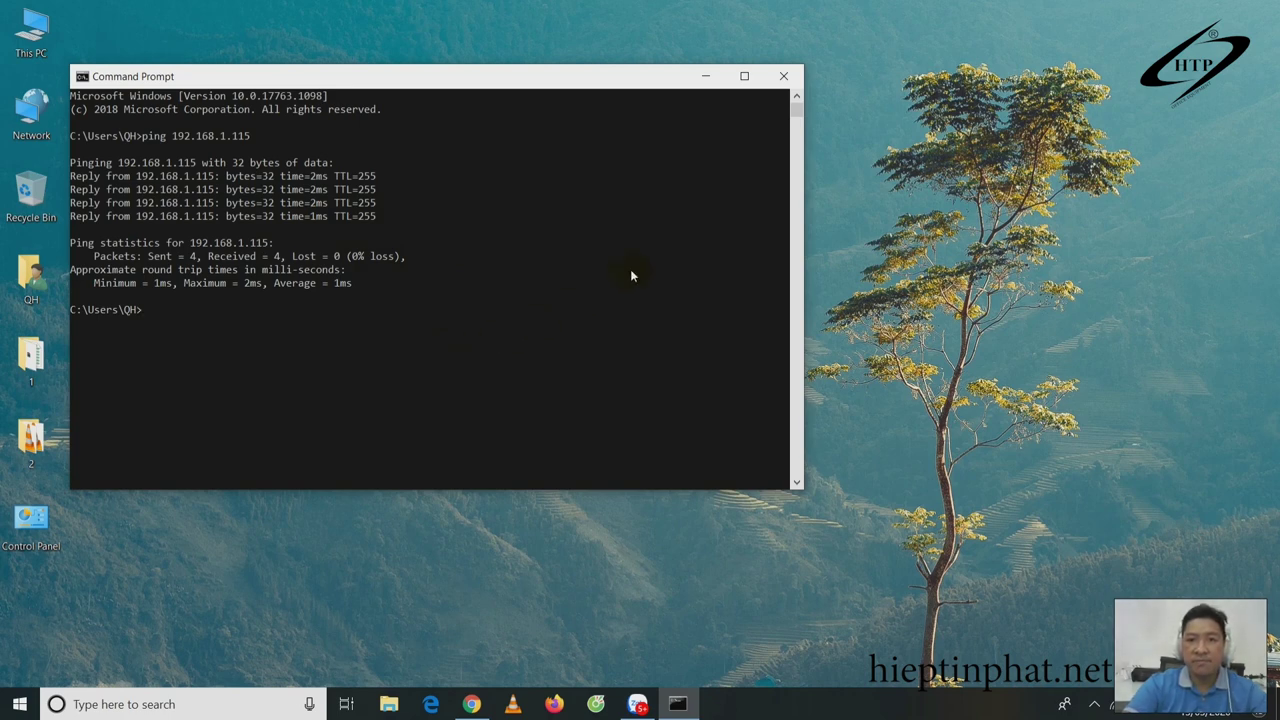
pyautogui.click(785, 77)
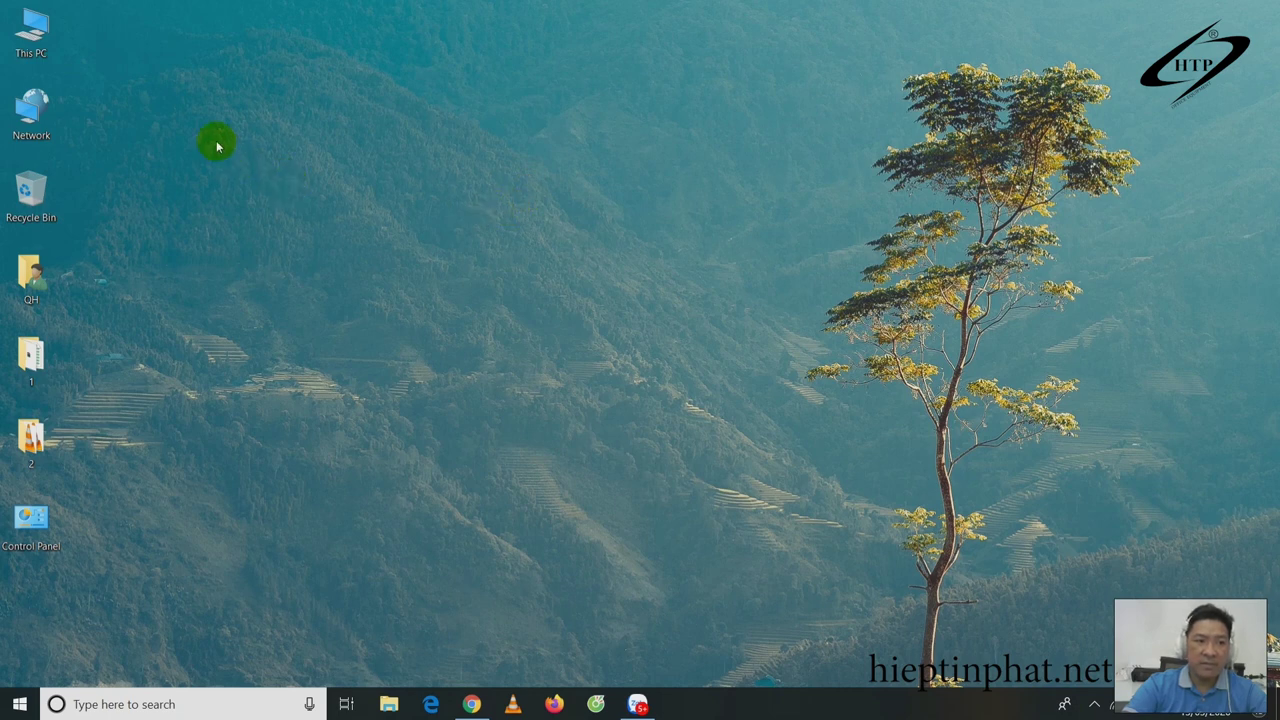
# Step: Check the Windows edition and system type in the computer's system properties, and close the window
pyautogui.rightClick(40, 54)
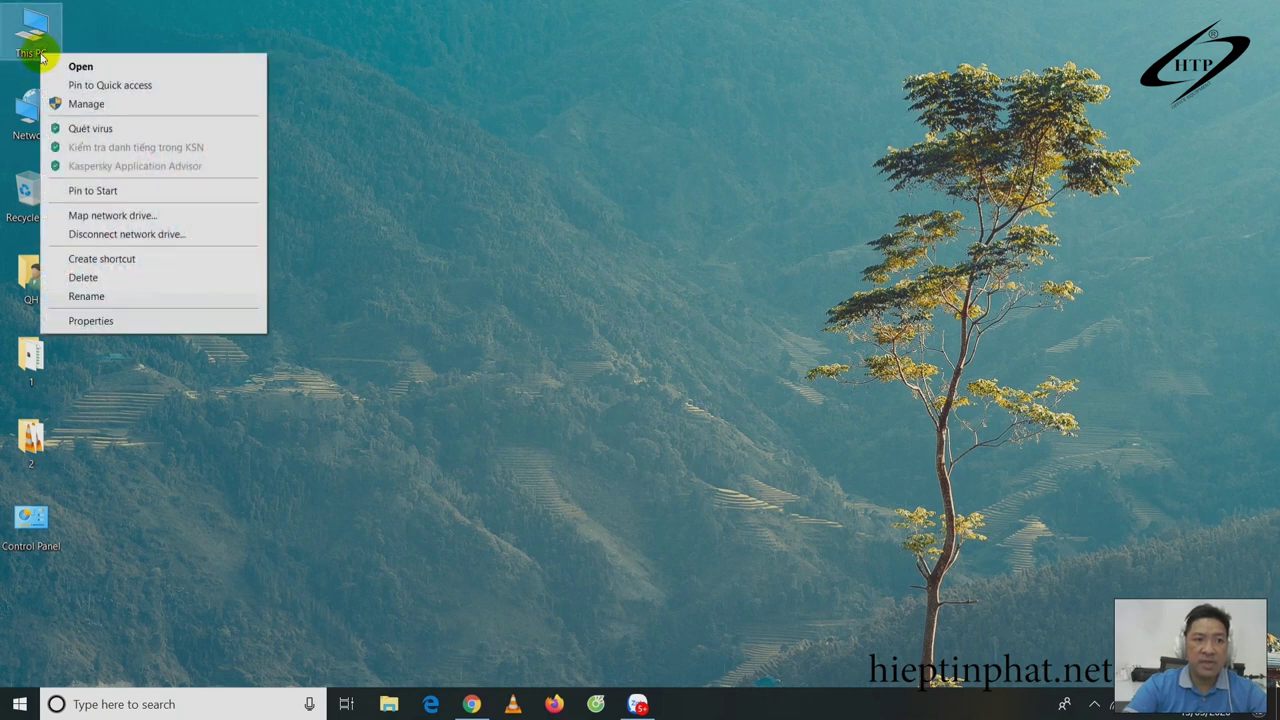
pyautogui.click(149, 323)
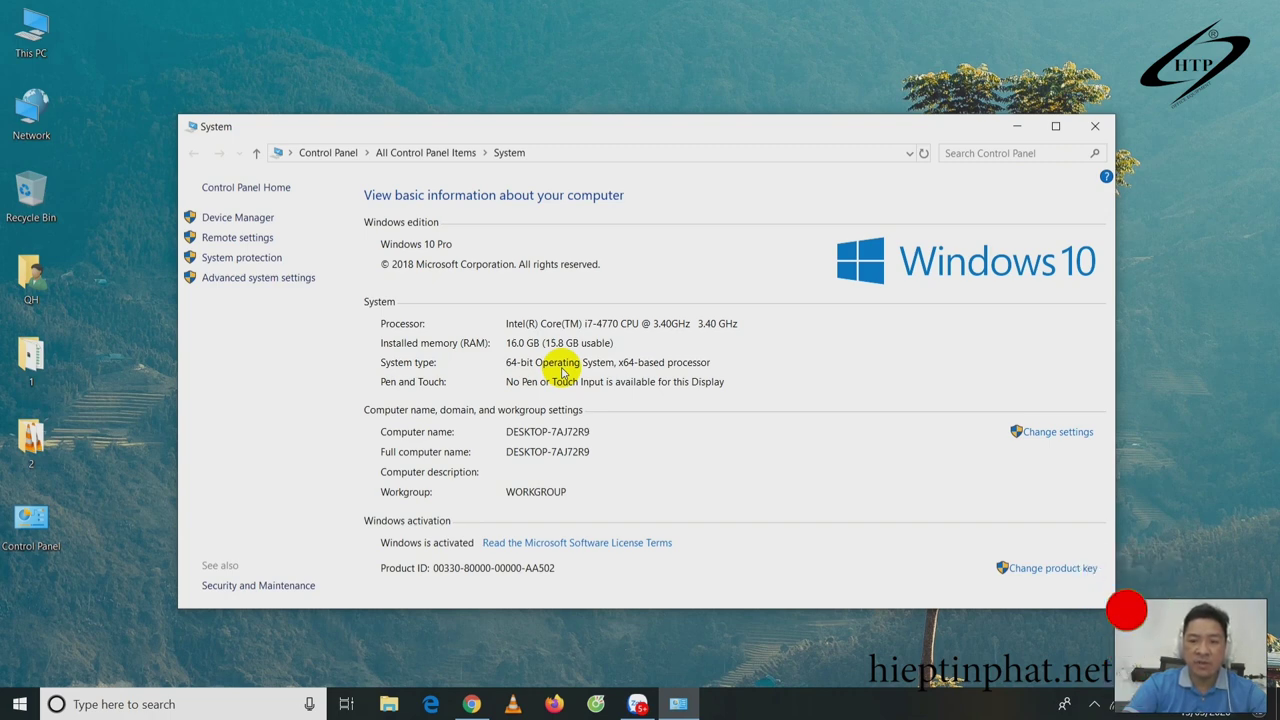
pyautogui.click(1088, 127)
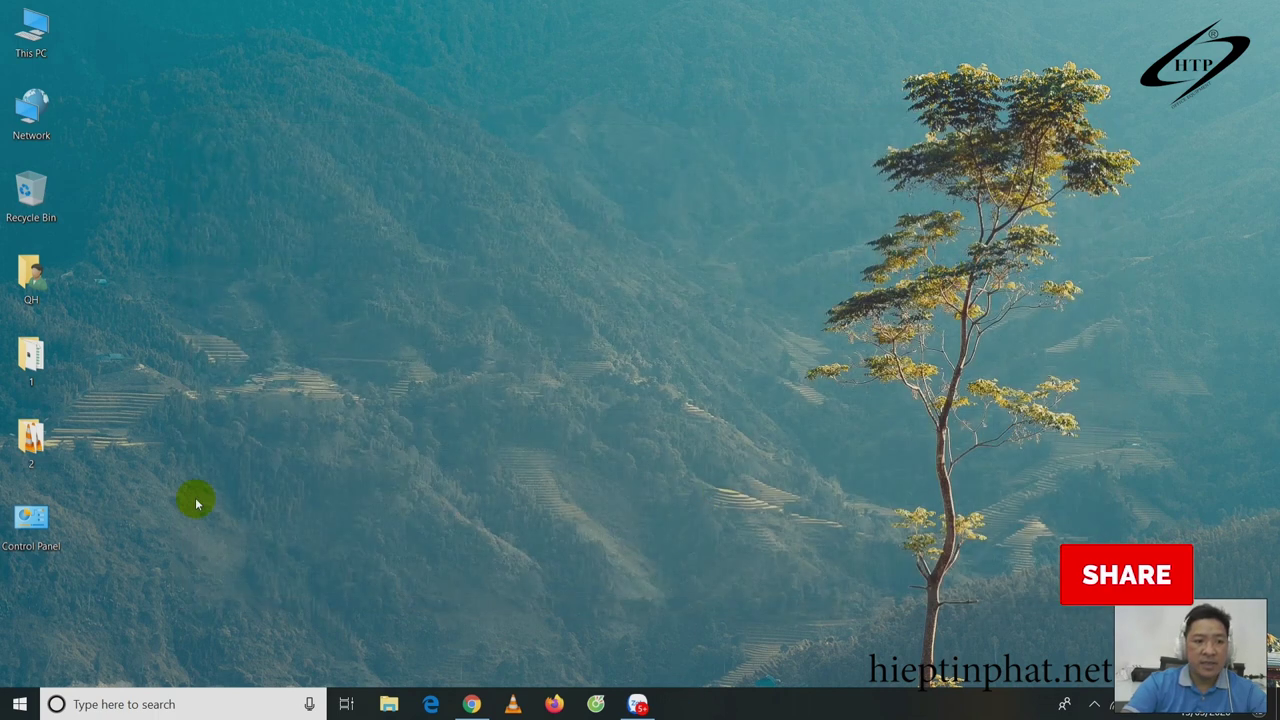
# Step: Switch to Chrome and search Google for "driver ricoh mp 5002 win 10 64 bit"
pyautogui.click(474, 705)
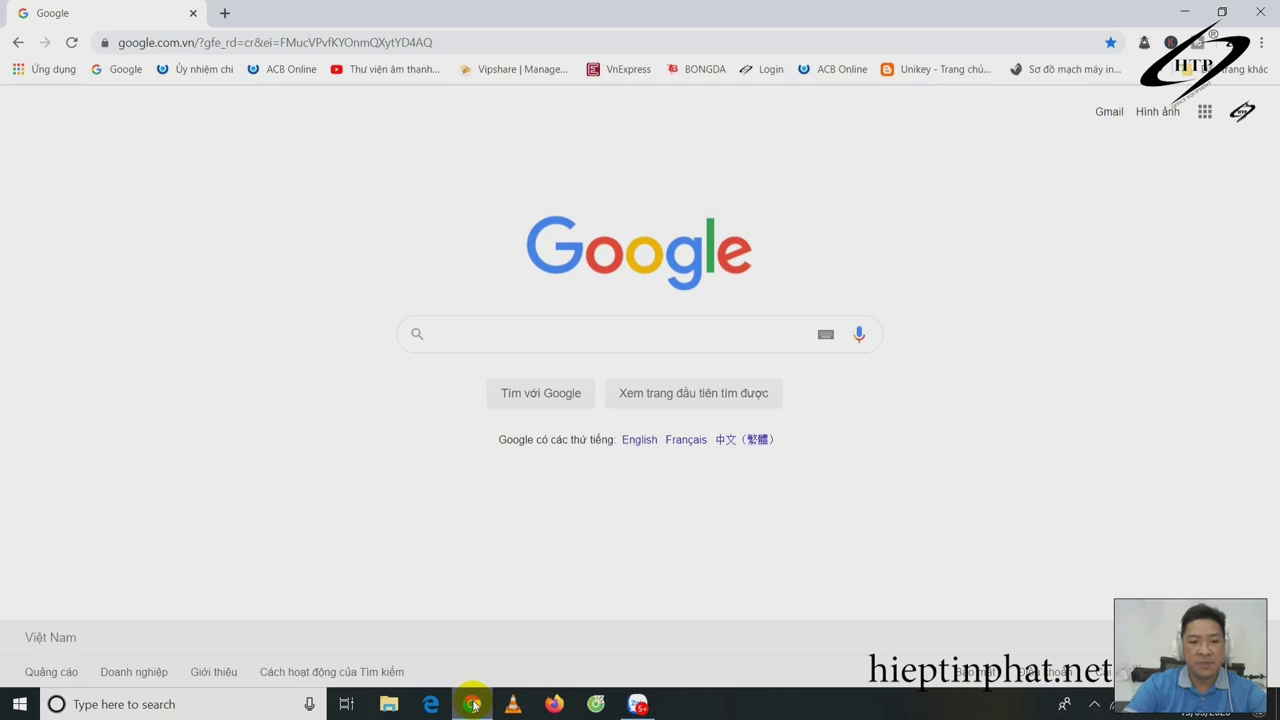
pyautogui.click(463, 339)
pyautogui.write('dri')
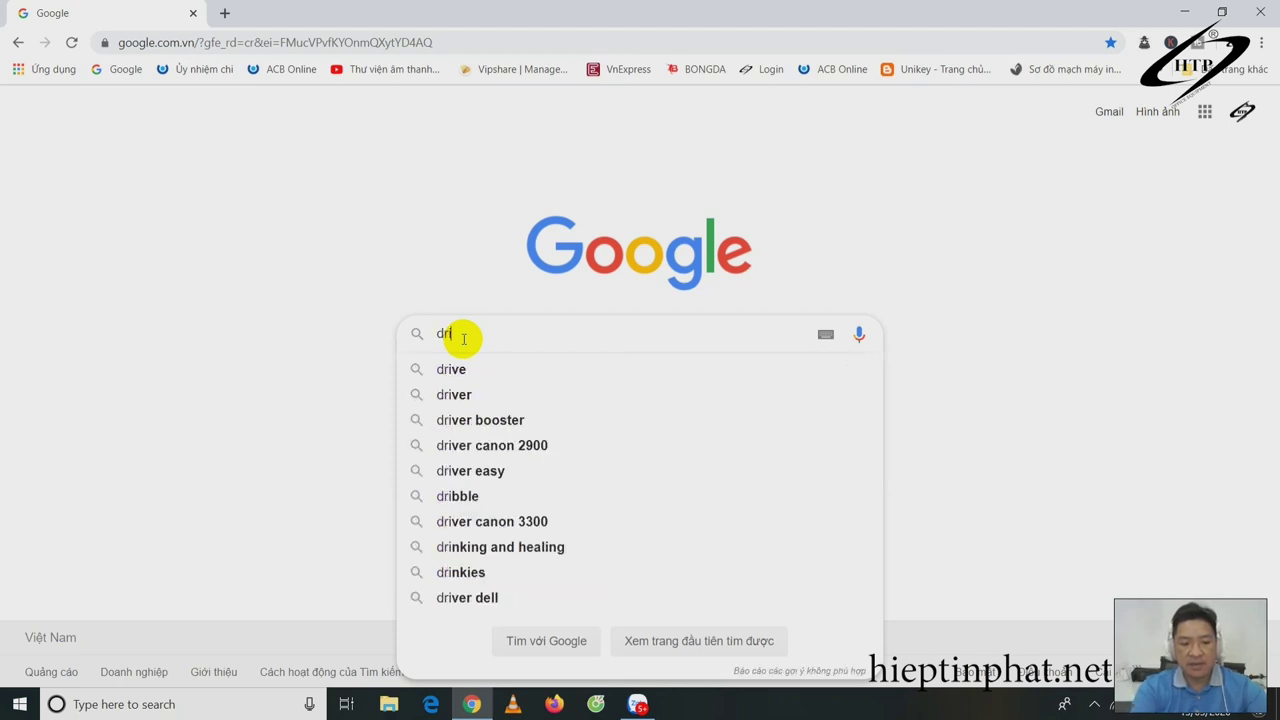
pyautogui.write('ver ricoh mp')
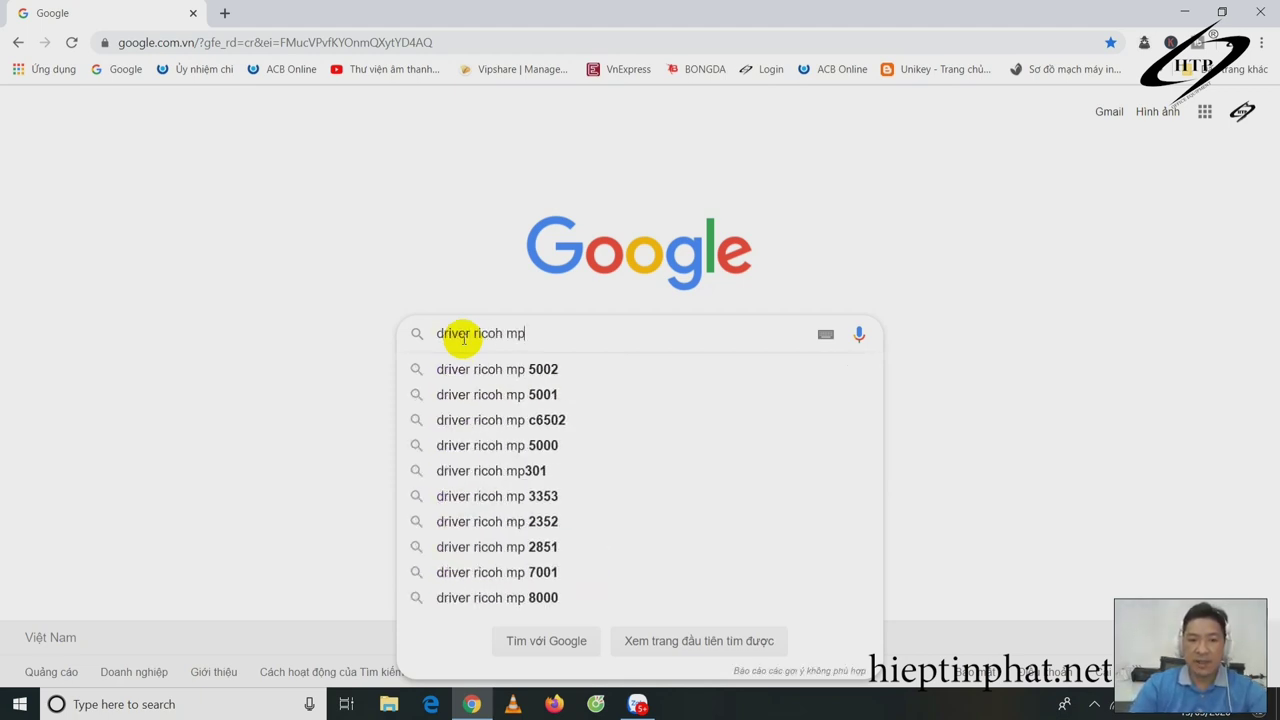
pyautogui.write(' 5002 win')
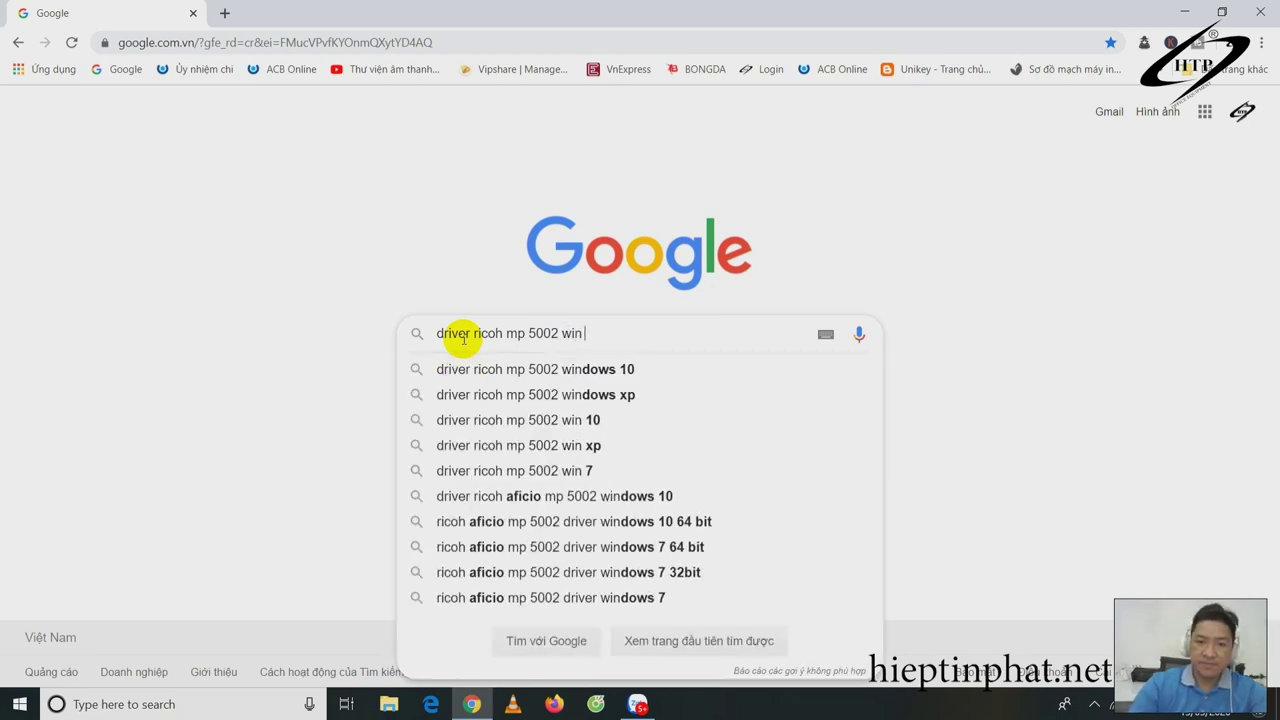
pyautogui.write(' 10')
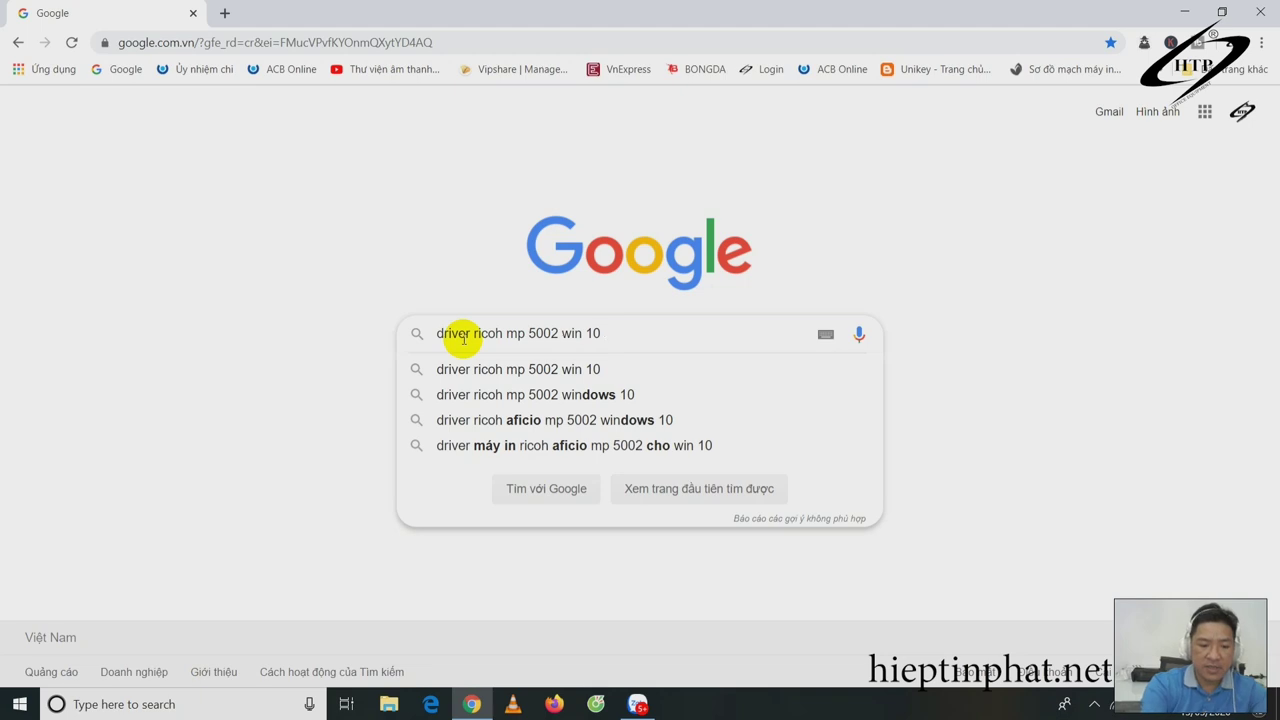
pyautogui.write(' 64 bit')
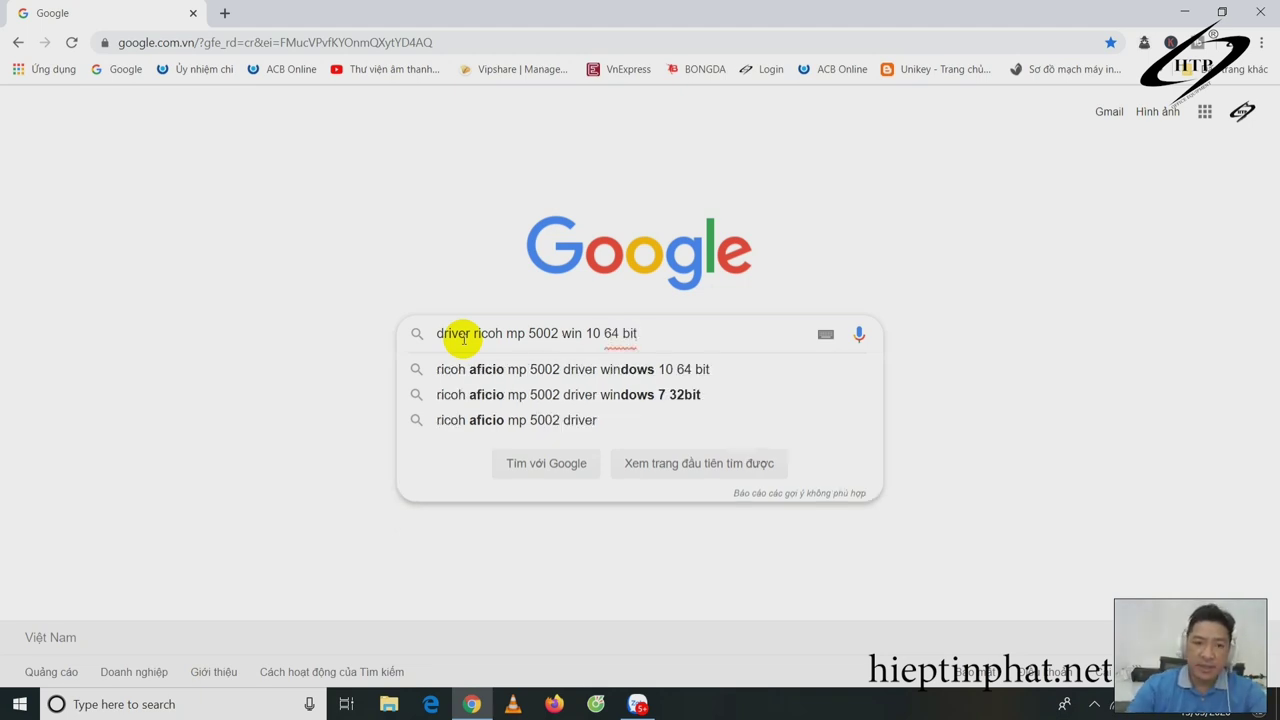
pyautogui.press('Return')
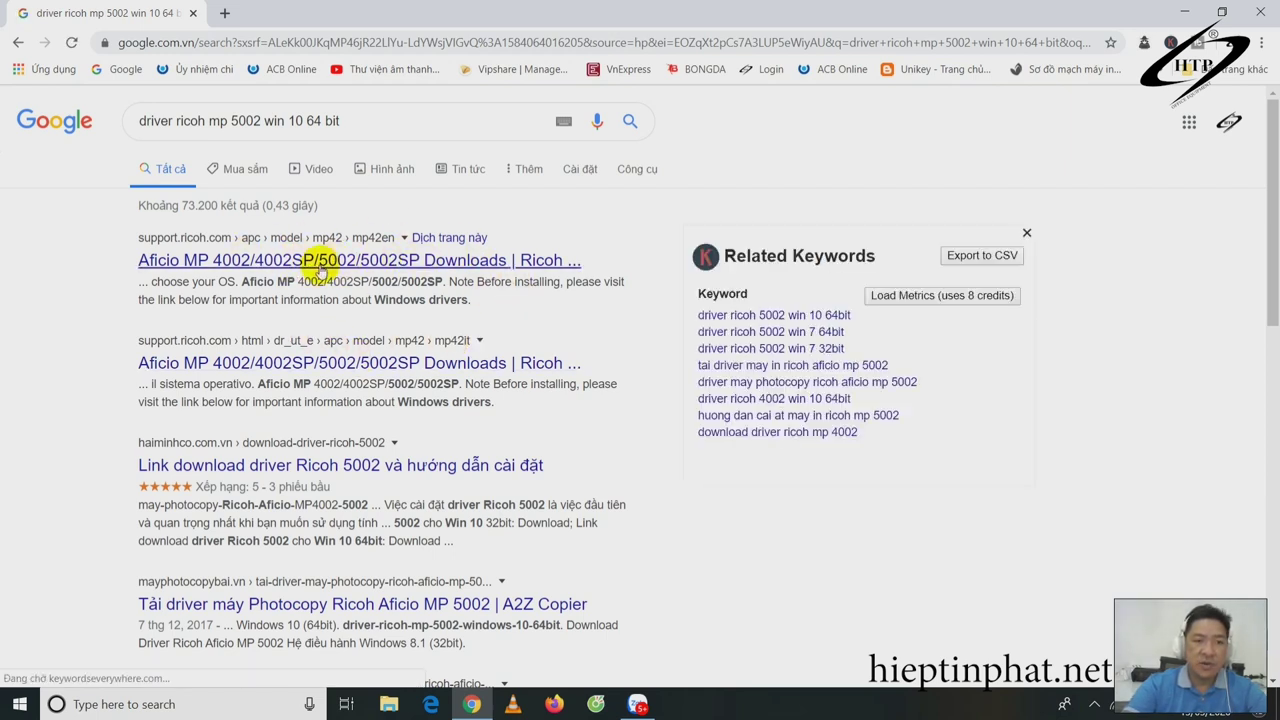
# Step: Open the first Ricoh support result, Aficio MP 4002/4002SP/5002/5002SP Downloads, in a new tab and find its PCL 6 printer driver
pyautogui.rightClick(395, 265)
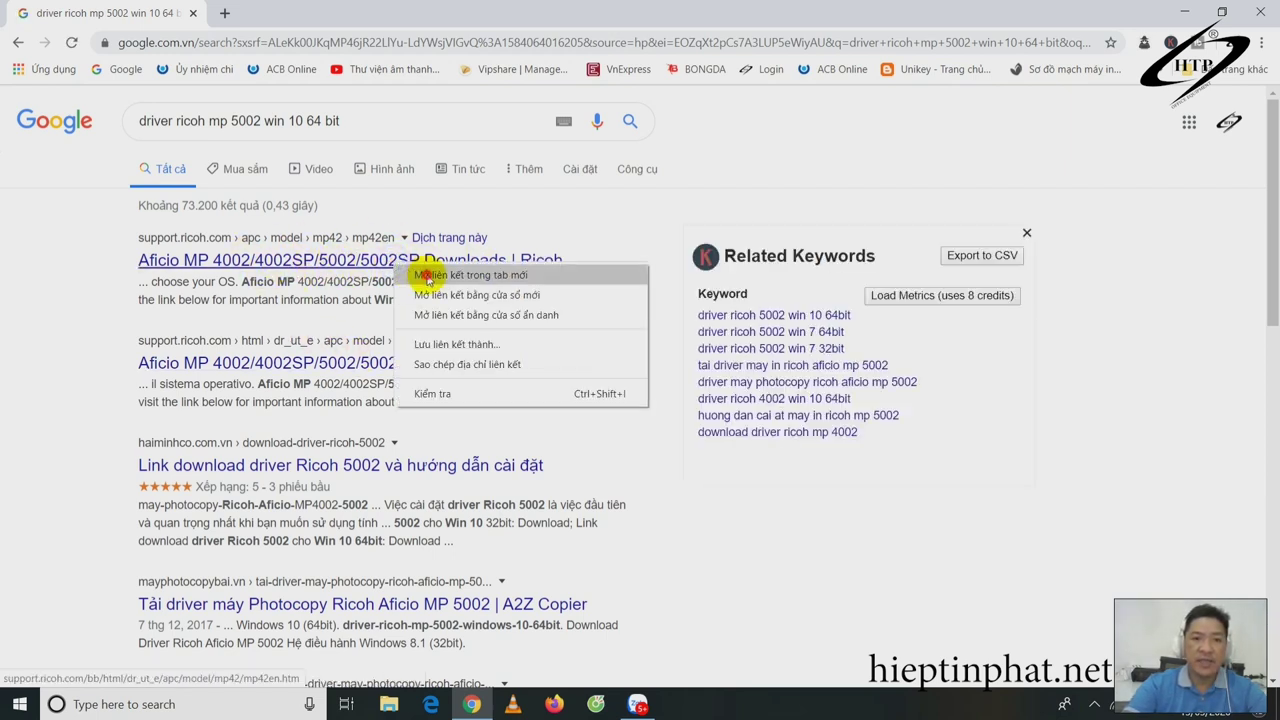
pyautogui.click(440, 276)
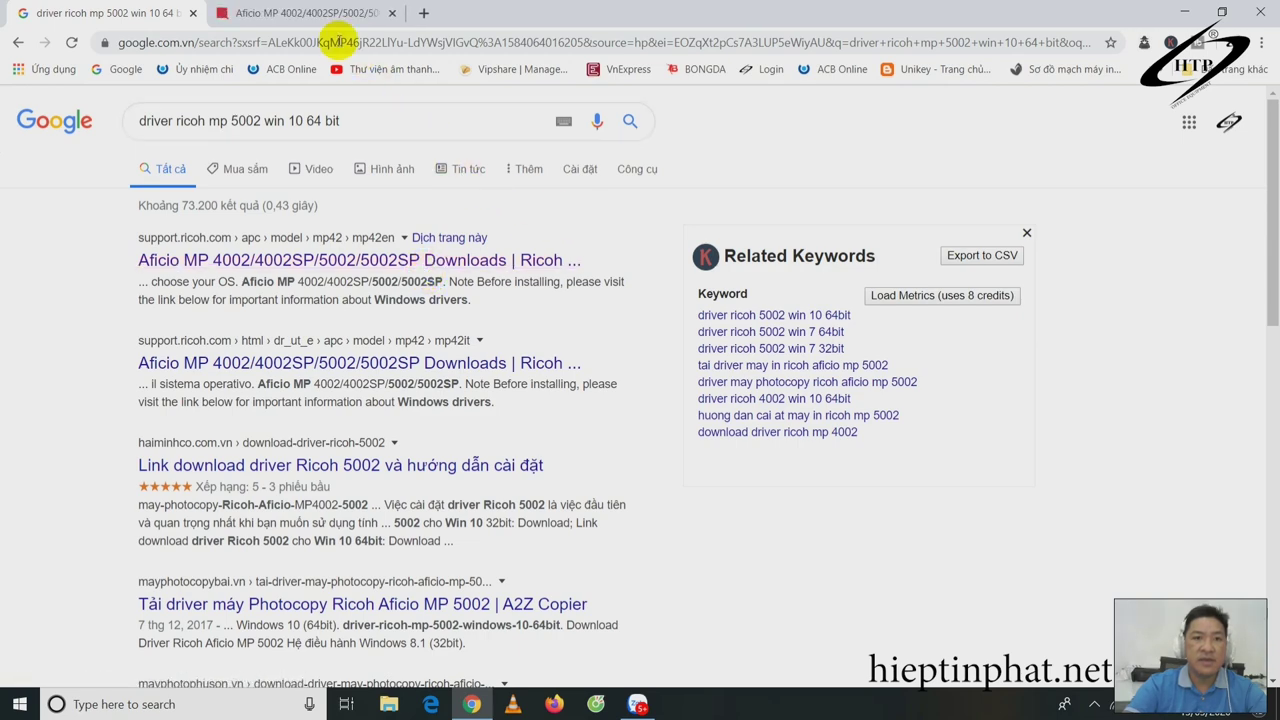
pyautogui.click(314, 14)
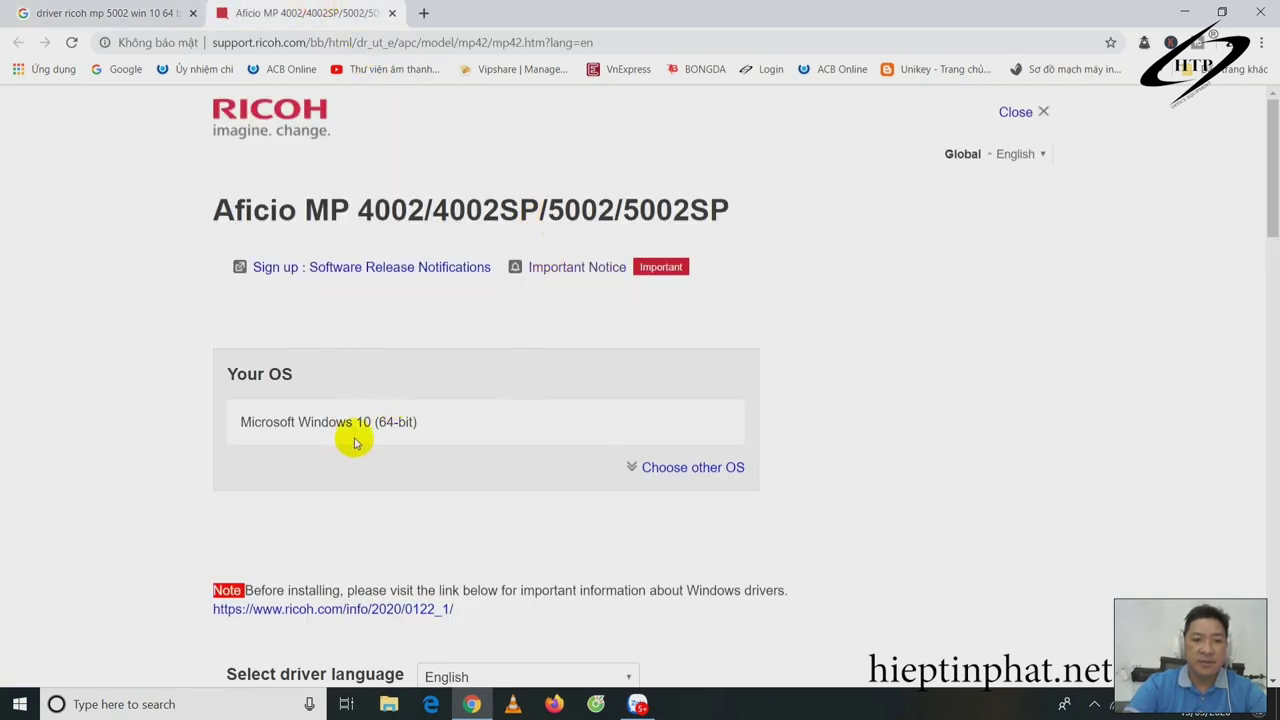
pyautogui.scroll(-2, 358, 443)
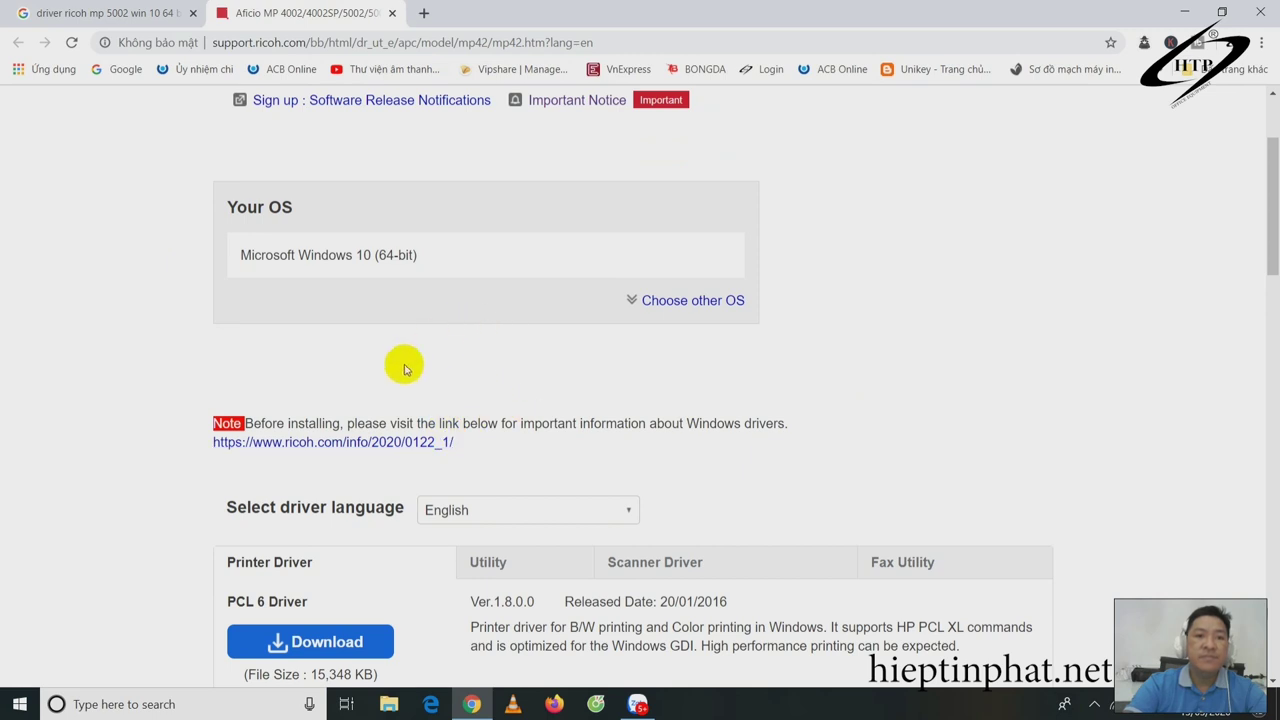
pyautogui.scroll(1, 545, 381)
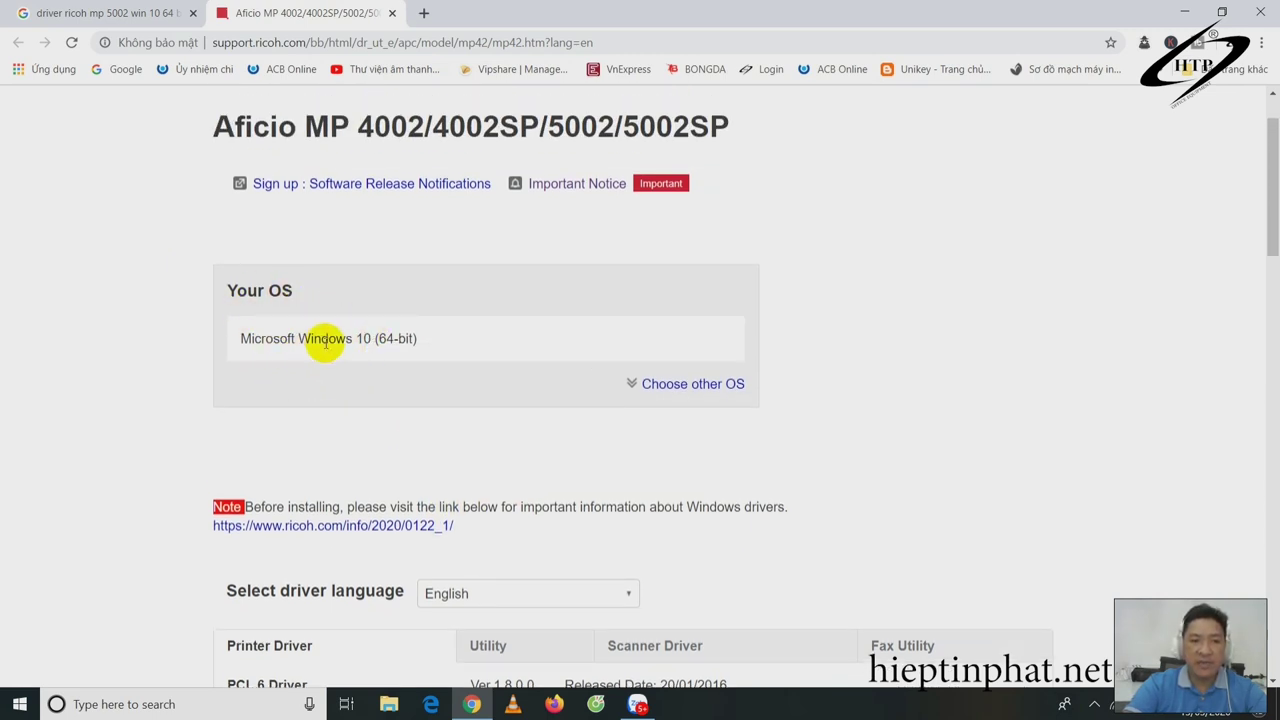
pyautogui.scroll(-1, 324, 342)
pyautogui.scroll(-3, 471, 437)
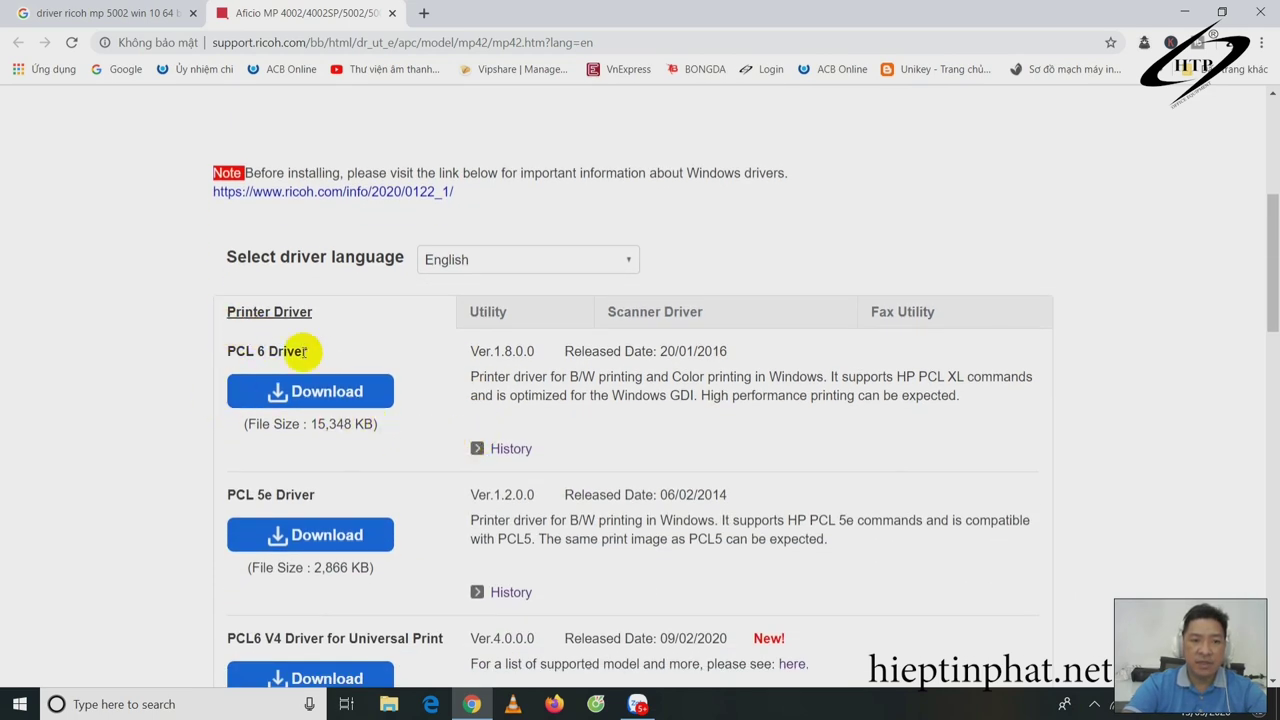
# Step: Review the listed printer drivers, and download the PCL 6 Driver, saving z74317L13.exe to the Desktop
pyautogui.scroll(-2, 294, 525)
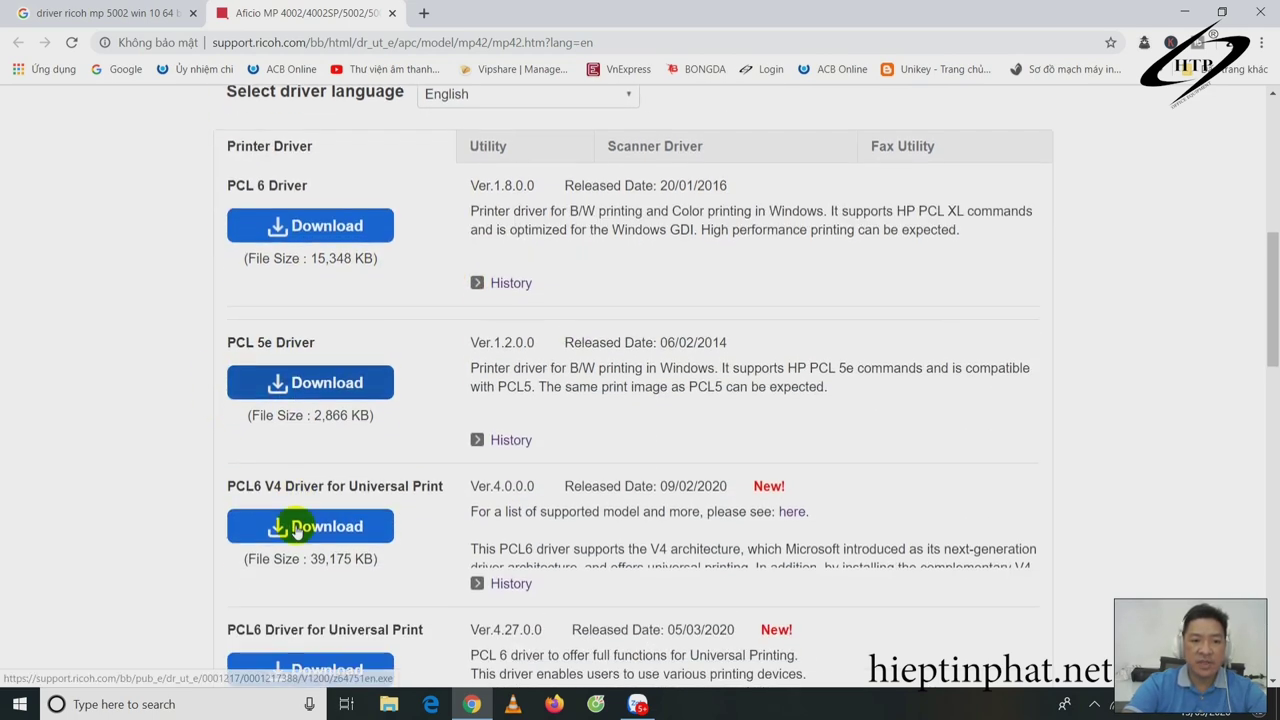
pyautogui.scroll(-3, 300, 537)
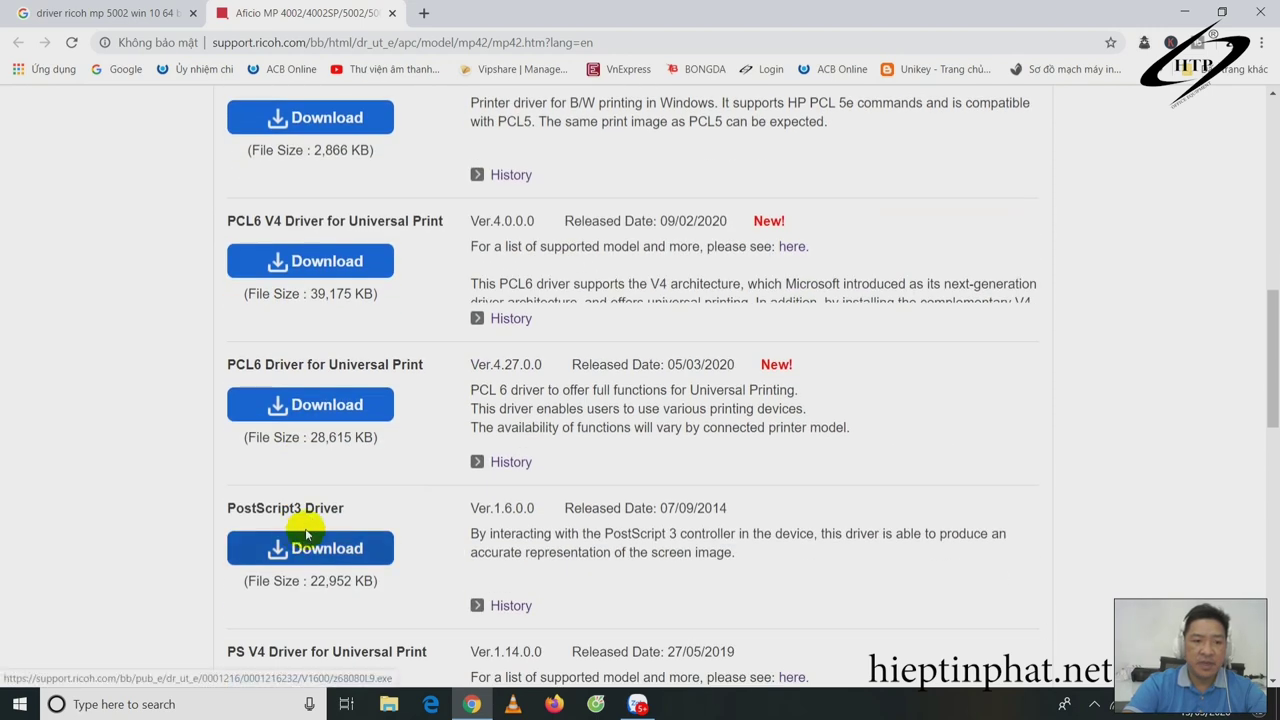
pyautogui.scroll(-1, 330, 460)
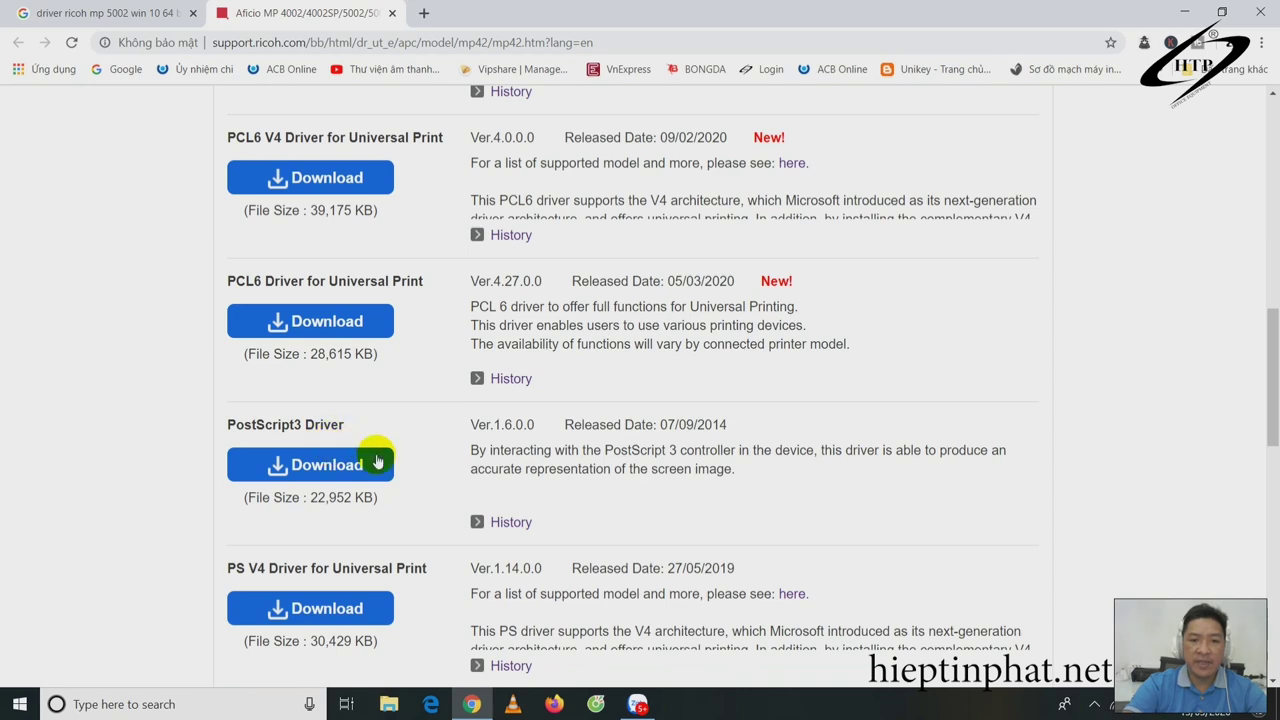
pyautogui.scroll(5, 376, 463)
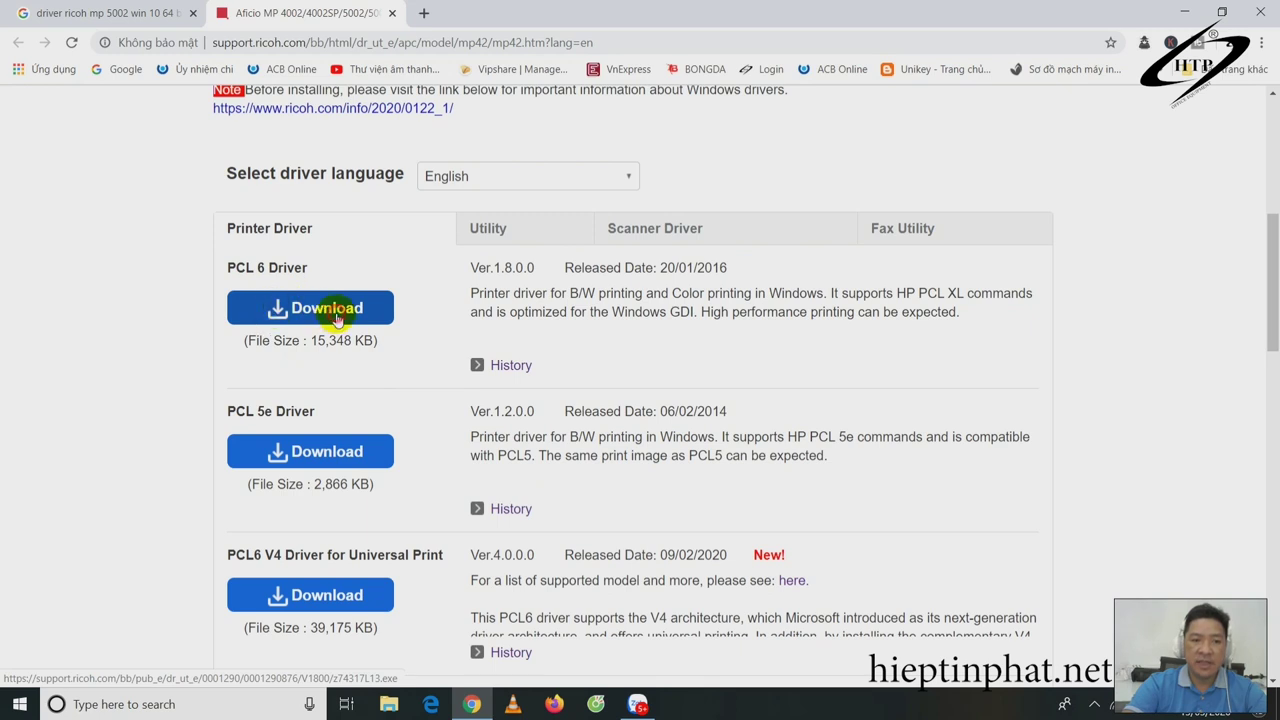
pyautogui.click(337, 318)
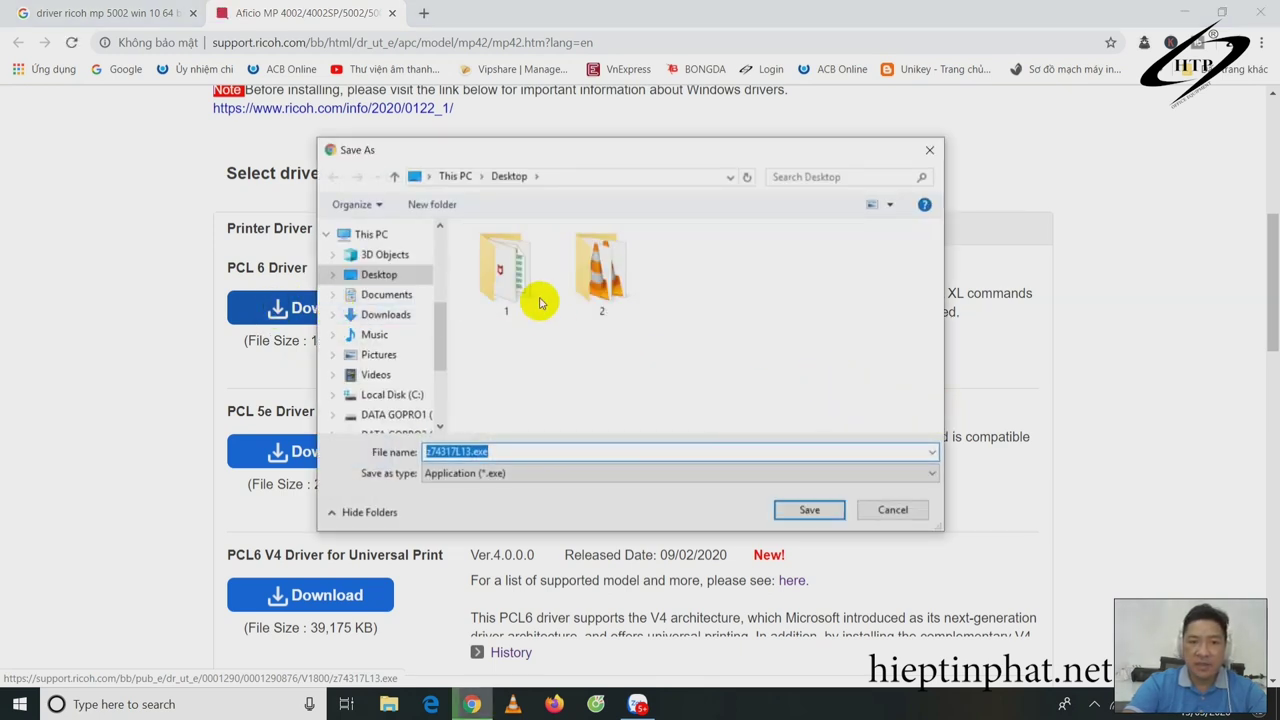
pyautogui.click(809, 510)
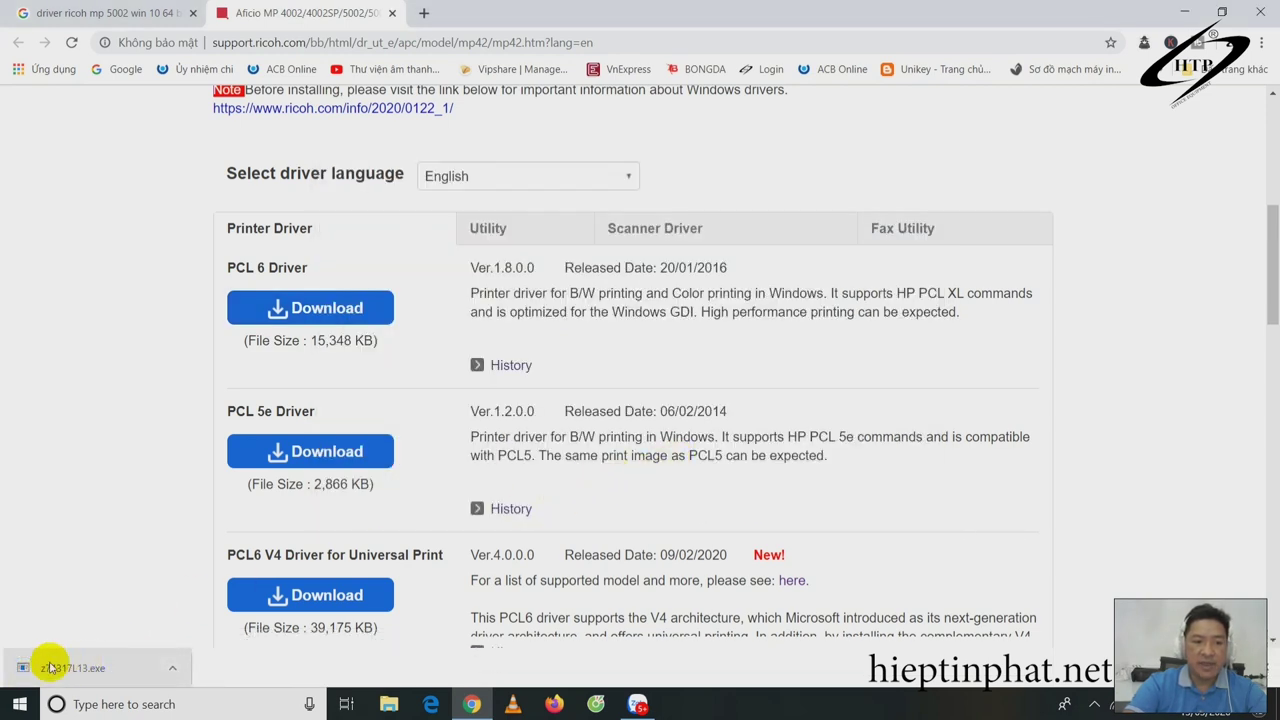
# Step: Show the downloaded z74317L13.exe in its folder, maximize the window, and run the file as administrator
pyautogui.rightClick(80, 666)
pyautogui.click(109, 614)
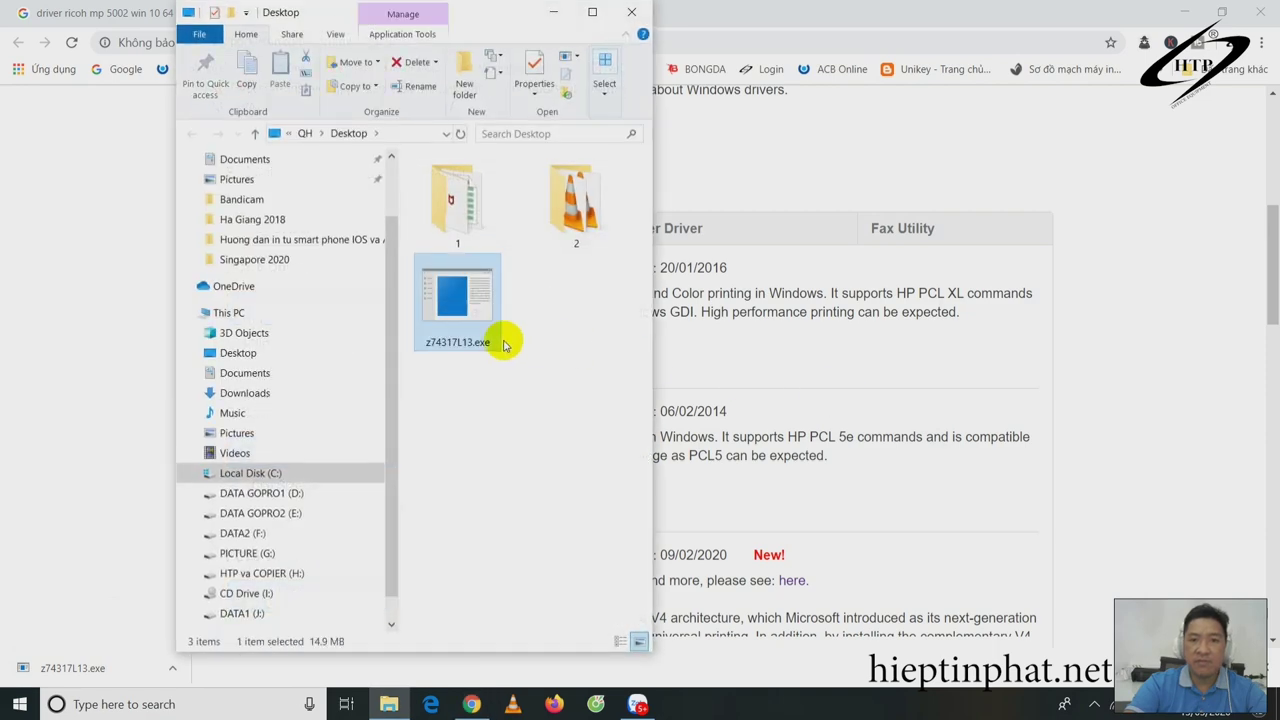
pyautogui.click(588, 27)
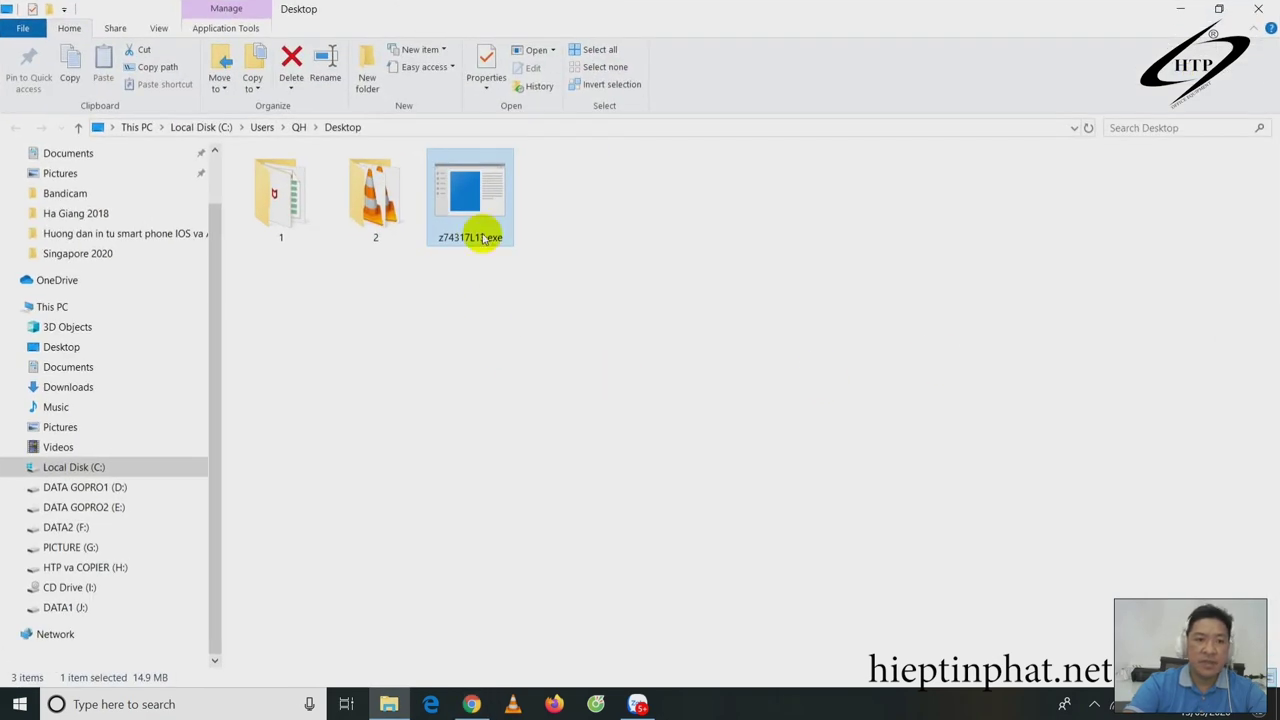
pyautogui.rightClick(457, 189)
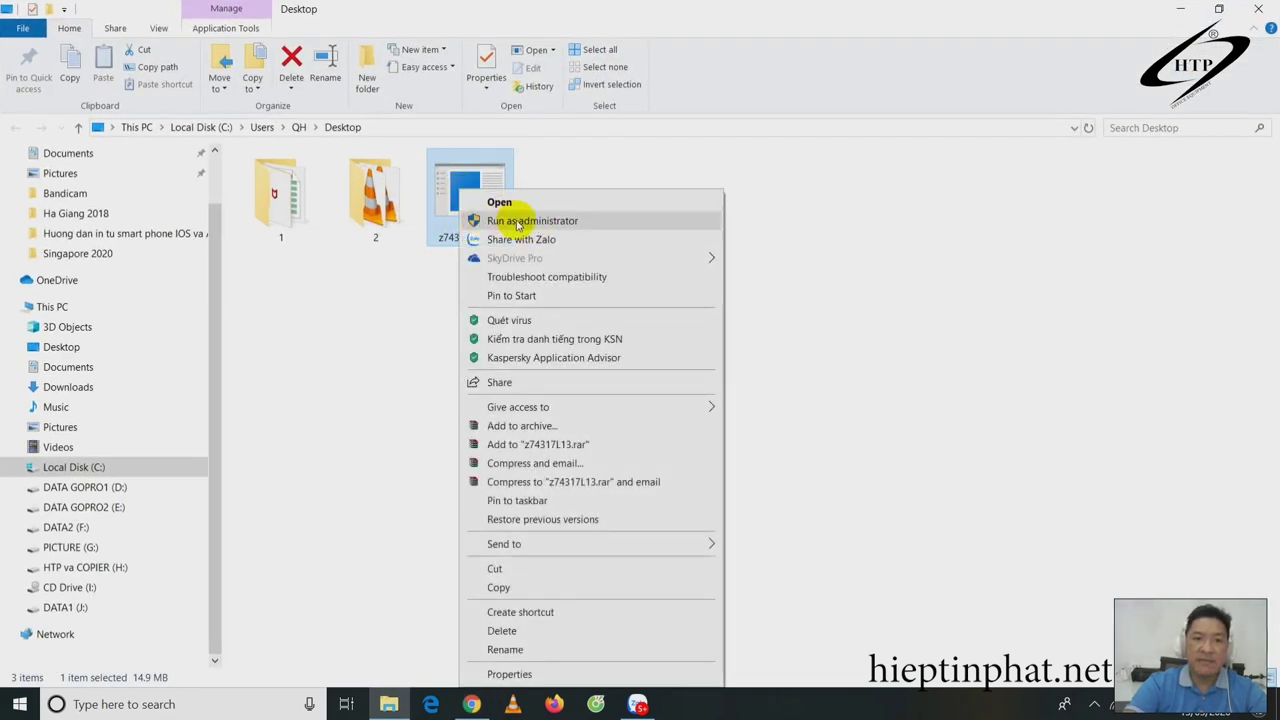
pyautogui.click(580, 222)
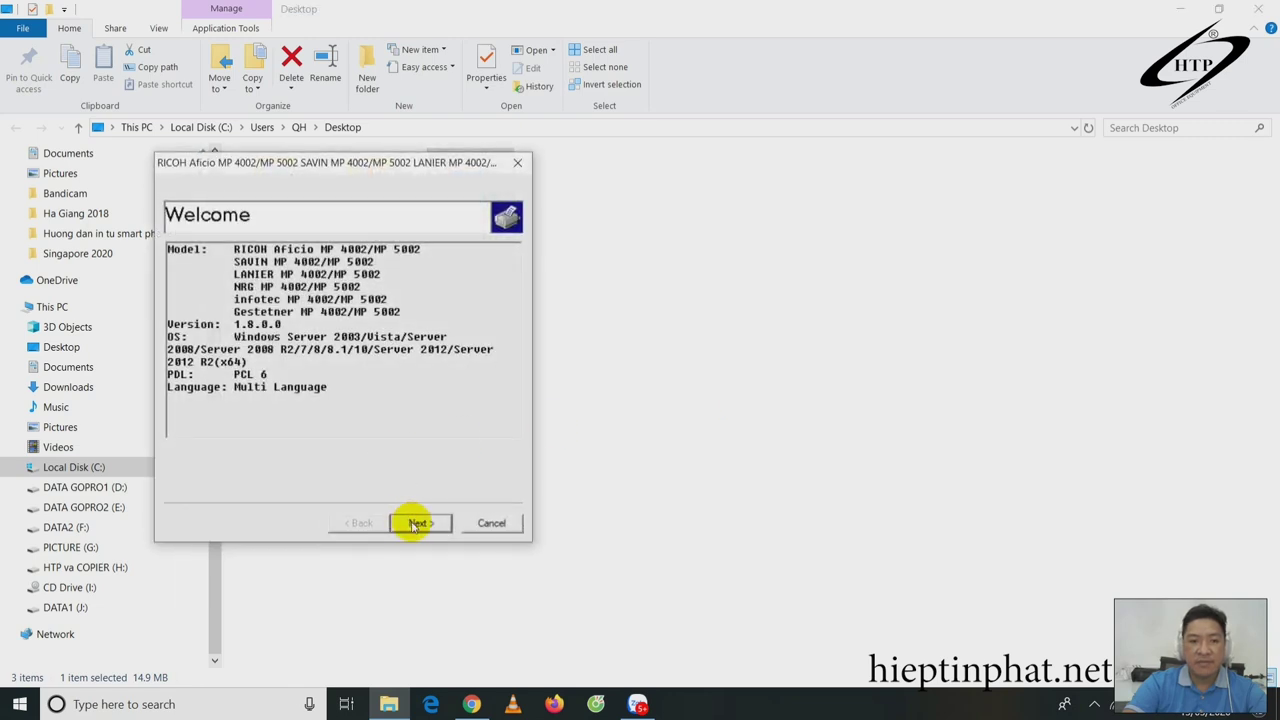
# Step: Accept the license agreement in the Ricoh driver extractor and extract the files to the Desktop
pyautogui.click(417, 518)
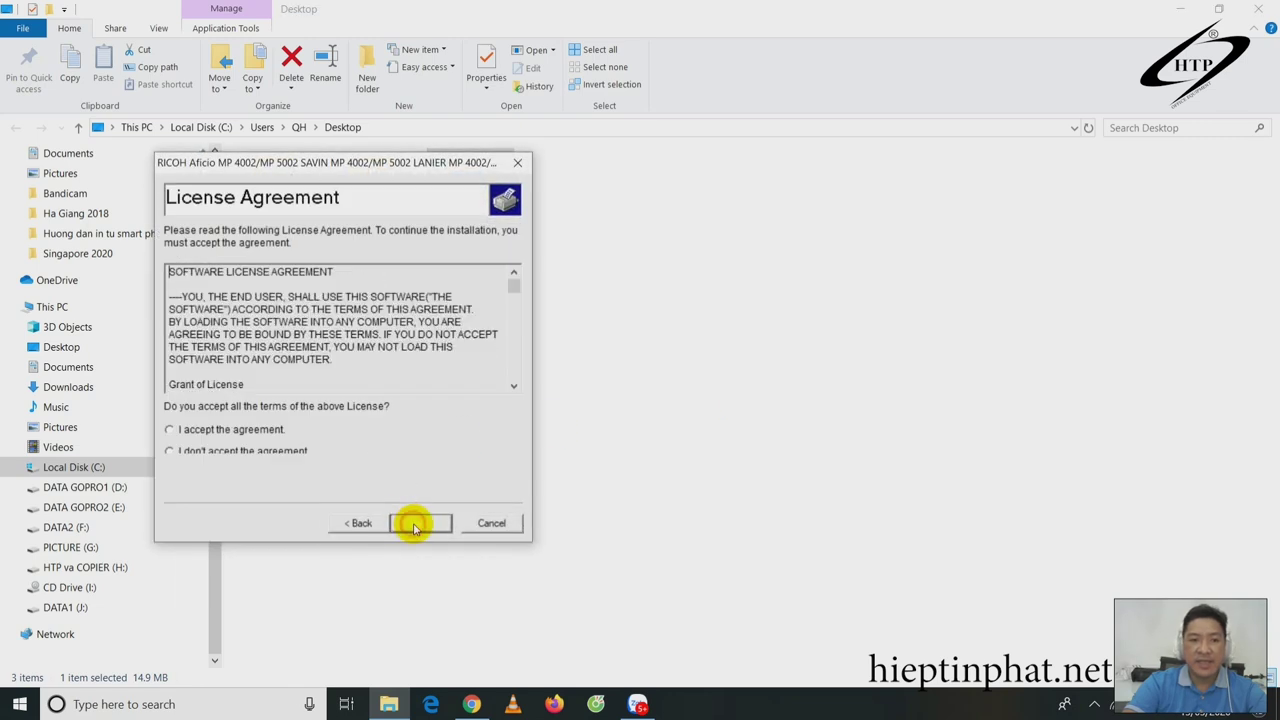
pyautogui.click(183, 433)
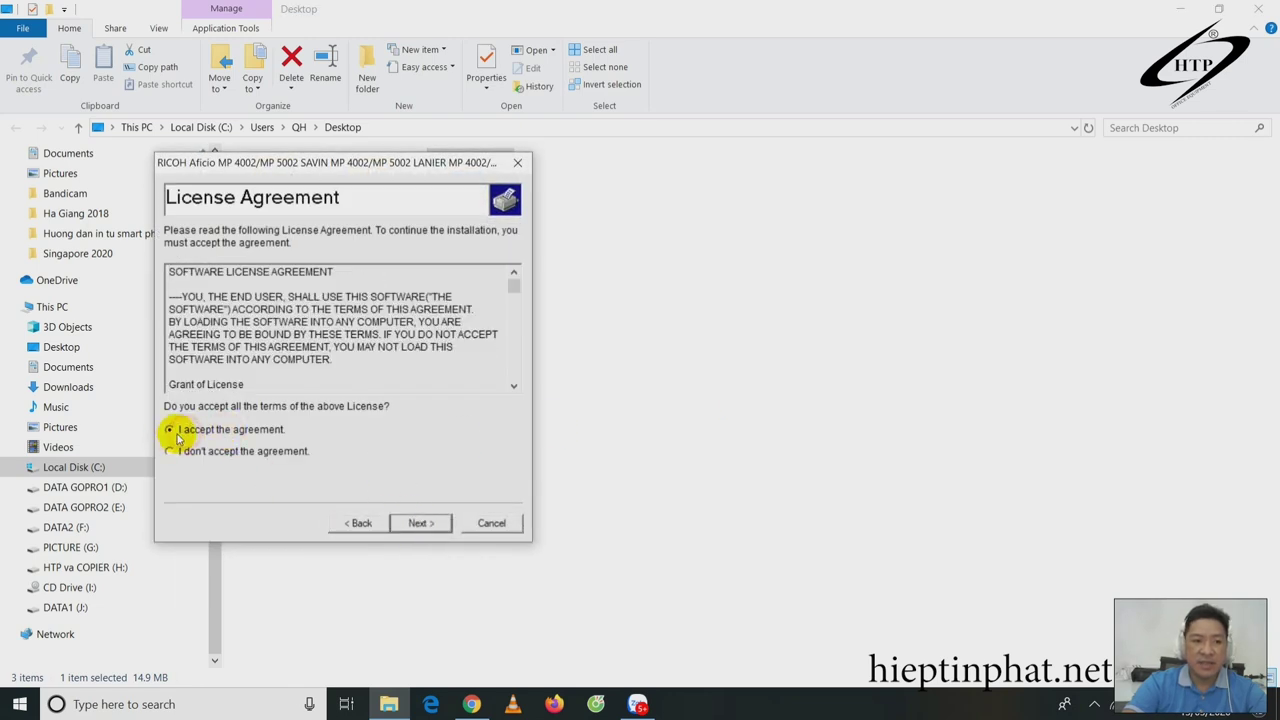
pyautogui.click(417, 521)
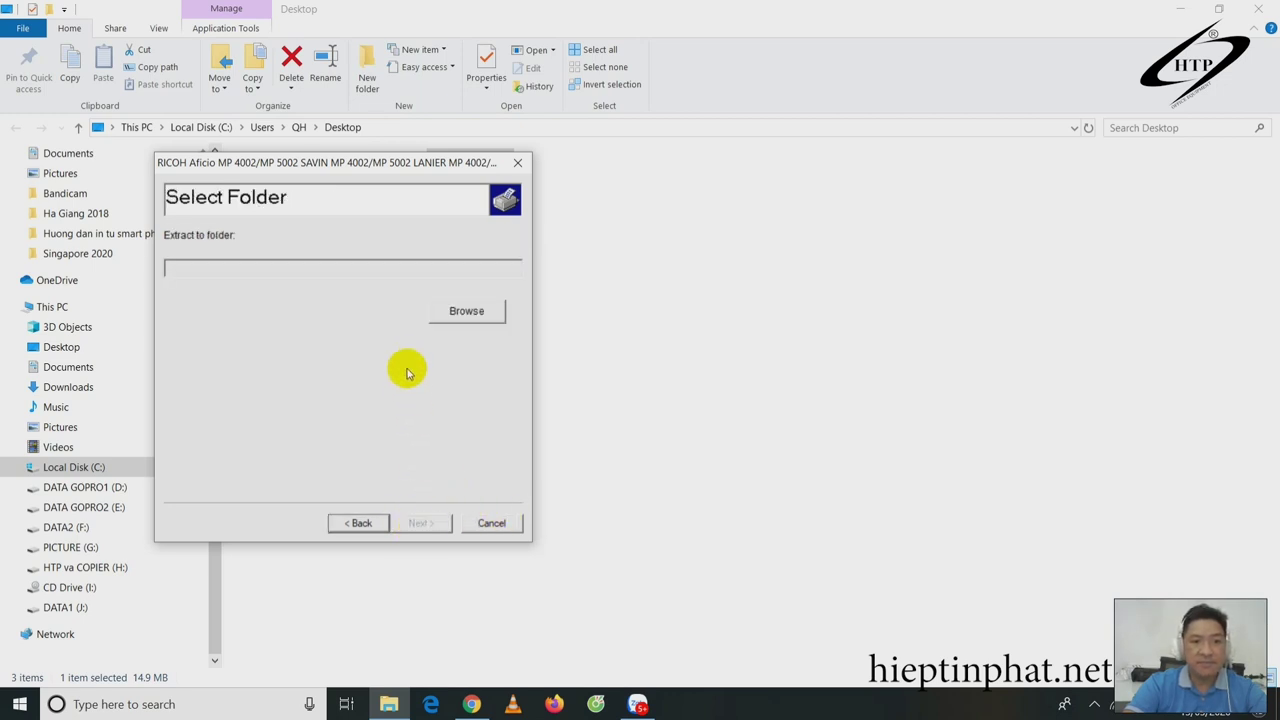
pyautogui.click(468, 312)
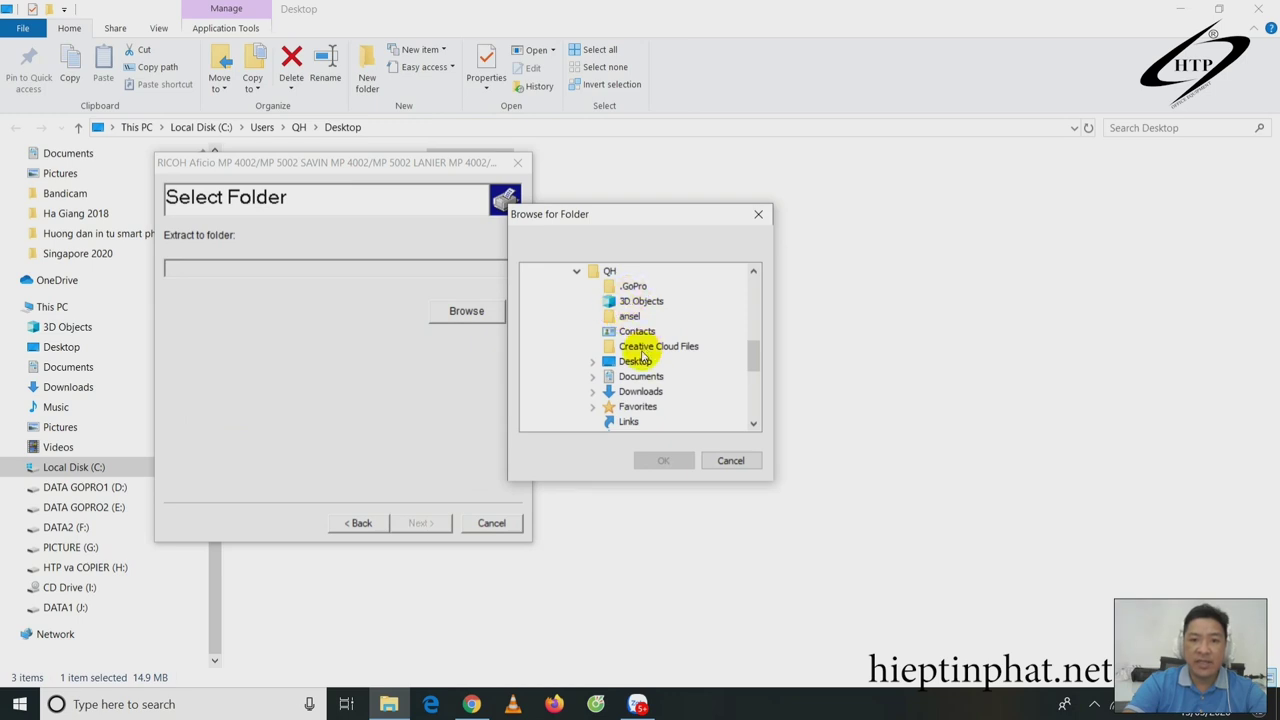
pyautogui.click(635, 362)
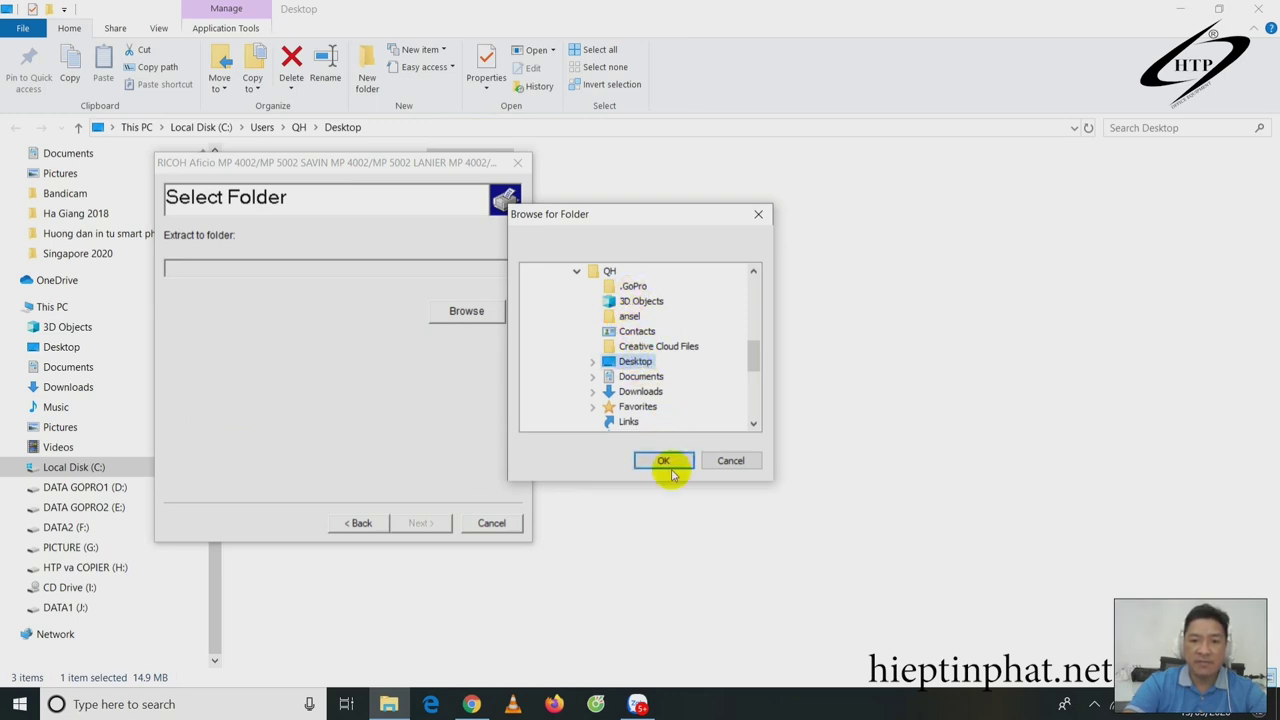
pyautogui.click(664, 461)
pyautogui.click(417, 523)
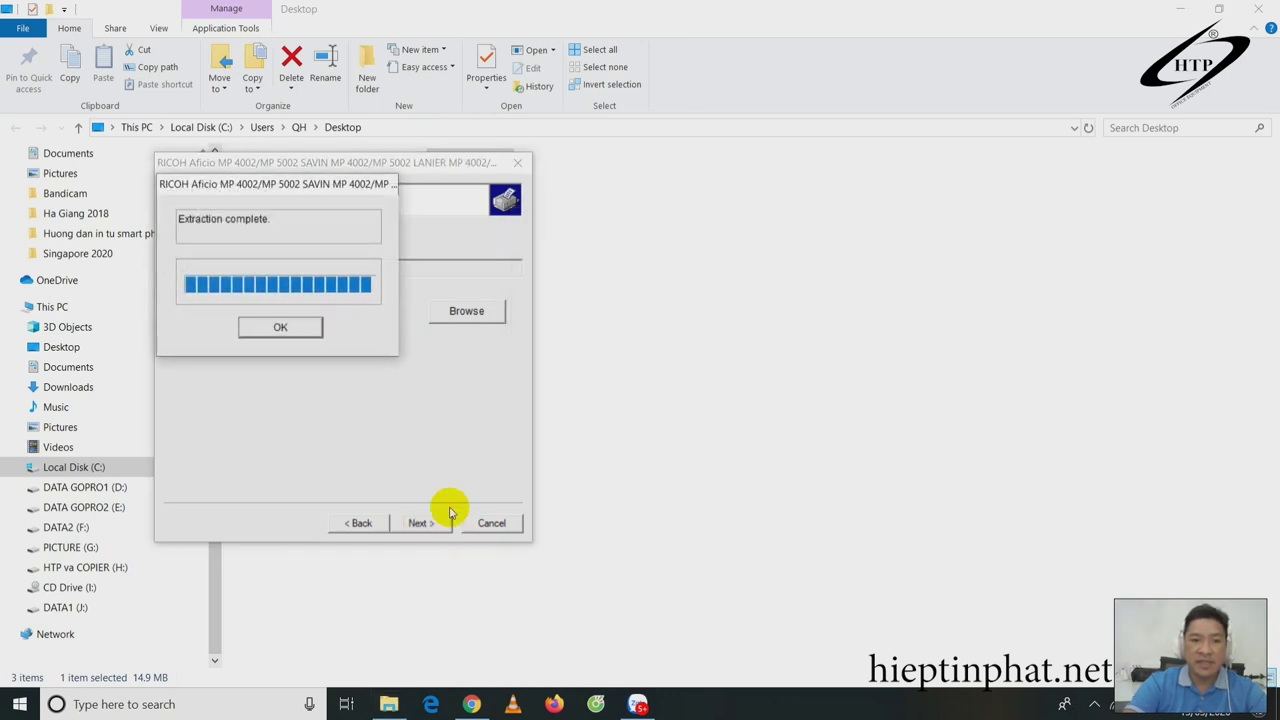
pyautogui.click(299, 326)
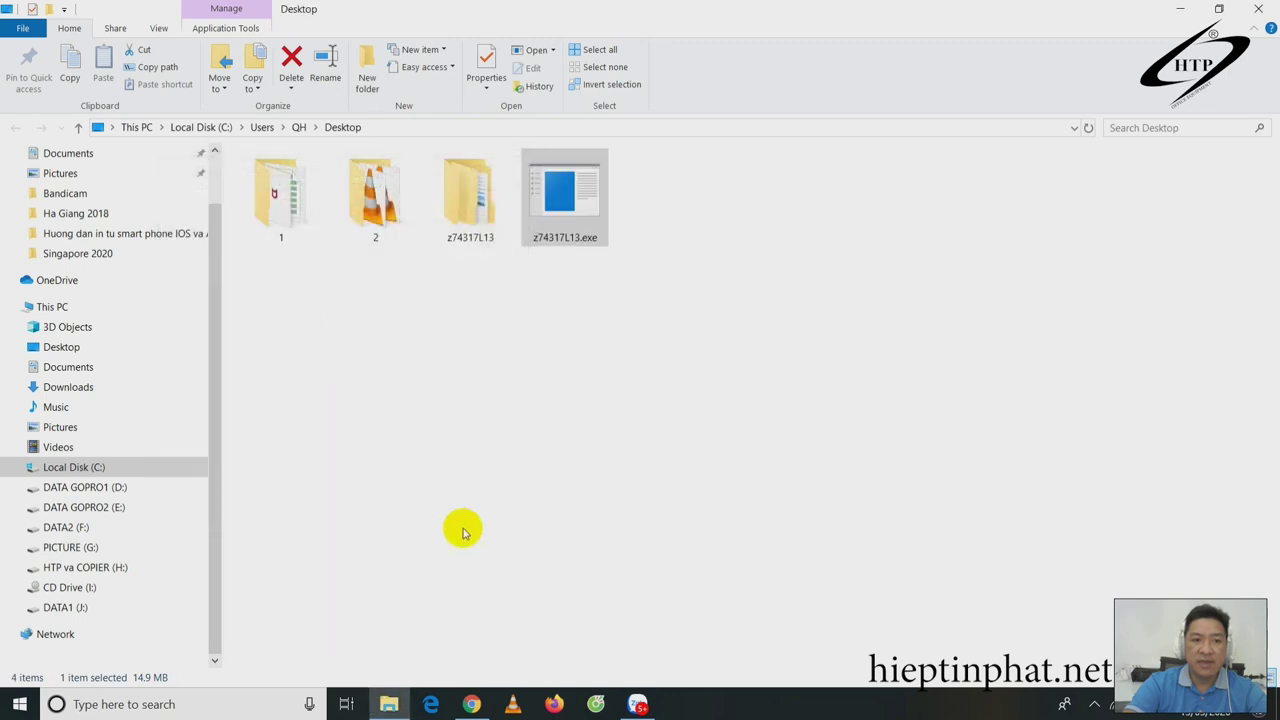
# Step: Open the extracted z74317L13\disk1 folder, copy its path C:\Users\QH\Desktop\z74317L13\disk1, and minimize the open windows
pyautogui.doubleClick(473, 230)
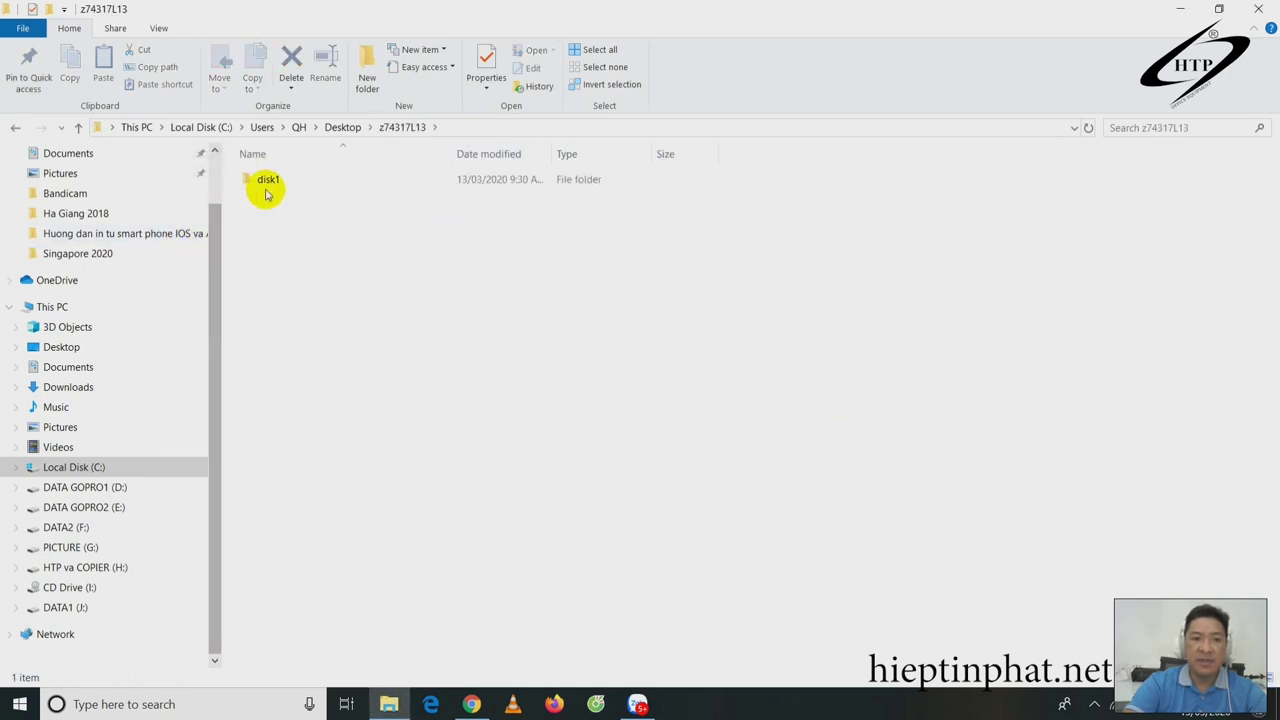
pyautogui.click(268, 184)
pyautogui.doubleClick(268, 182)
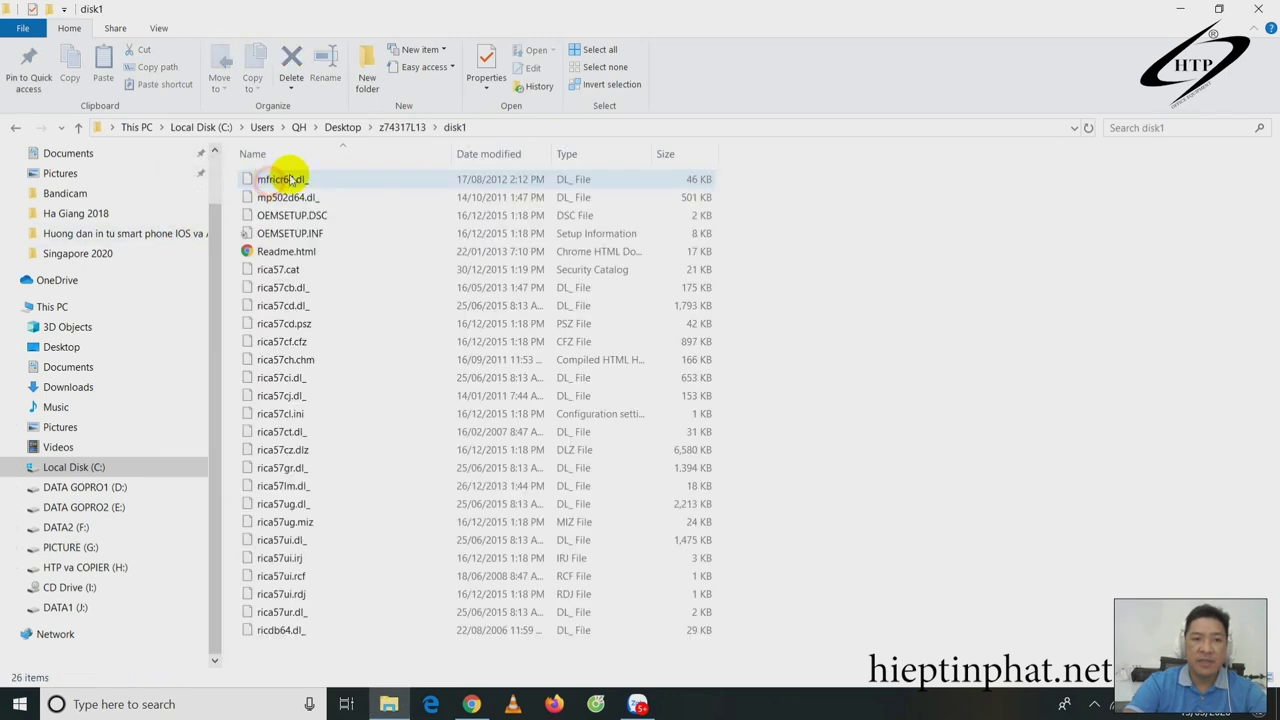
pyautogui.click(547, 130)
pyautogui.rightClick(270, 133)
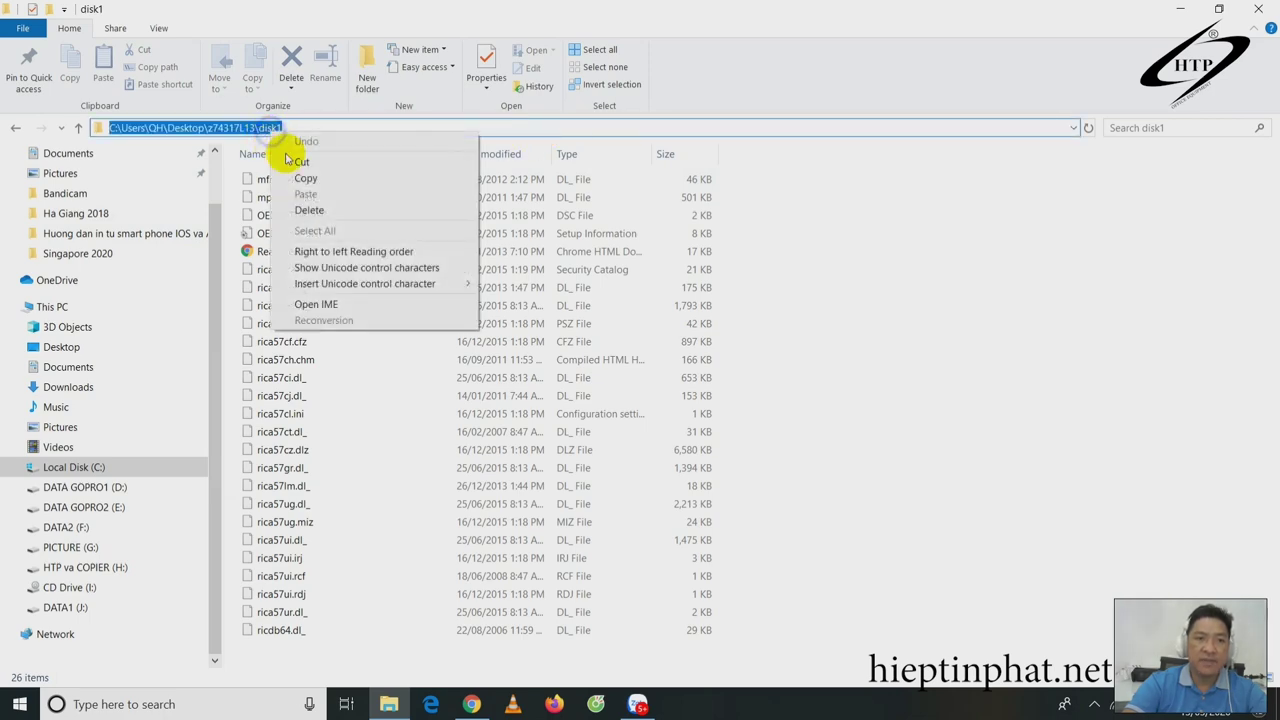
pyautogui.click(317, 177)
pyautogui.click(1182, 10)
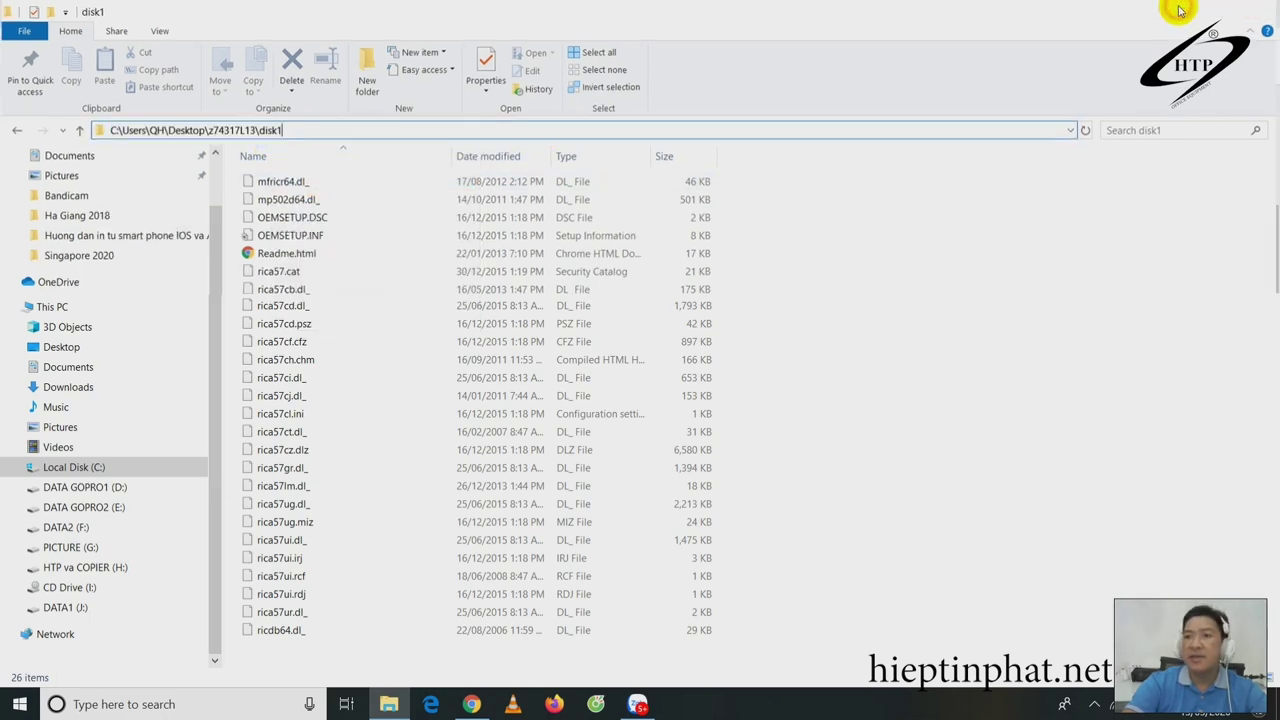
pyautogui.click(1175, 10)
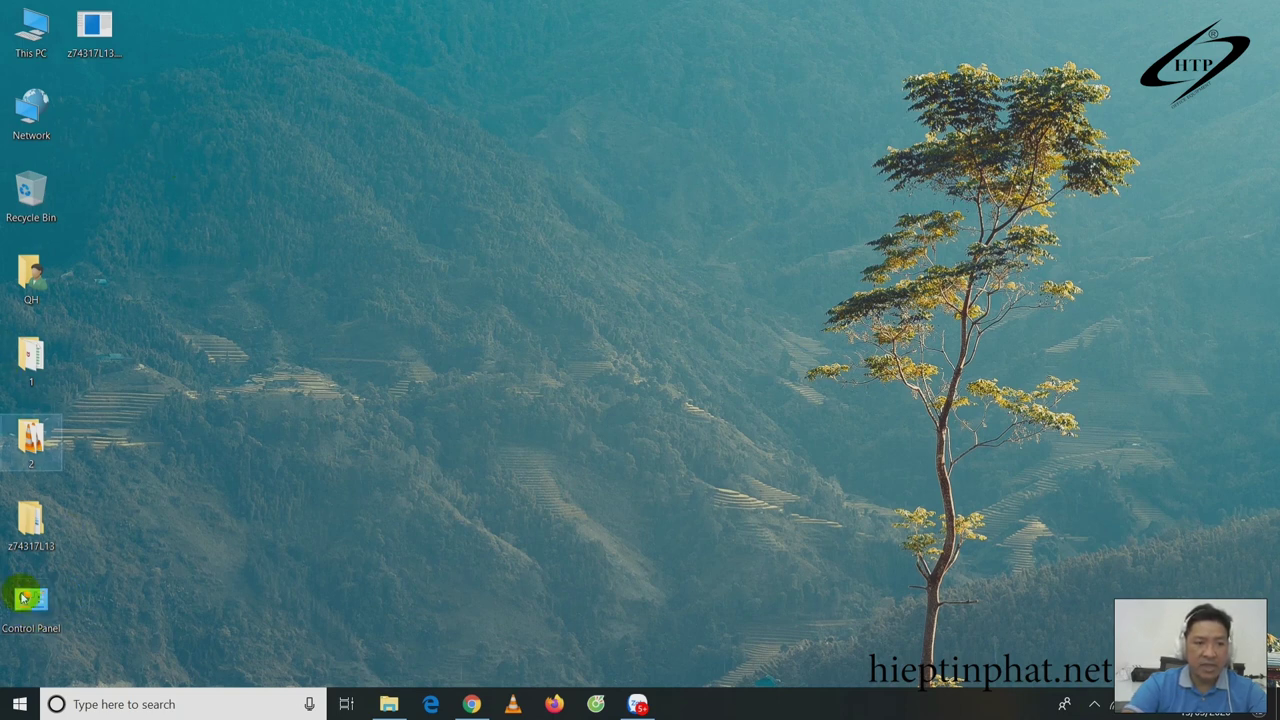
# Step: Try to open Control Panel from a Windows search and from its desktop shortcut
pyautogui.click(128, 705)
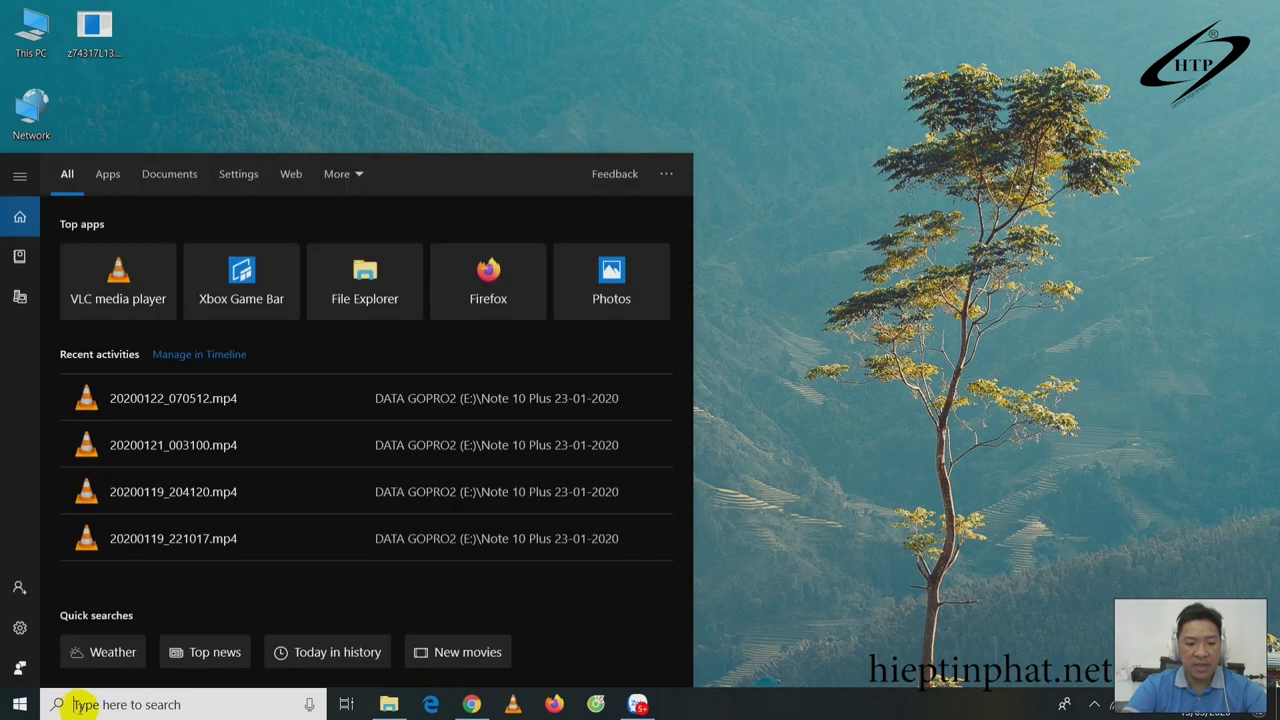
pyautogui.write('c')
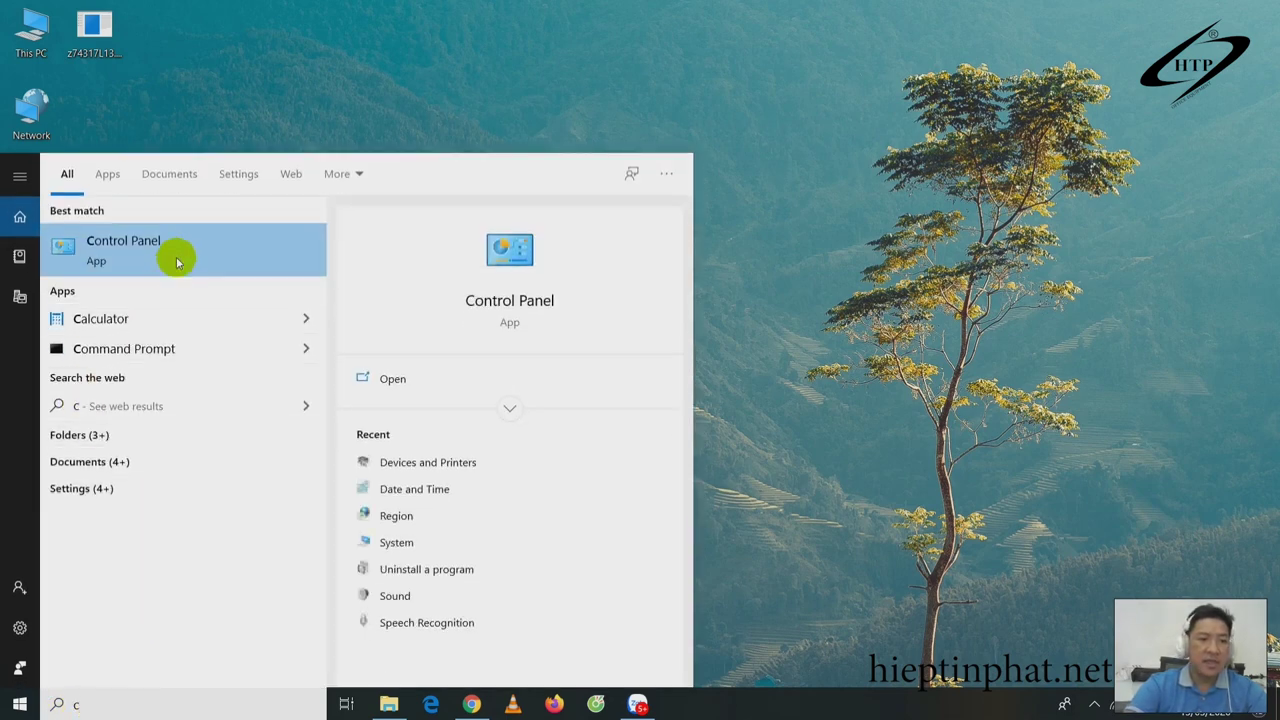
pyautogui.click(181, 257)
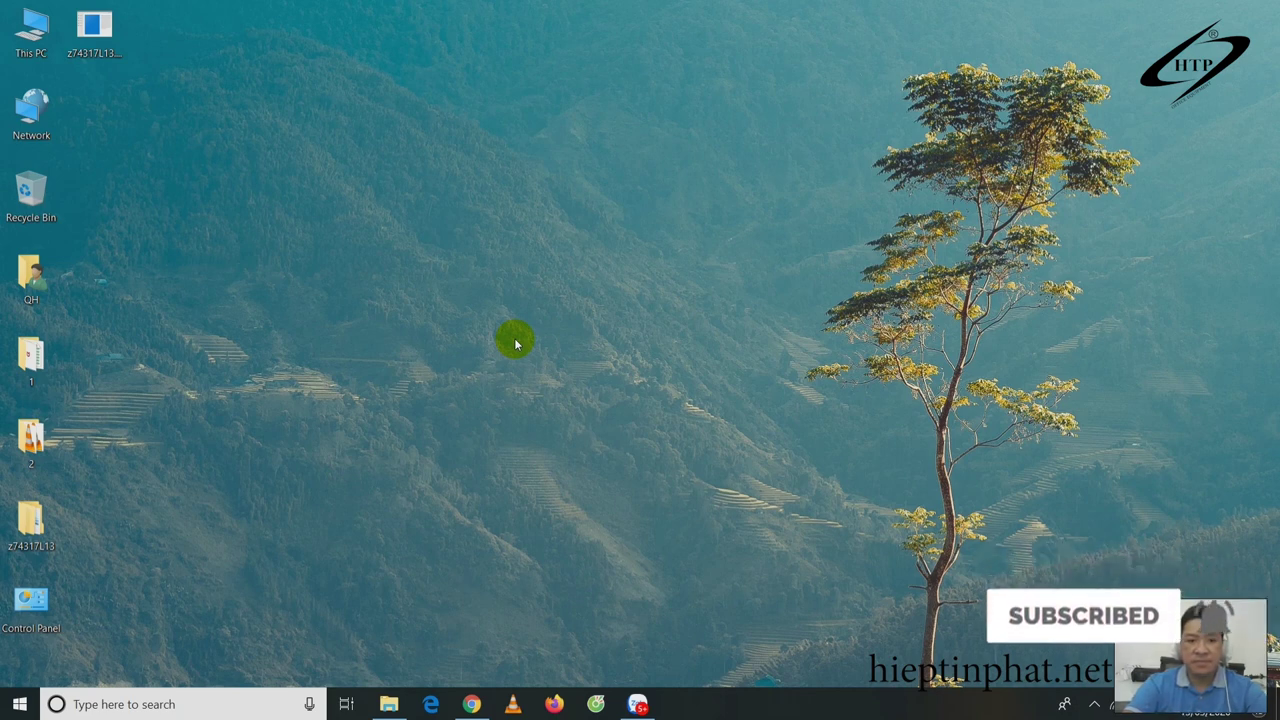
pyautogui.click(188, 700)
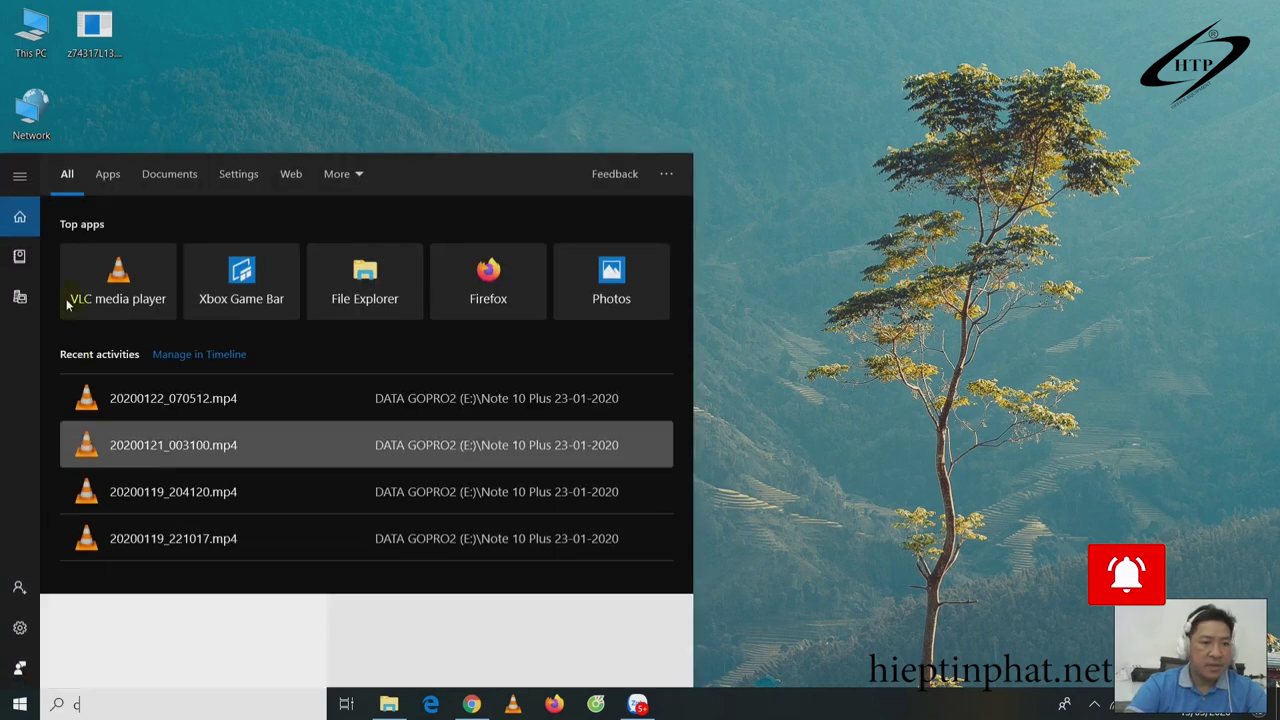
pyautogui.write('c')
pyautogui.click(106, 252)
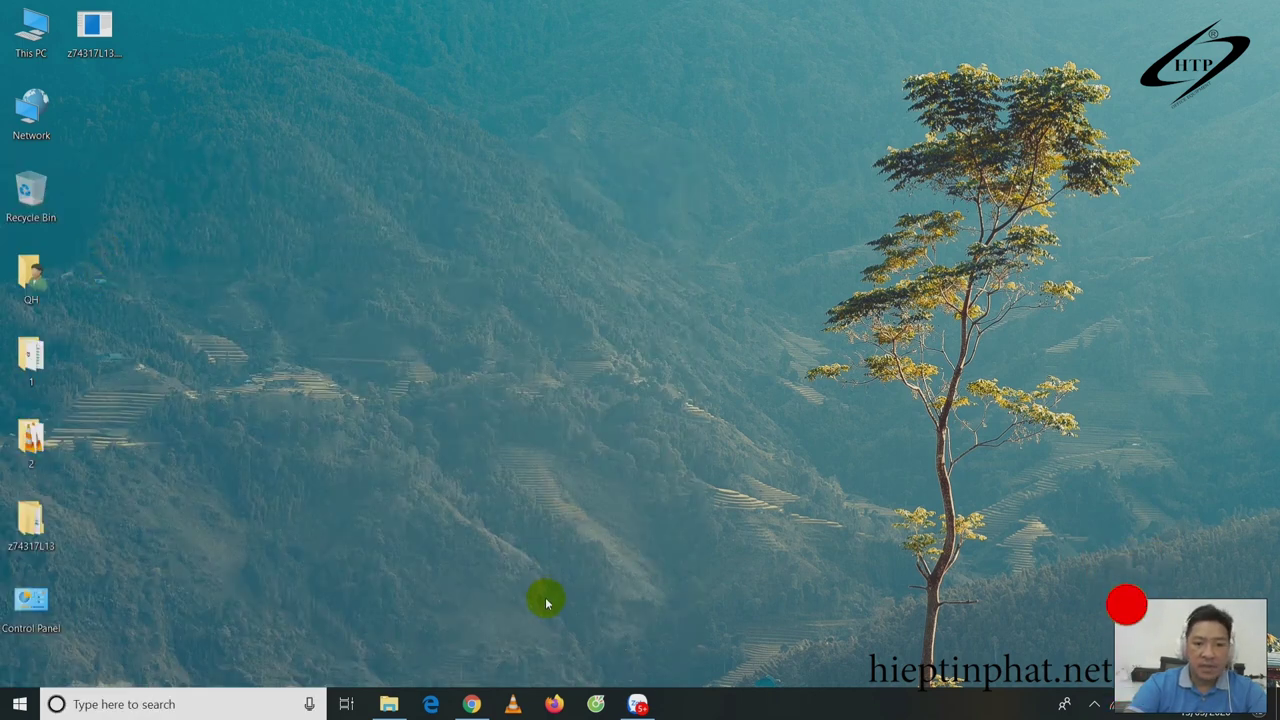
pyautogui.doubleClick(47, 619)
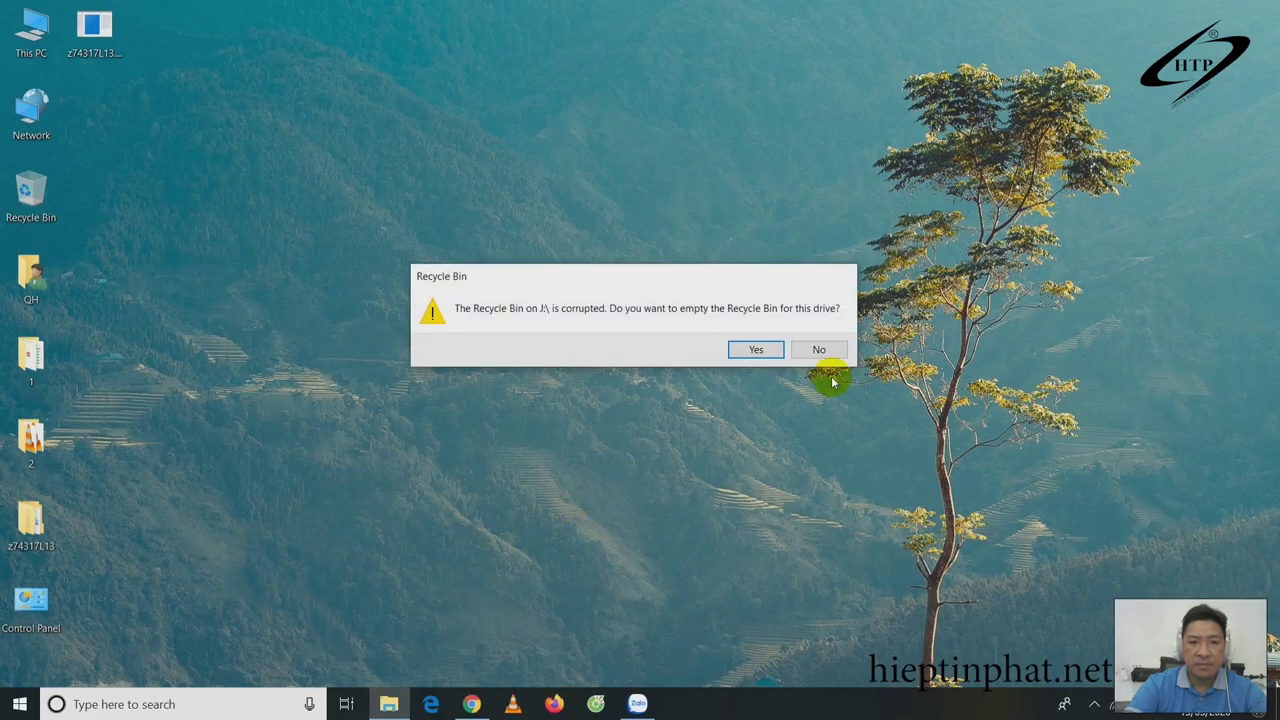
# Step: Agree to empty the corrupted Recycle Bin on J:, and open Devices and Printers in a maximized Control Panel
pyautogui.click(756, 350)
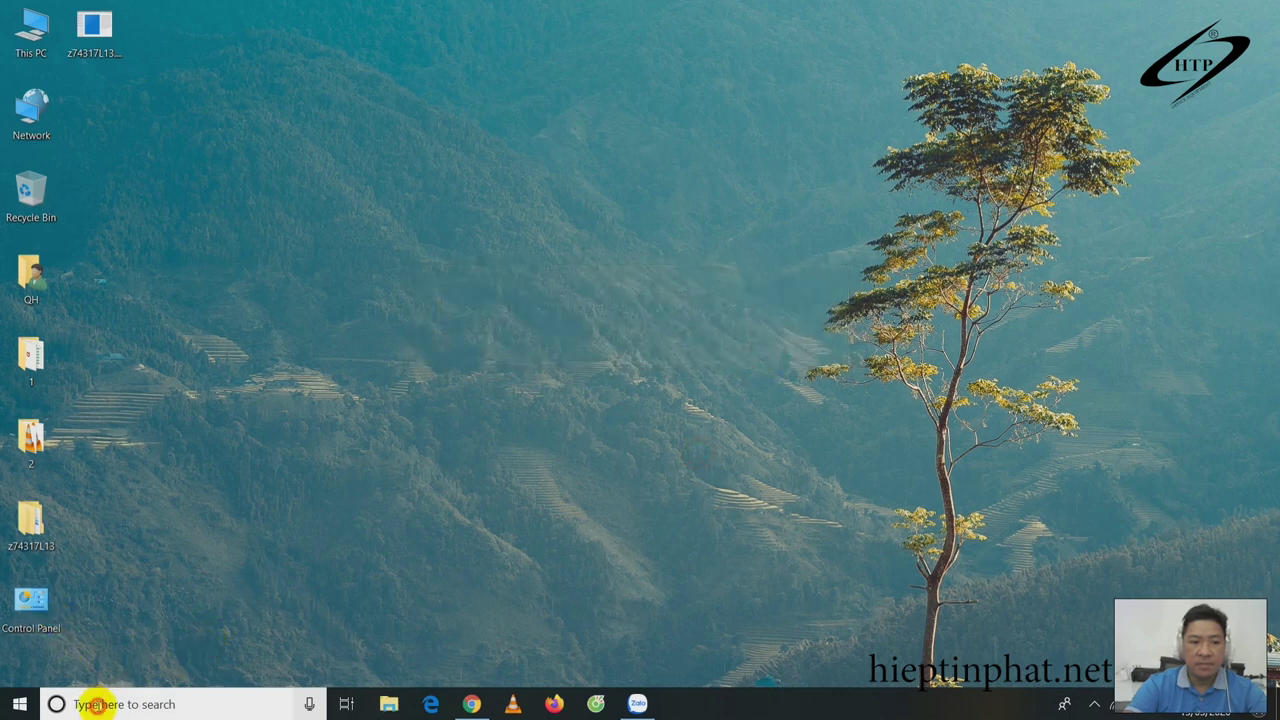
pyautogui.click(91, 703)
pyautogui.write('c')
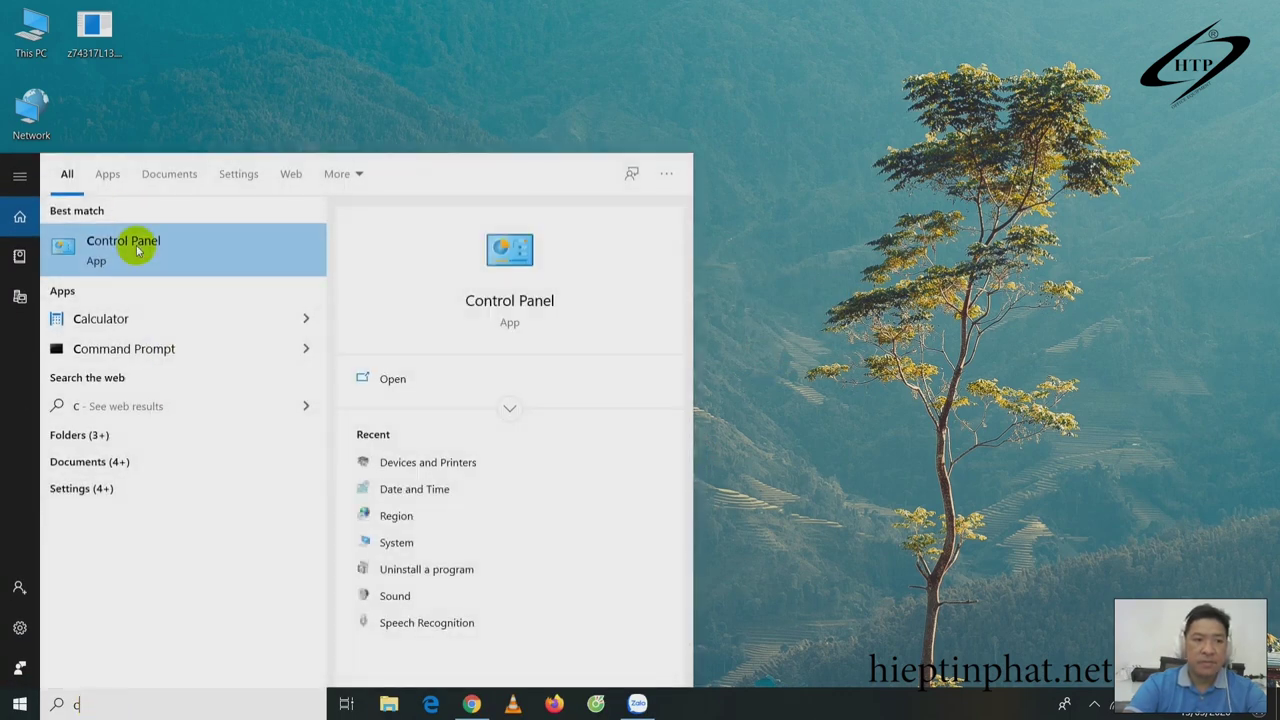
pyautogui.click(526, 296)
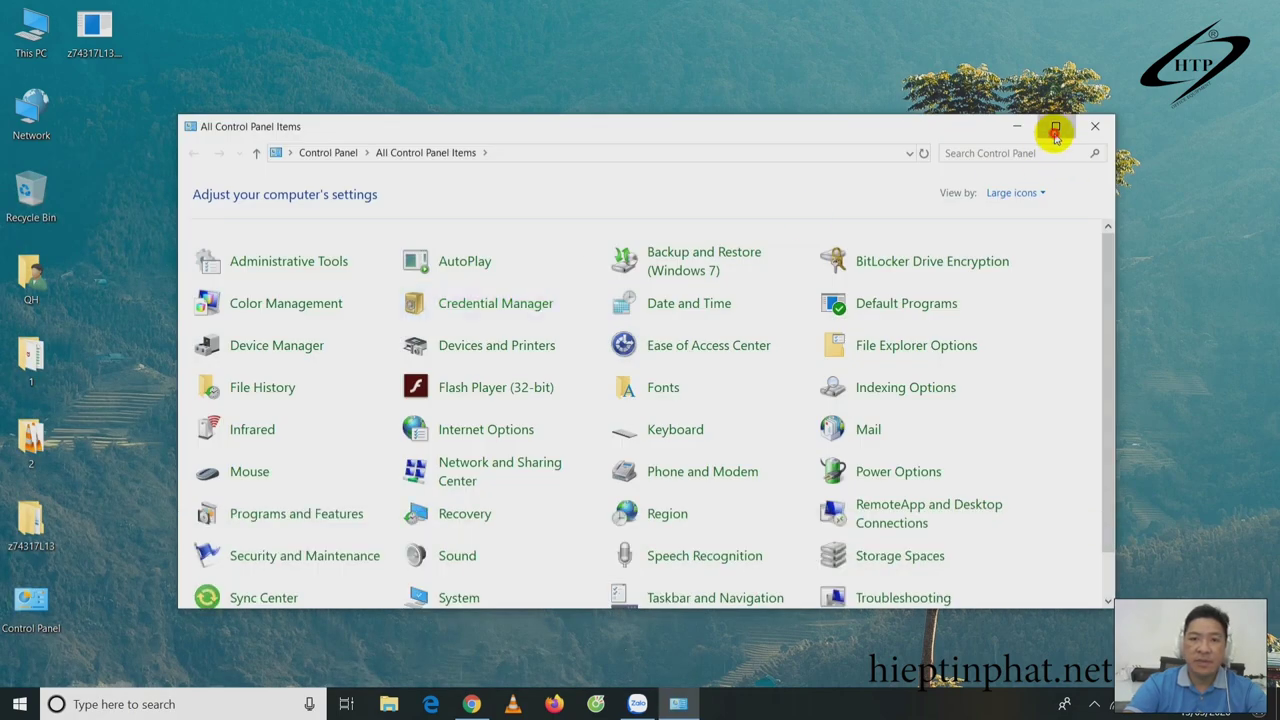
pyautogui.click(1055, 128)
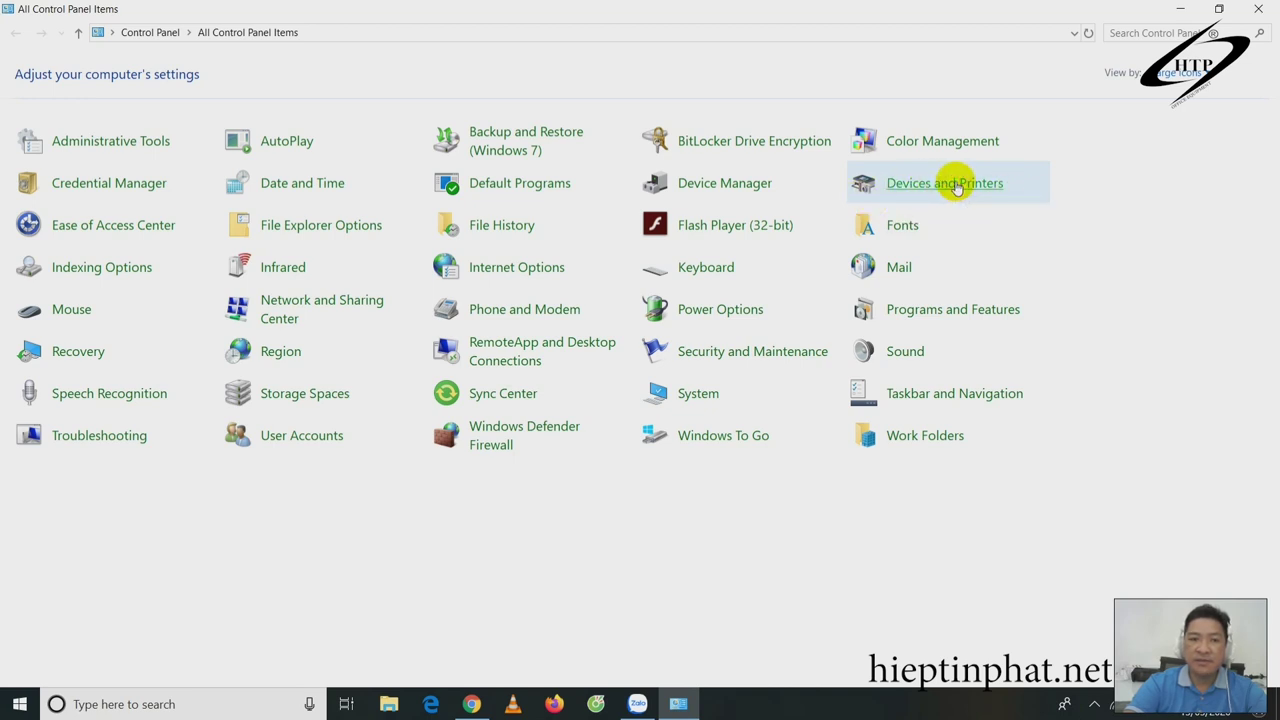
pyautogui.click(957, 188)
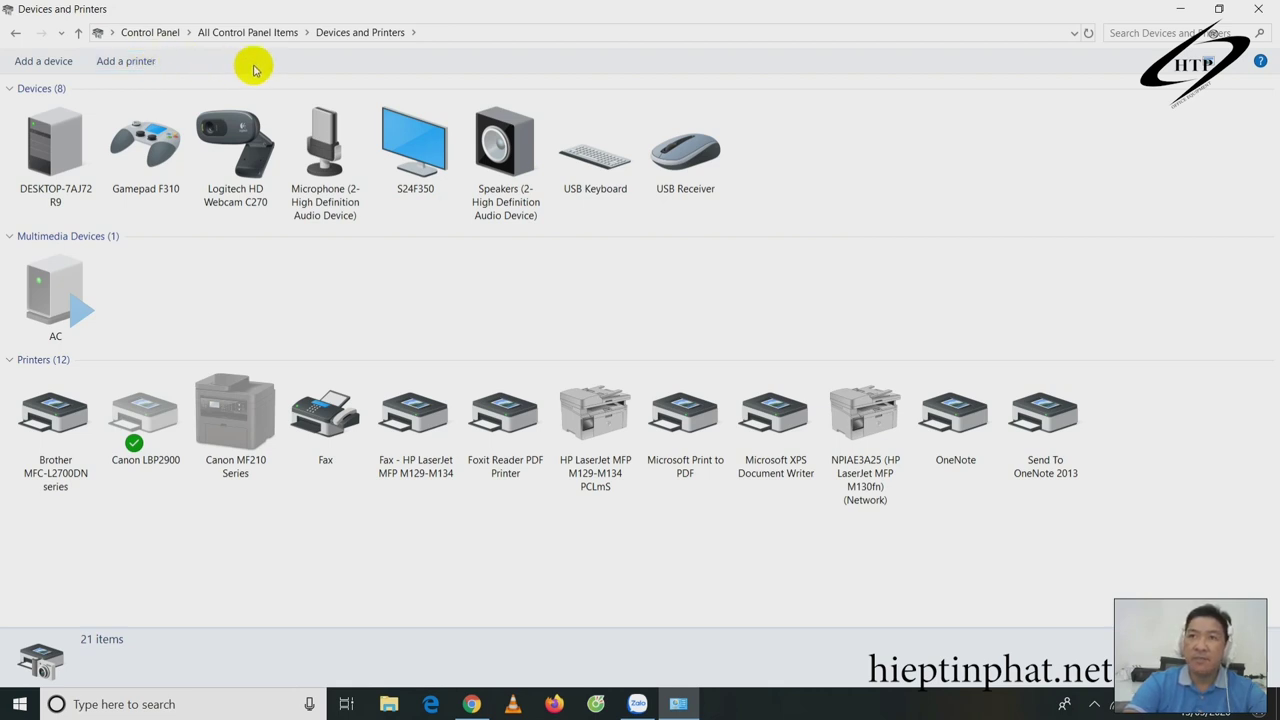
# Step: Start adding a printer that isn't listed, using a TCP/IP address or hostname
pyautogui.click(137, 66)
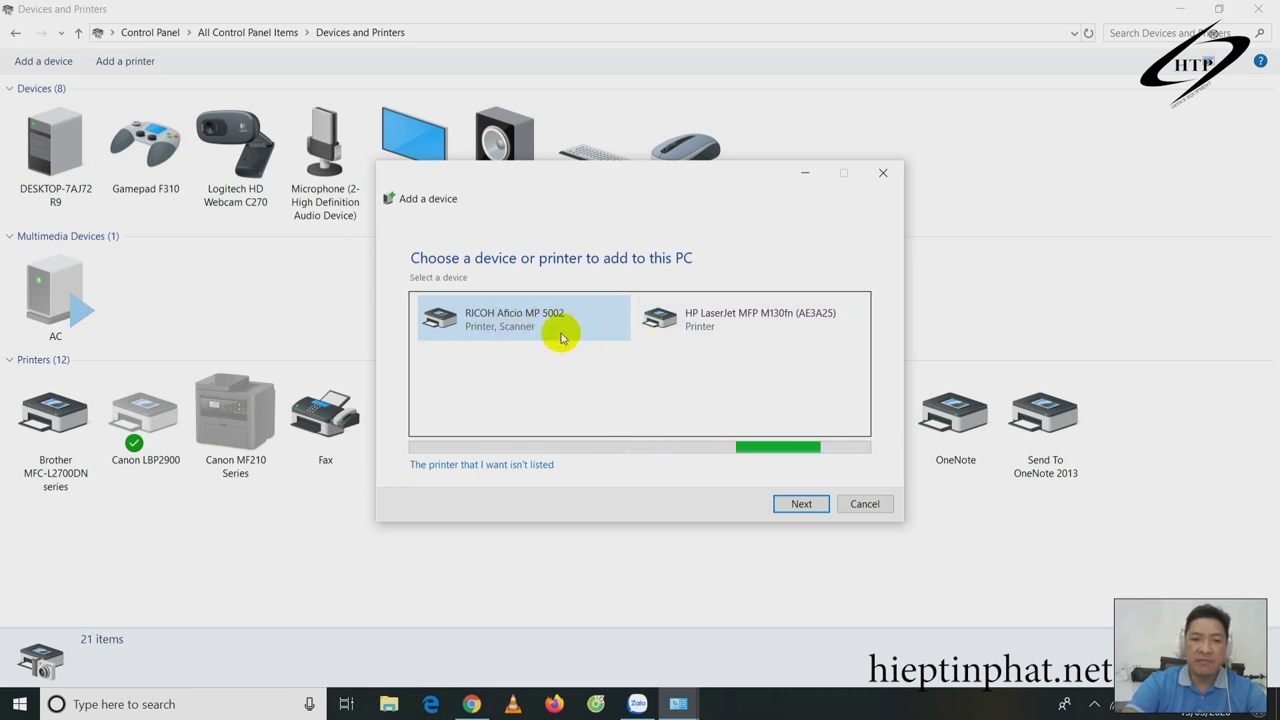
pyautogui.click(487, 470)
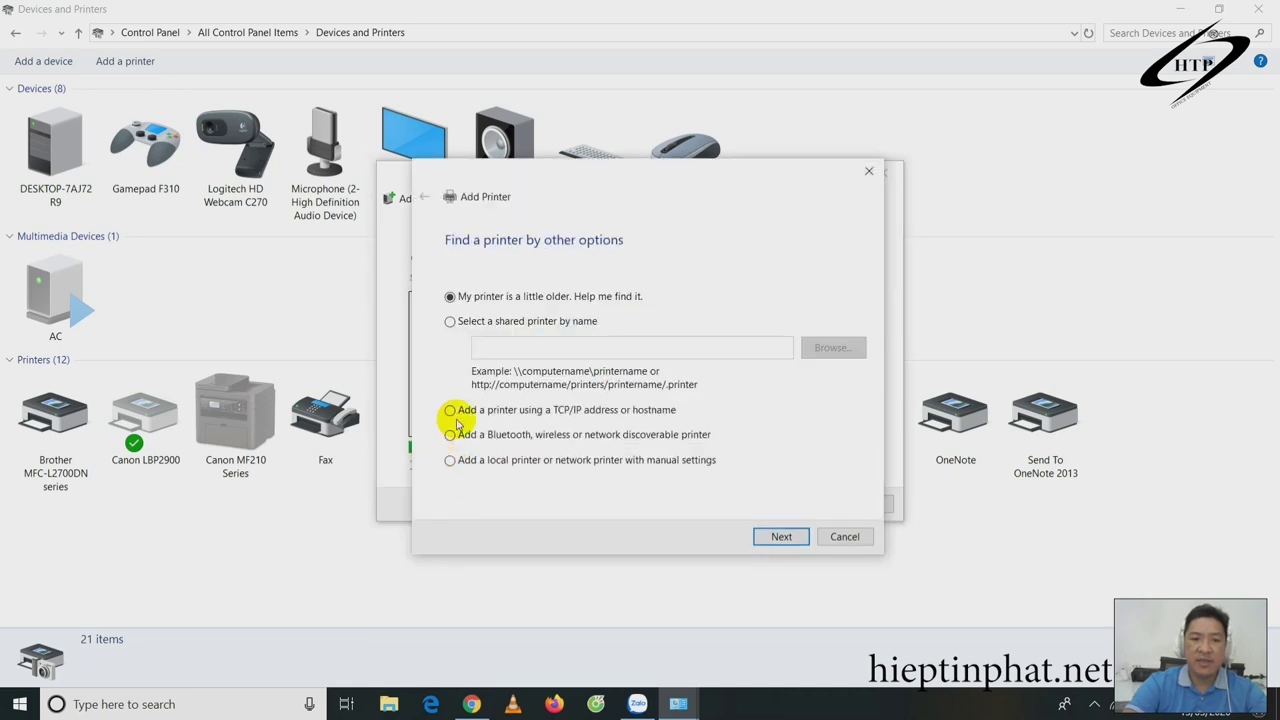
pyautogui.click(451, 411)
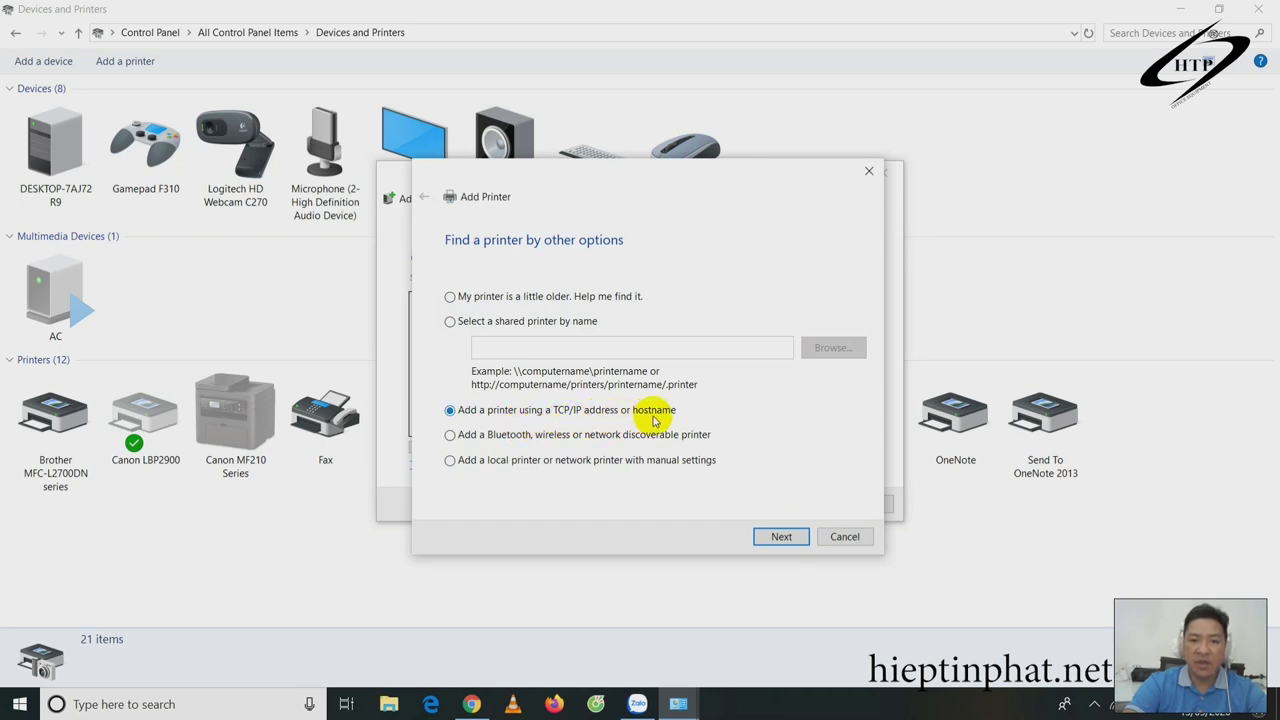
pyautogui.click(781, 537)
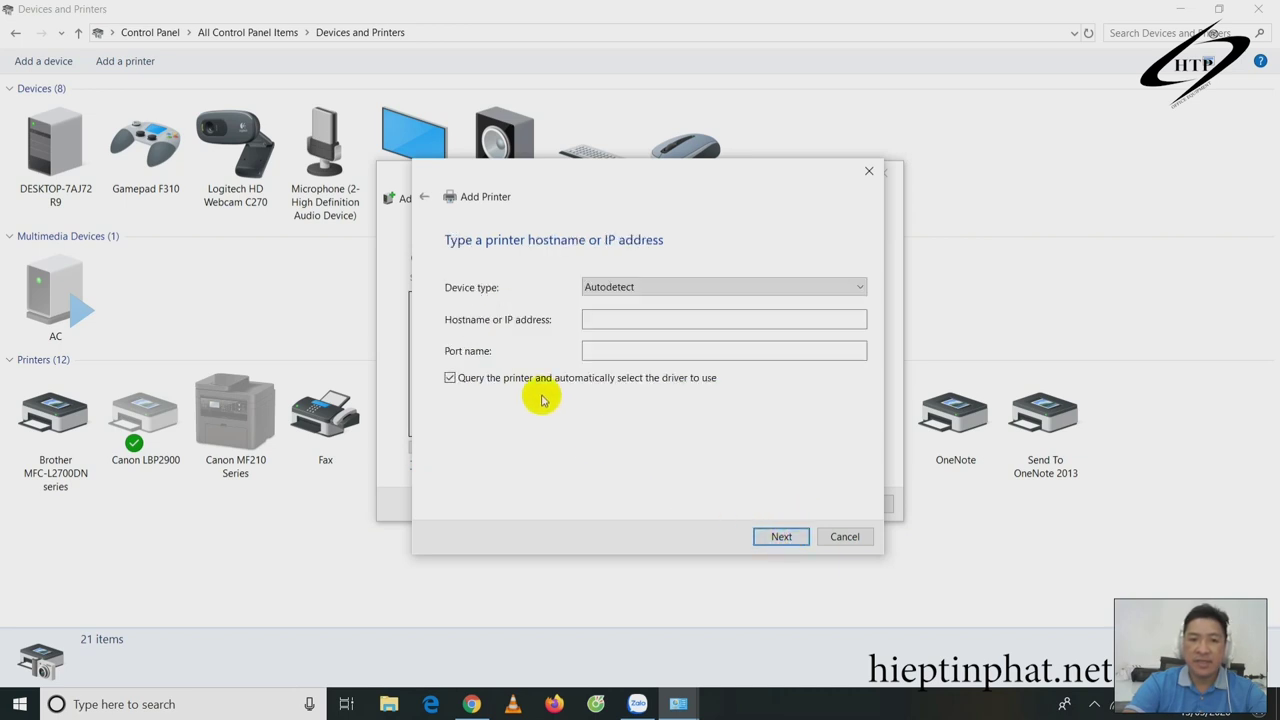
# Step: Define a TCP/IP Device at 192.168.1.115 with automatic driver querying disabled, and choose to install the printer driver from disk
pyautogui.click(663, 288)
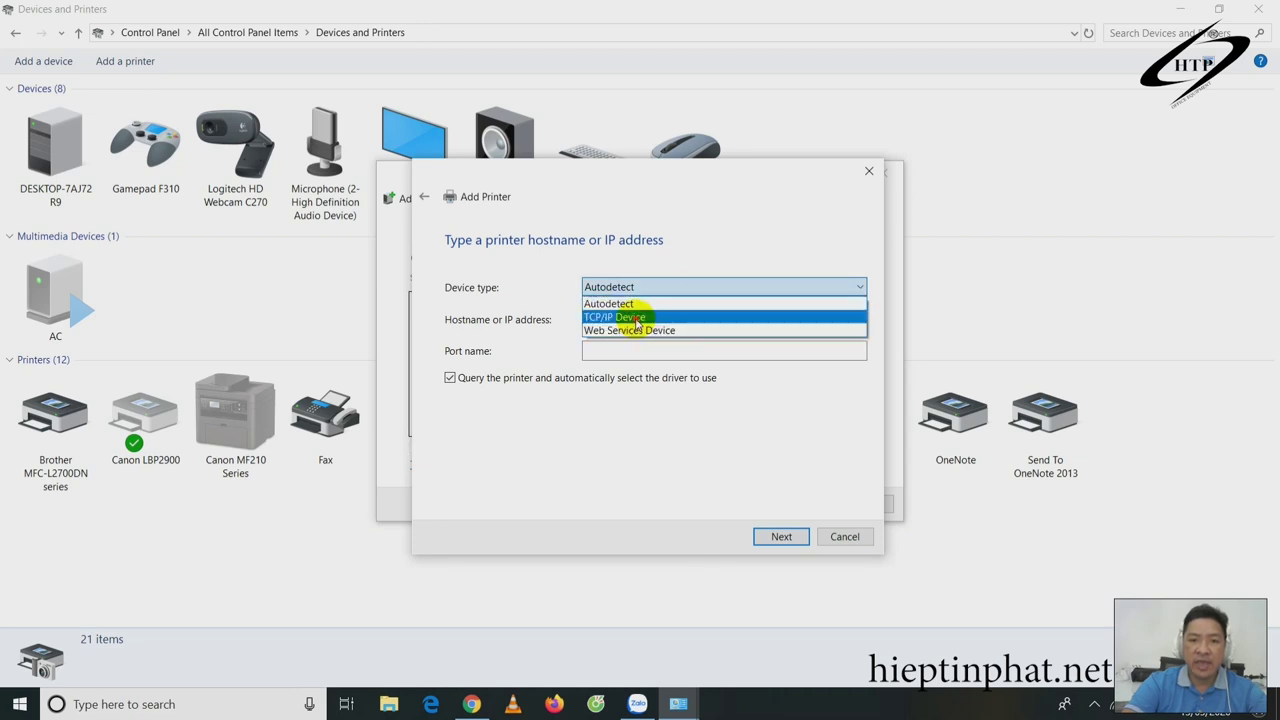
pyautogui.click(636, 317)
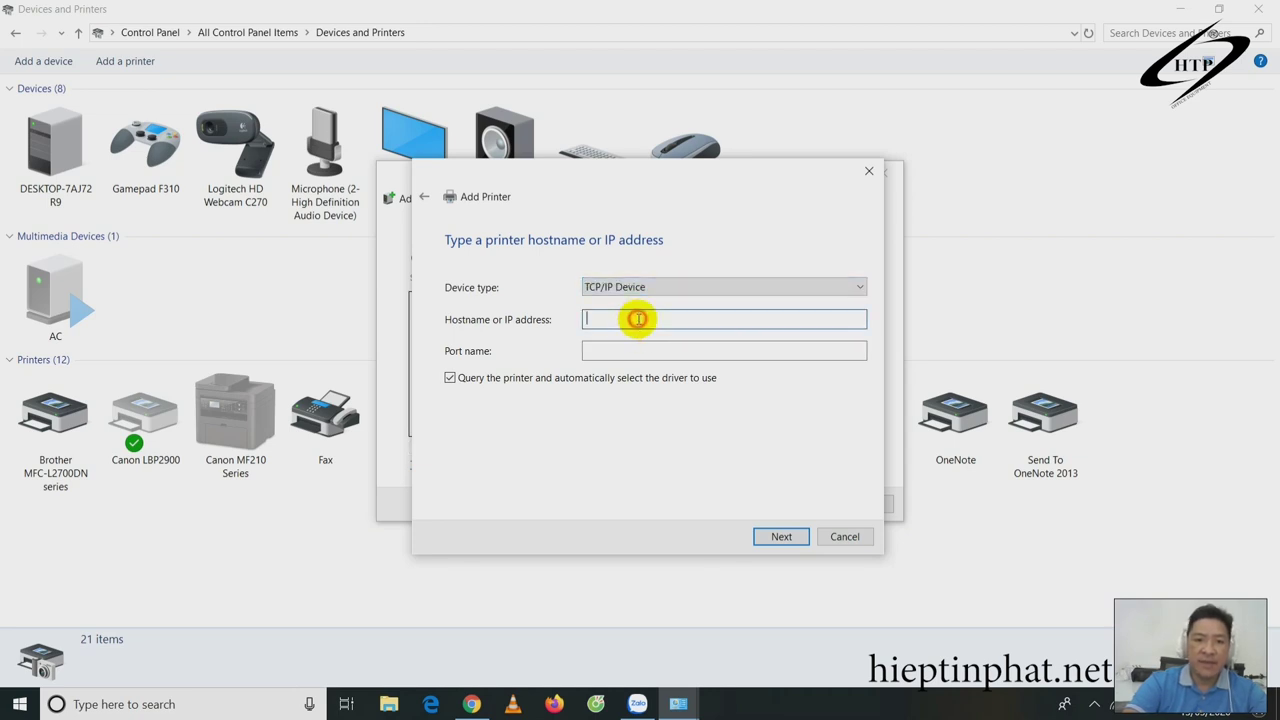
pyautogui.write('192.168.1.115')
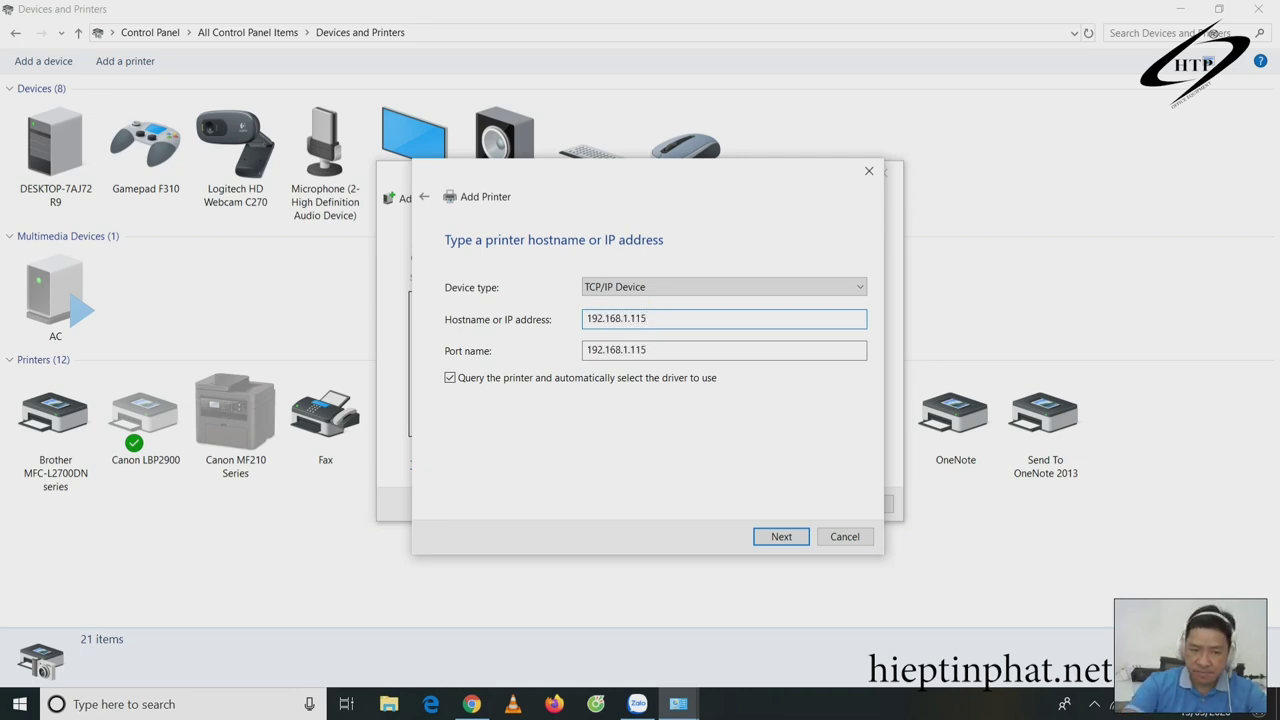
pyautogui.click(451, 380)
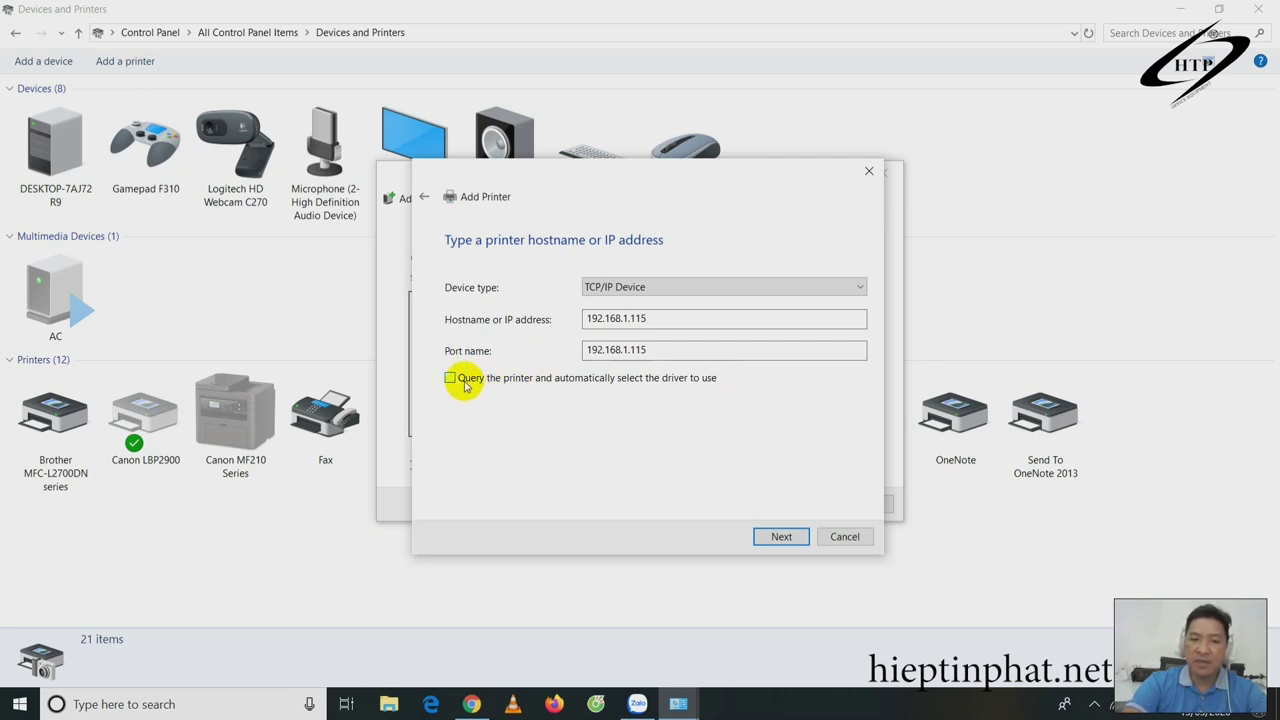
pyautogui.click(779, 536)
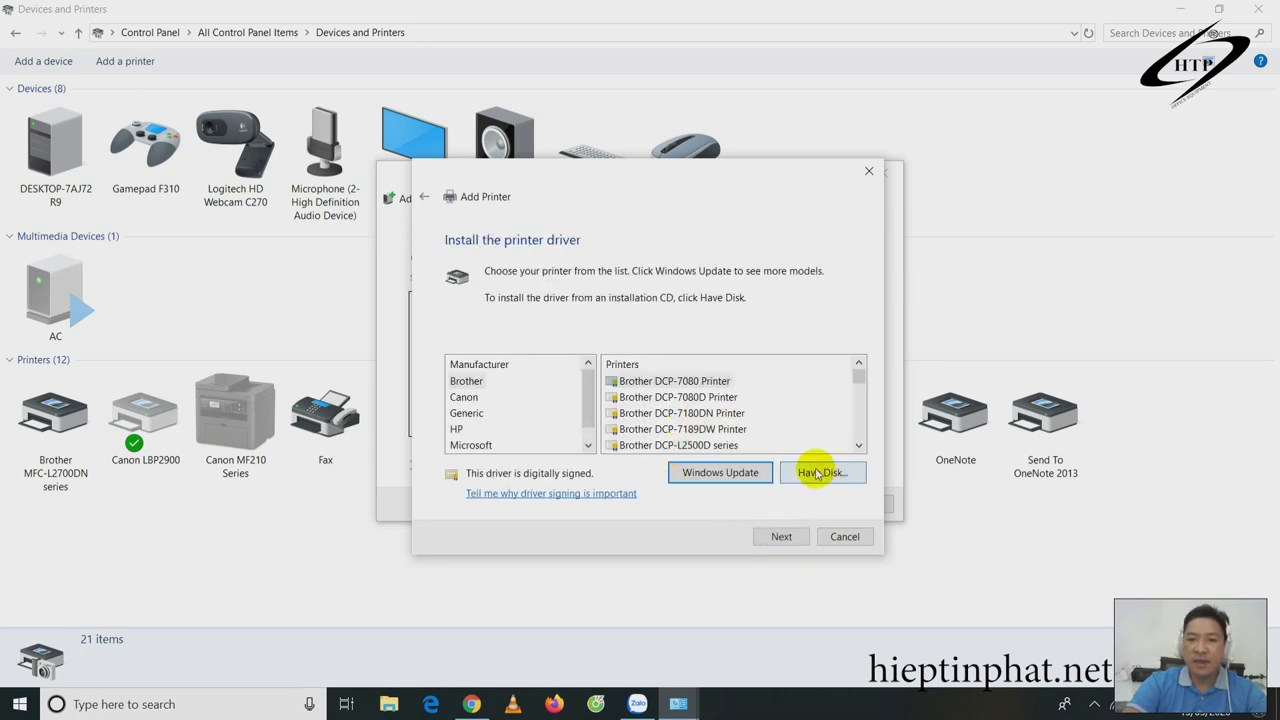
pyautogui.click(826, 473)
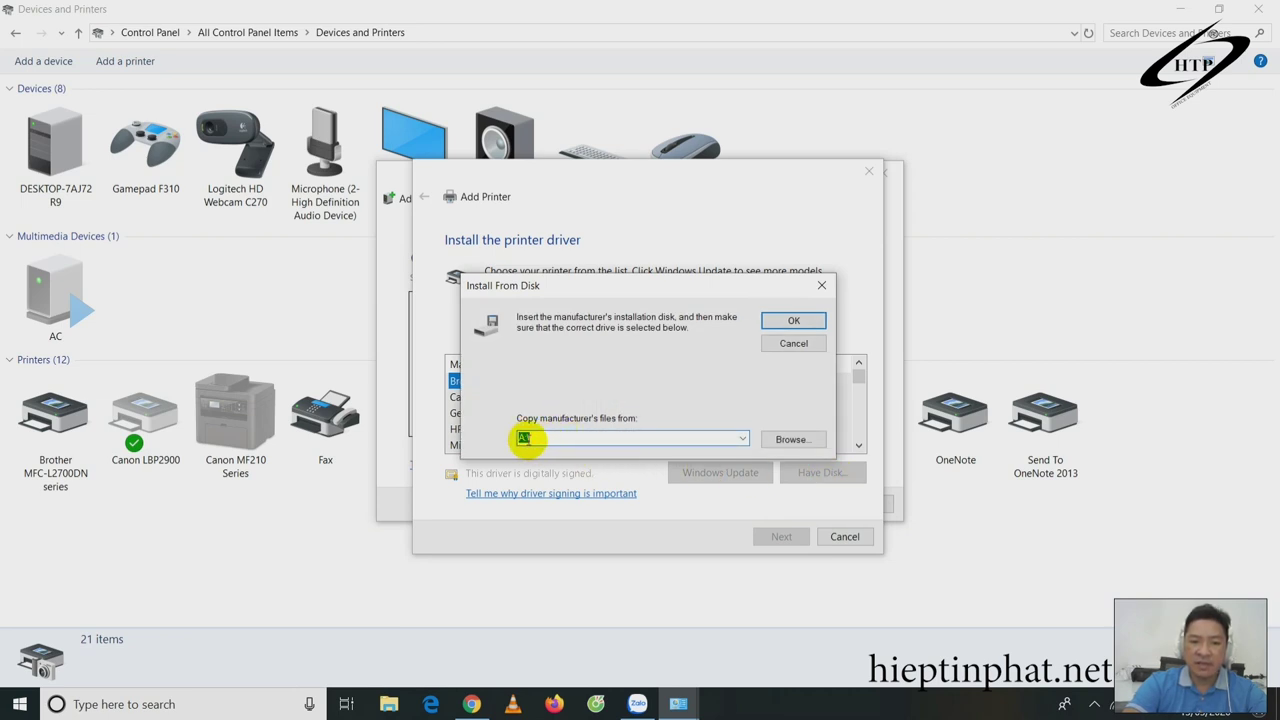
pyautogui.click(803, 442)
pyautogui.click(505, 426)
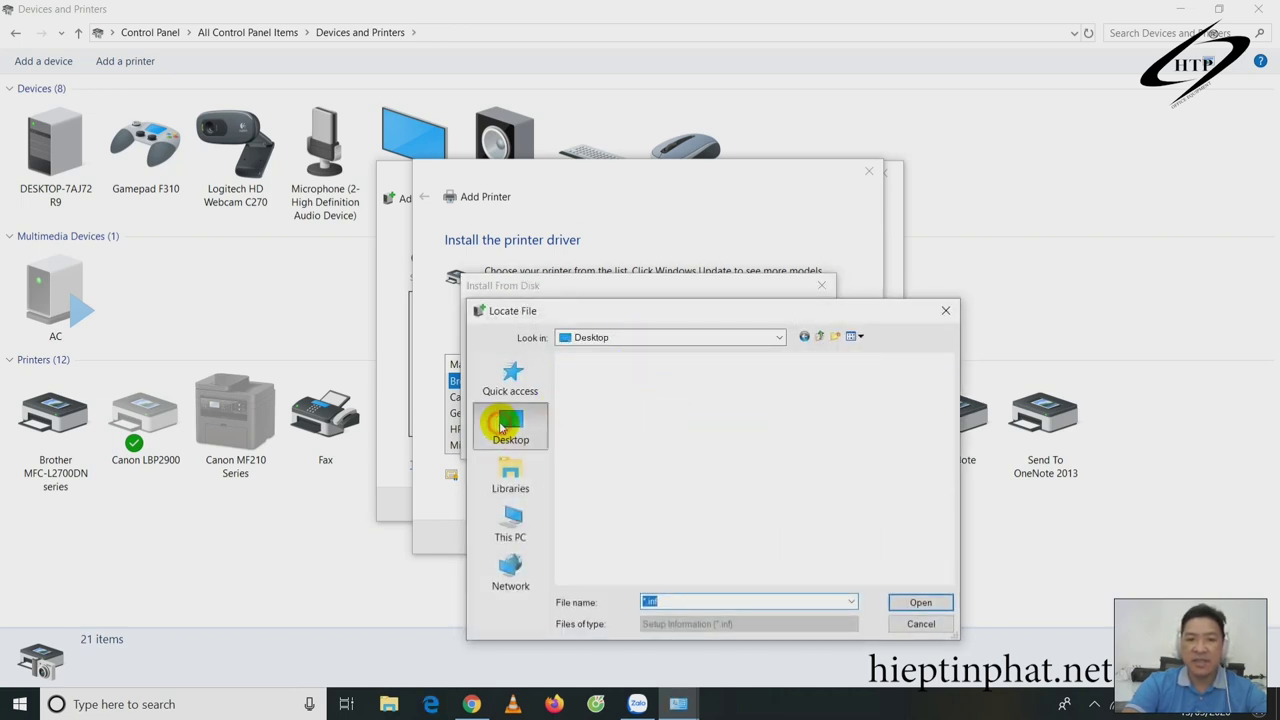
pyautogui.click(921, 623)
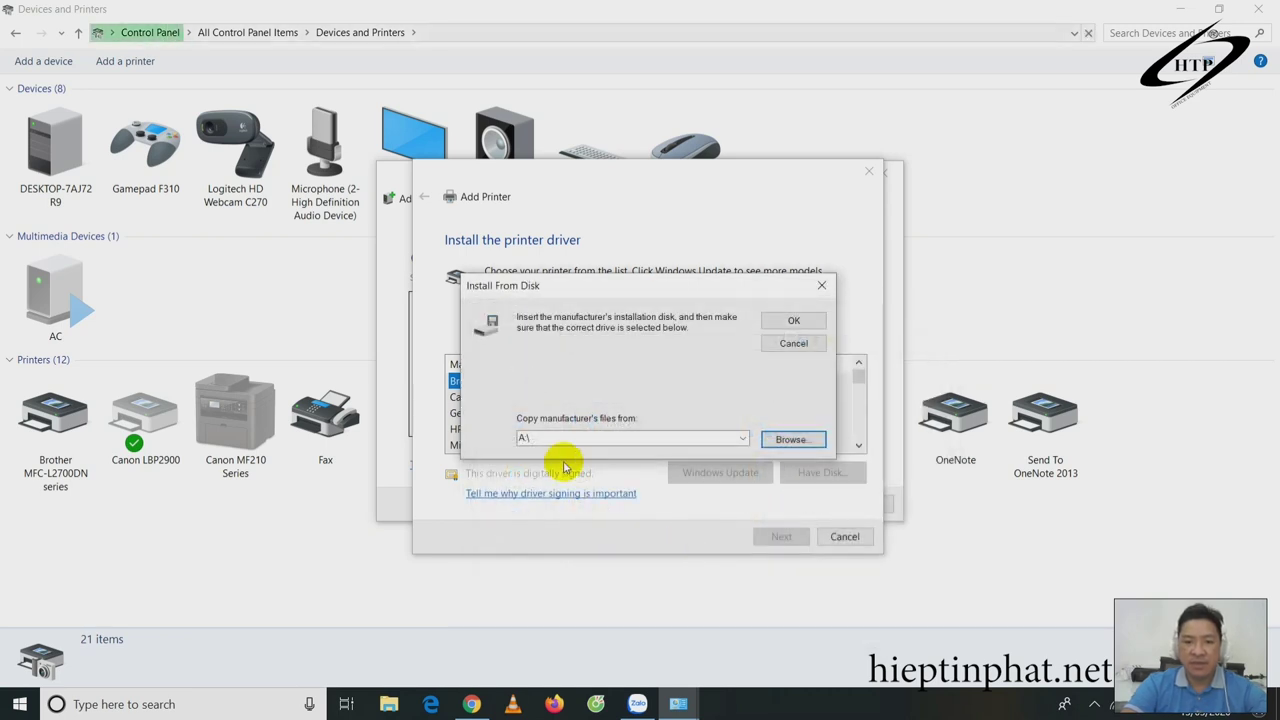
# Step: Load the manufacturer's driver files from C:\Users\QH\Desktop\z74317L13\disk1
pyautogui.click(541, 444)
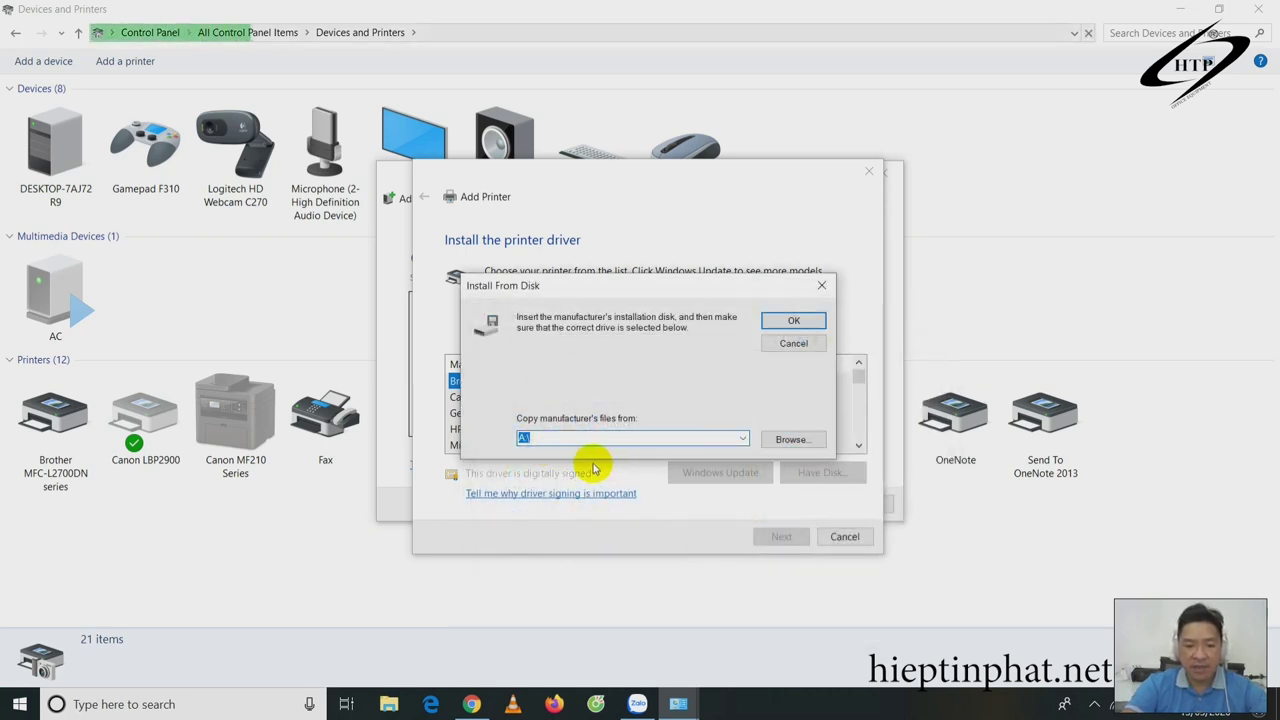
pyautogui.write('C:\\Users\\QH\\Desktop\\z74317L13\\disk1')
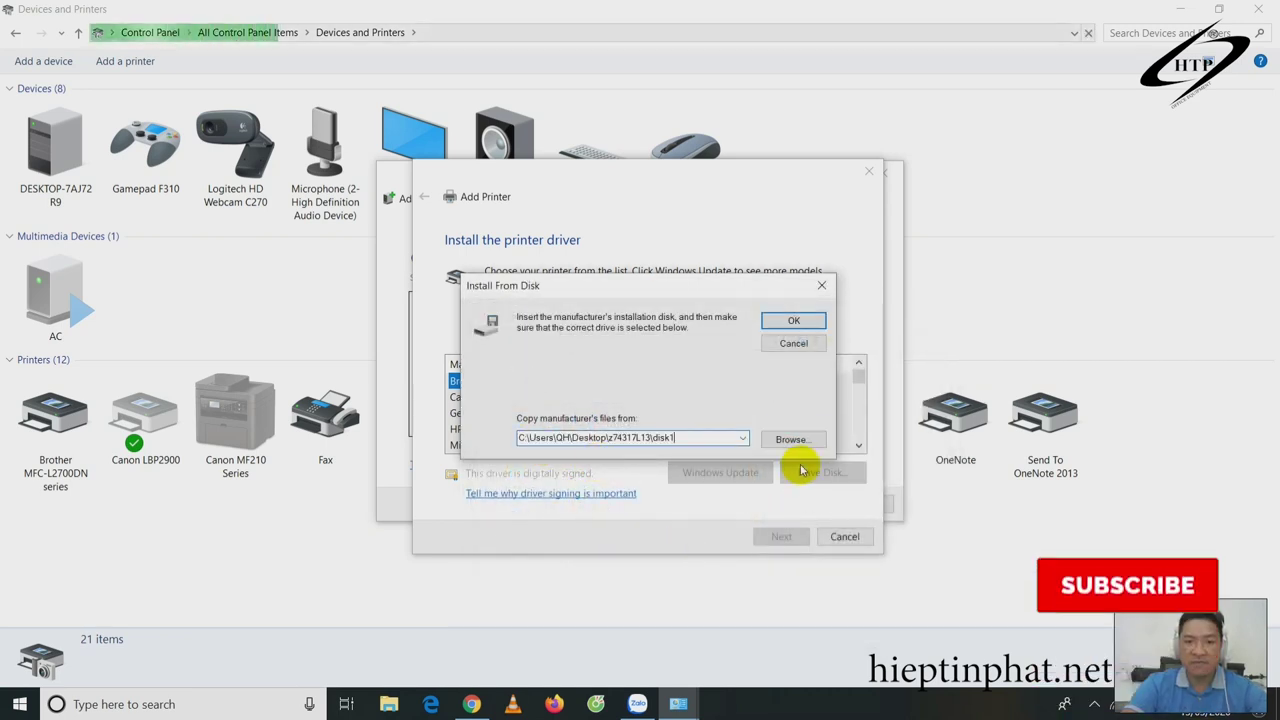
pyautogui.click(793, 321)
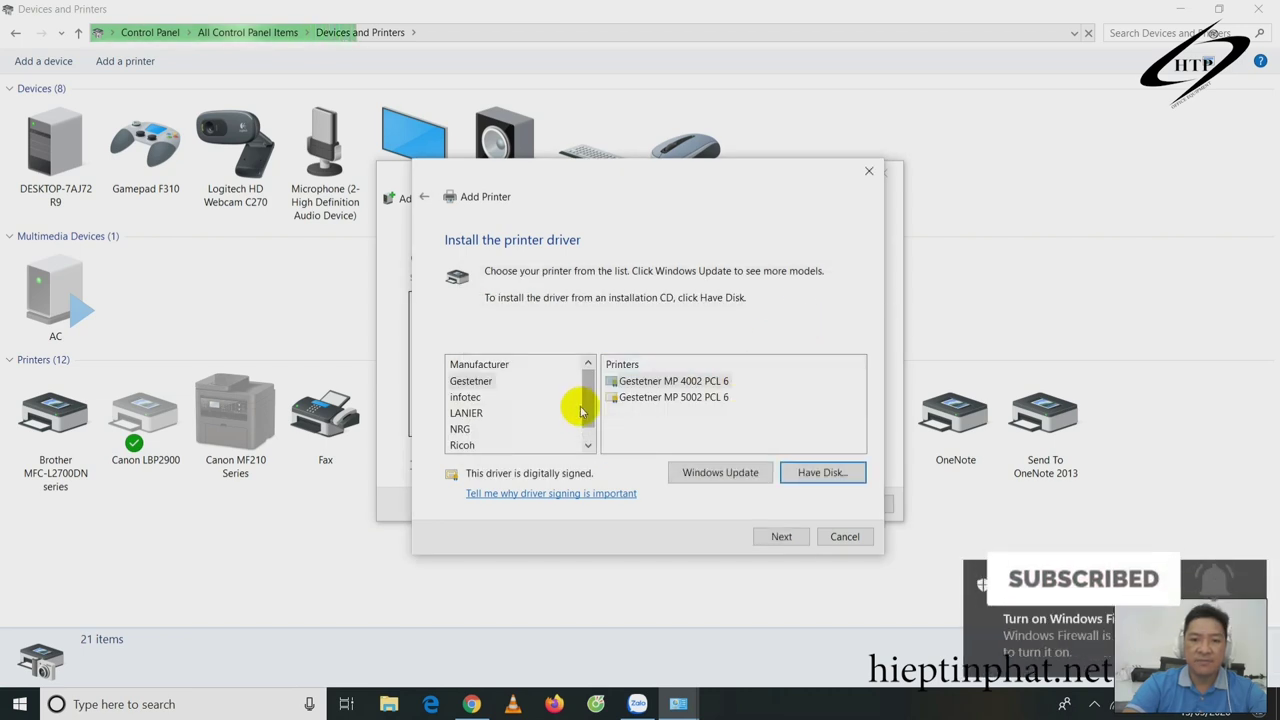
pyautogui.click(875, 515)
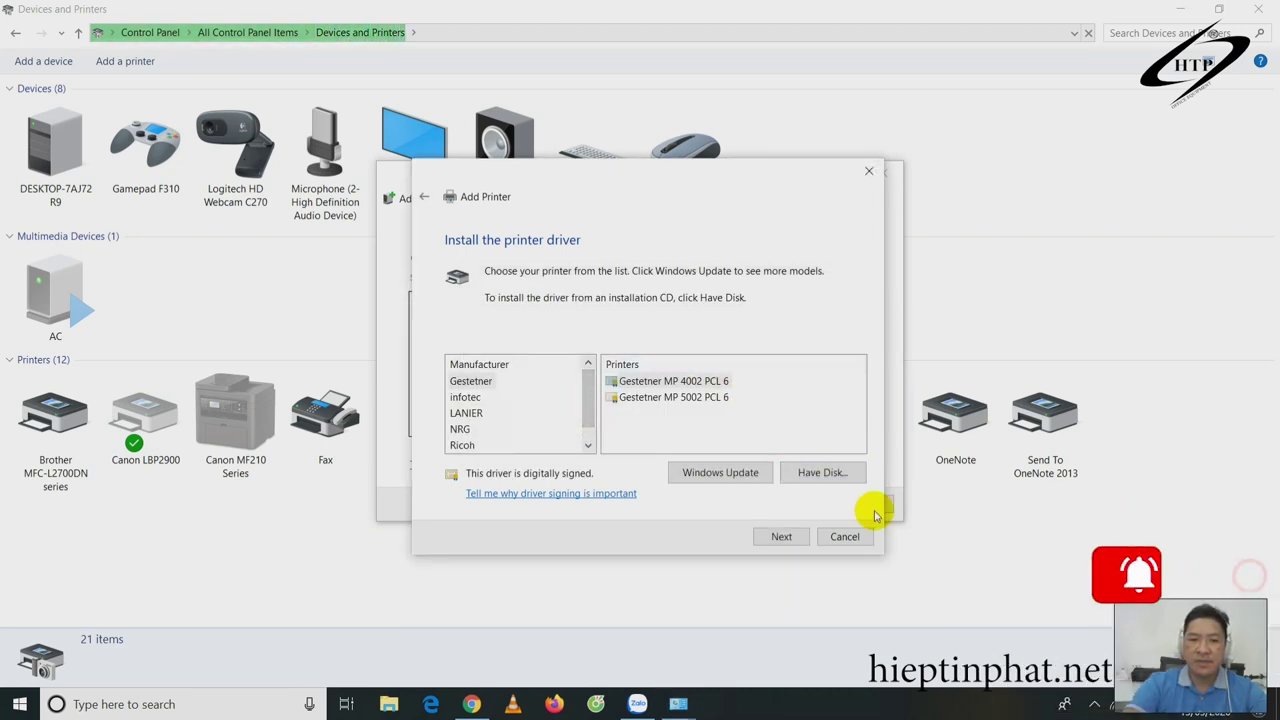
# Step: Choose the RICOH Aficio MP 5002 PCL 6 driver from manufacturer Ricoh and continue to printer naming
pyautogui.scroll(-1, 588, 412)
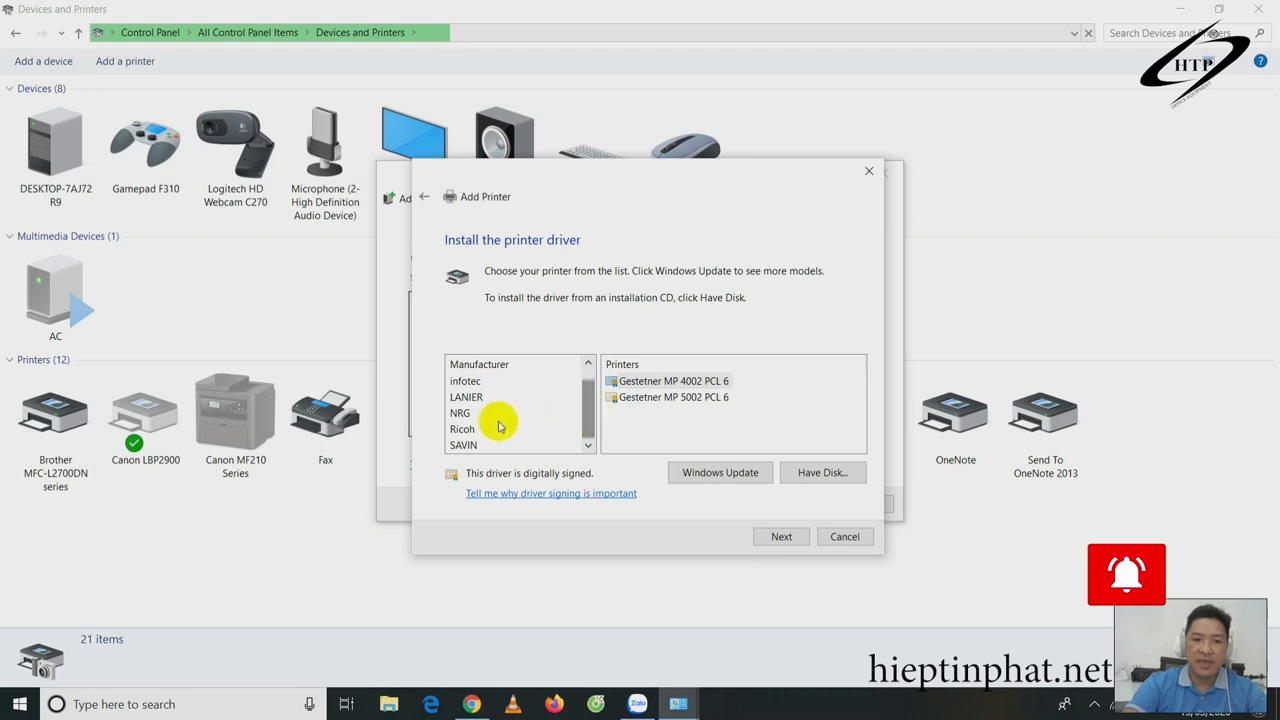
pyautogui.click(463, 429)
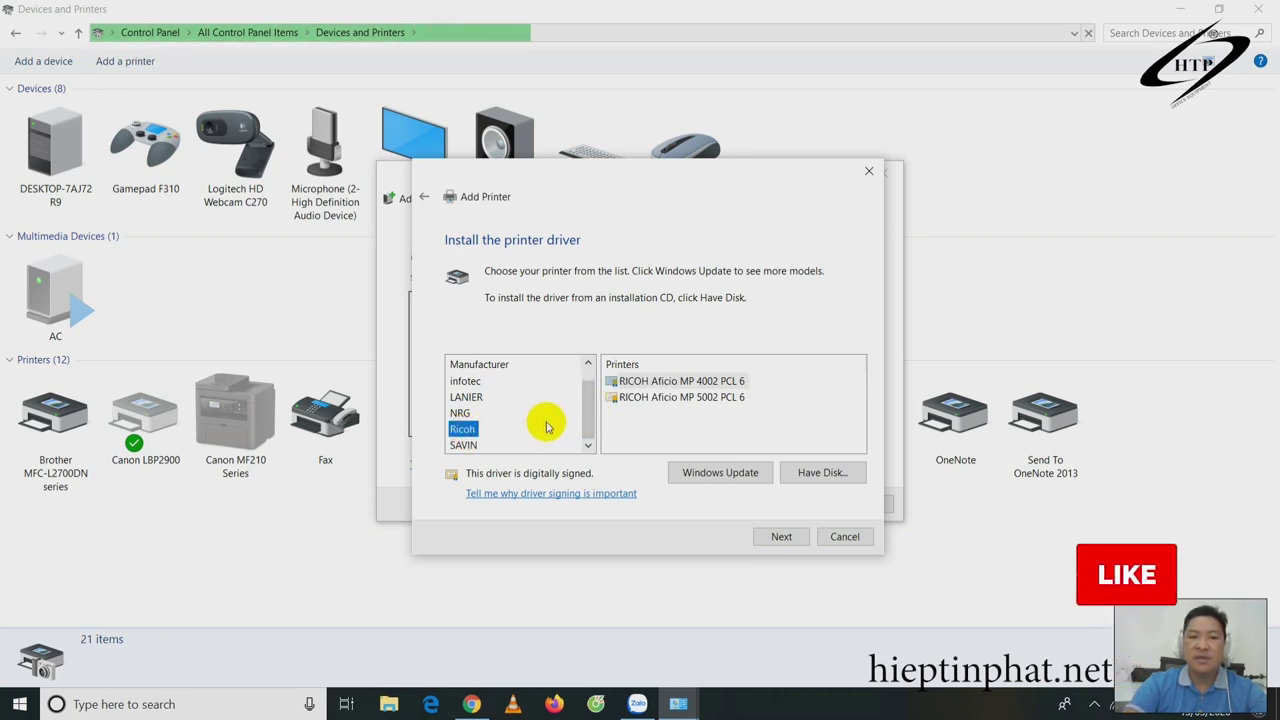
pyautogui.scroll(1, 585, 415)
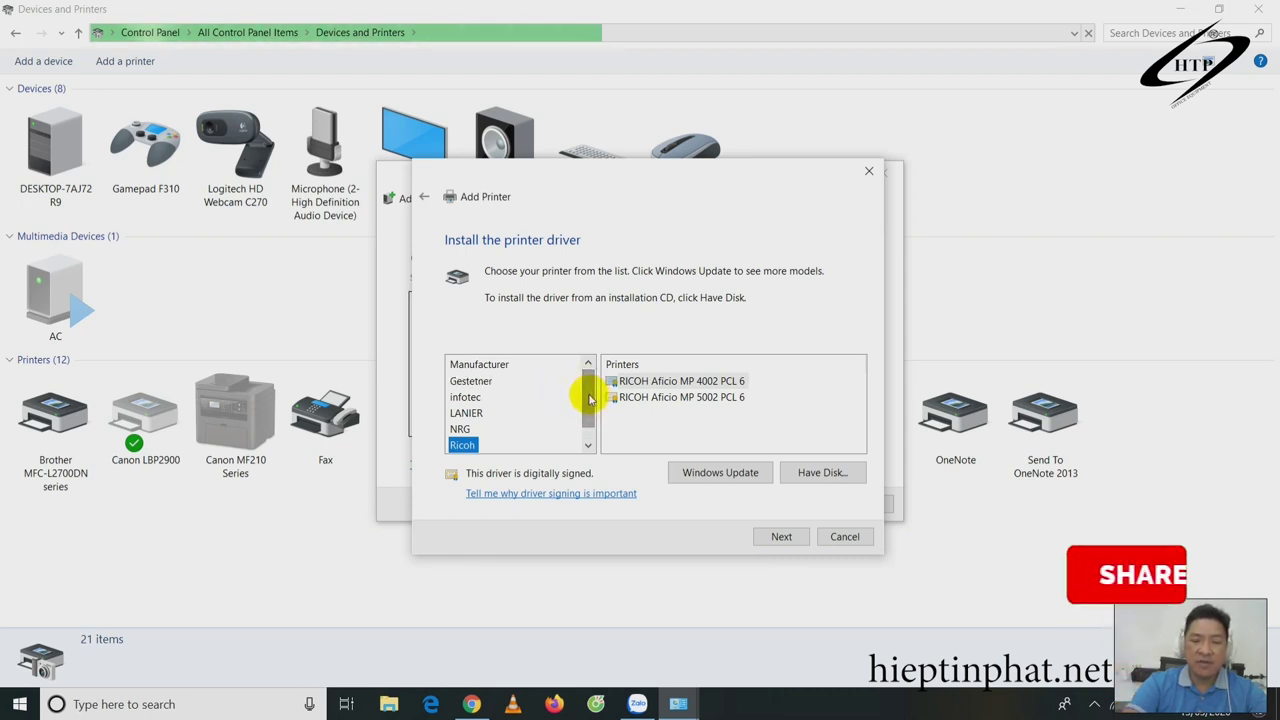
pyautogui.scroll(-1, 592, 428)
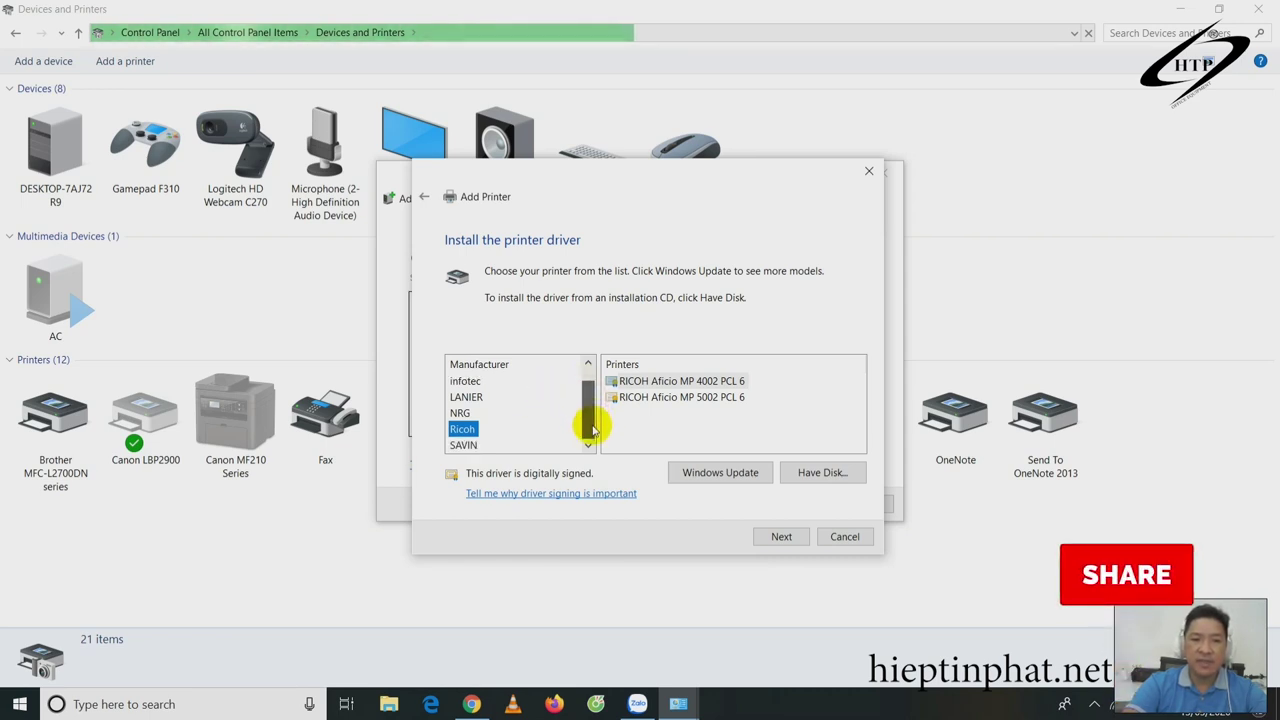
pyautogui.scroll(1, 590, 400)
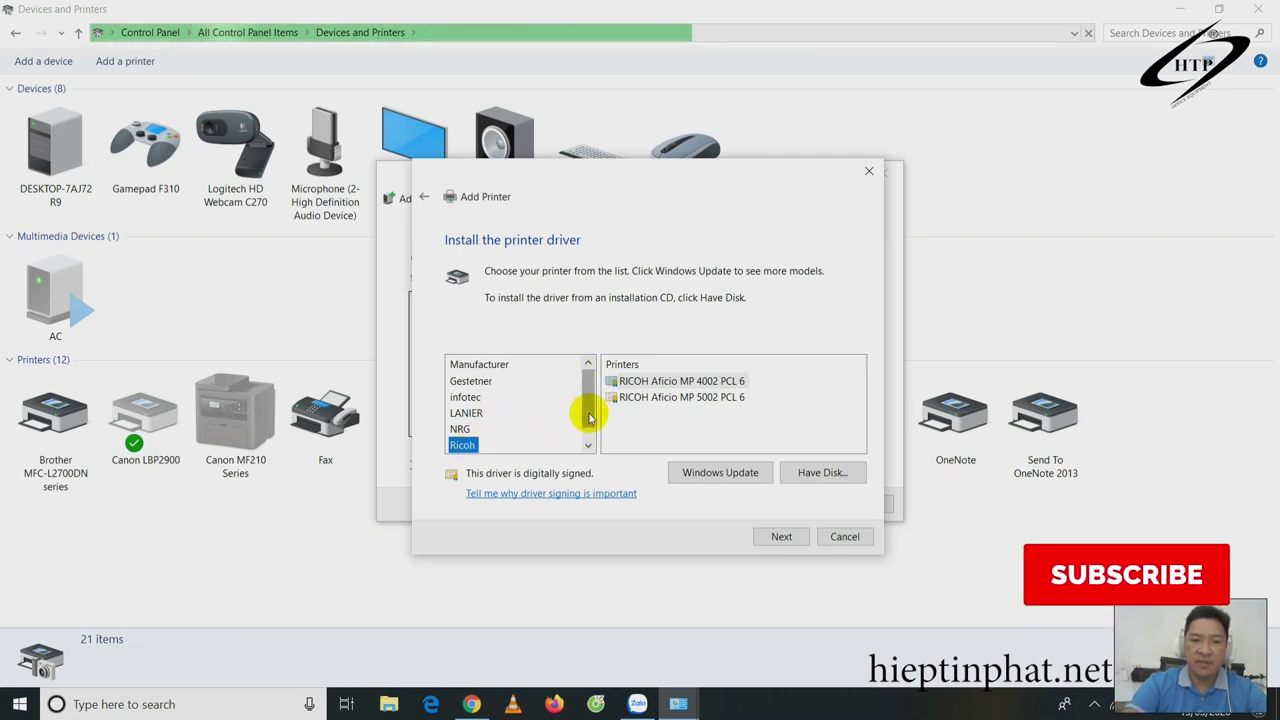
pyautogui.scroll(-1, 588, 422)
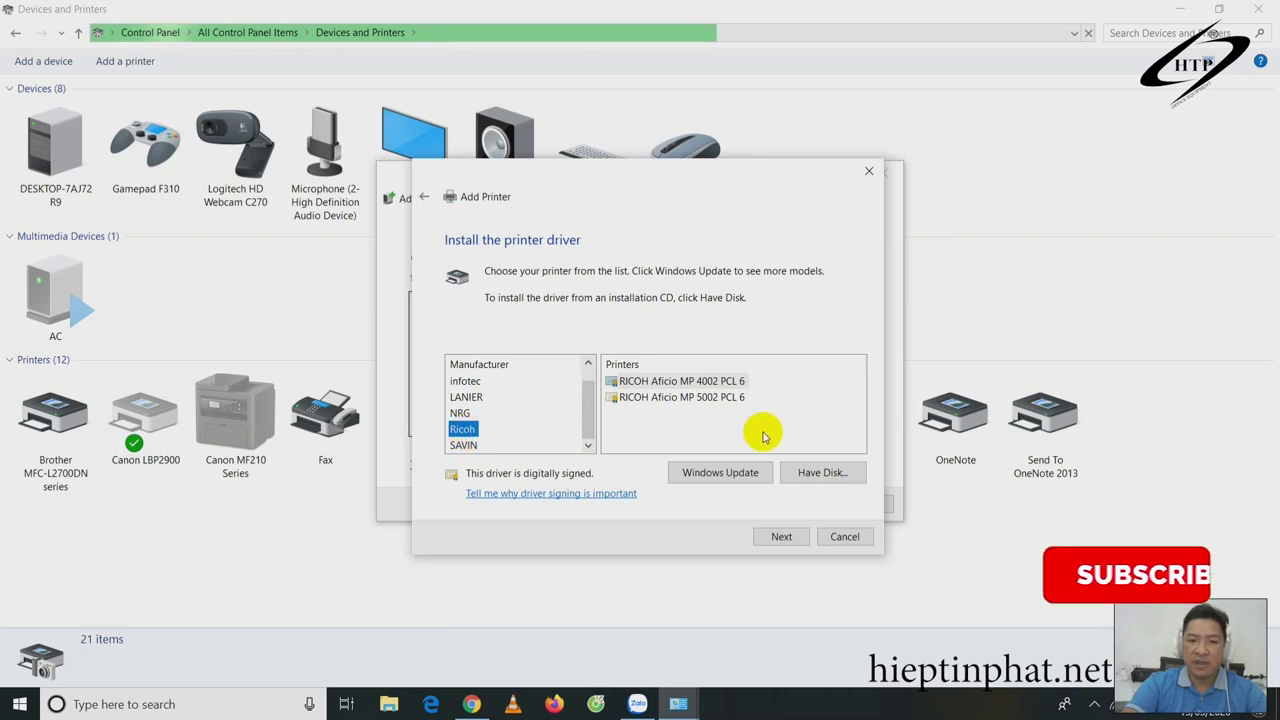
pyautogui.click(686, 400)
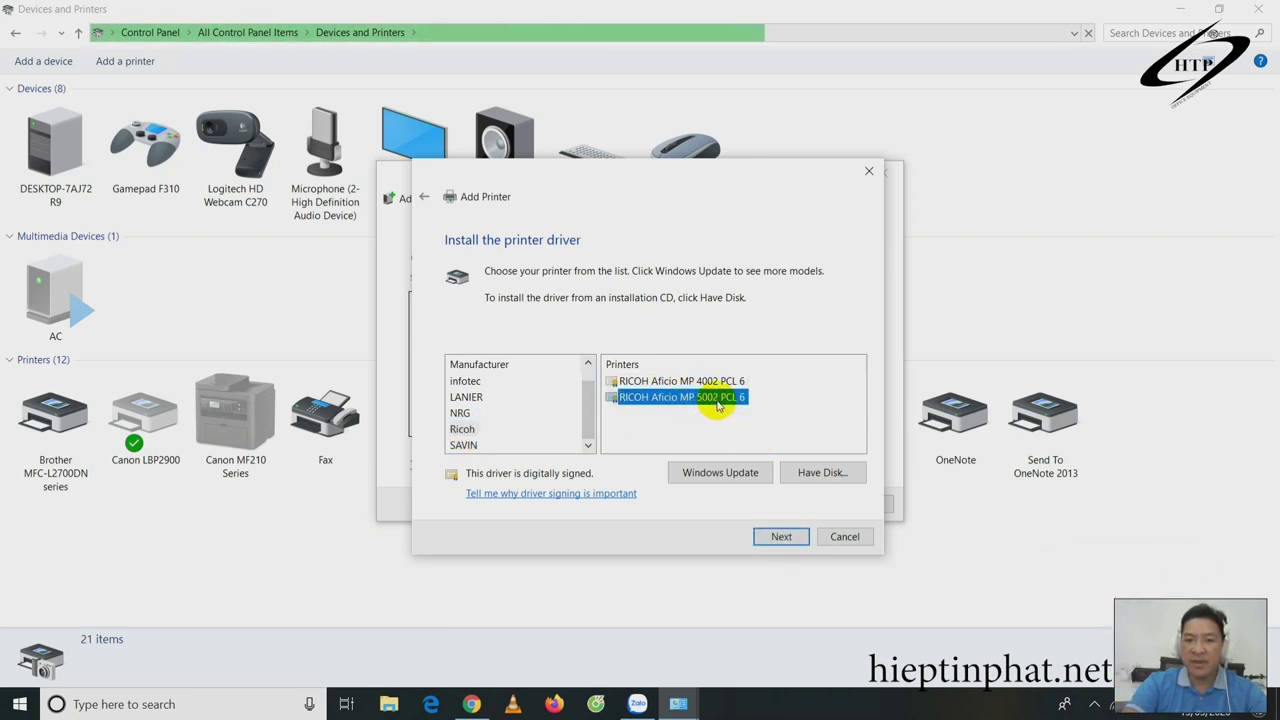
pyautogui.click(781, 537)
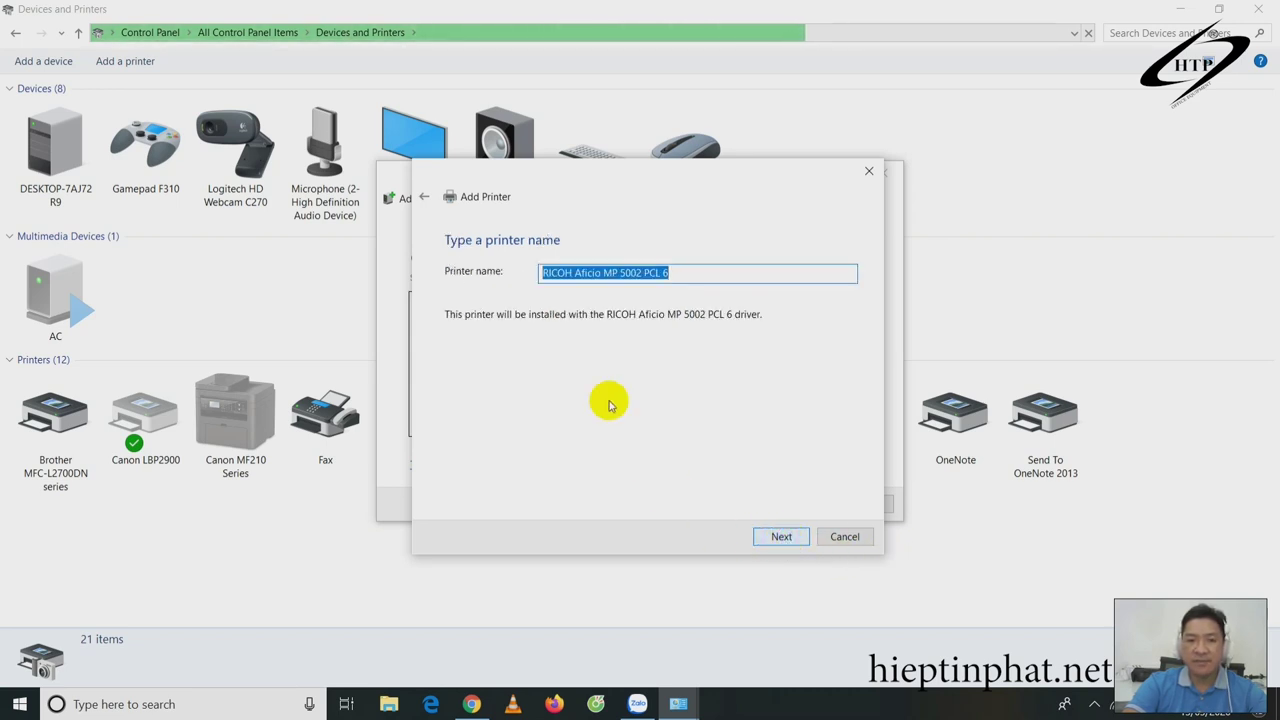
# Step: Install the printer under its suggested name without sharing it, and set it as the default printer
pyautogui.click(781, 537)
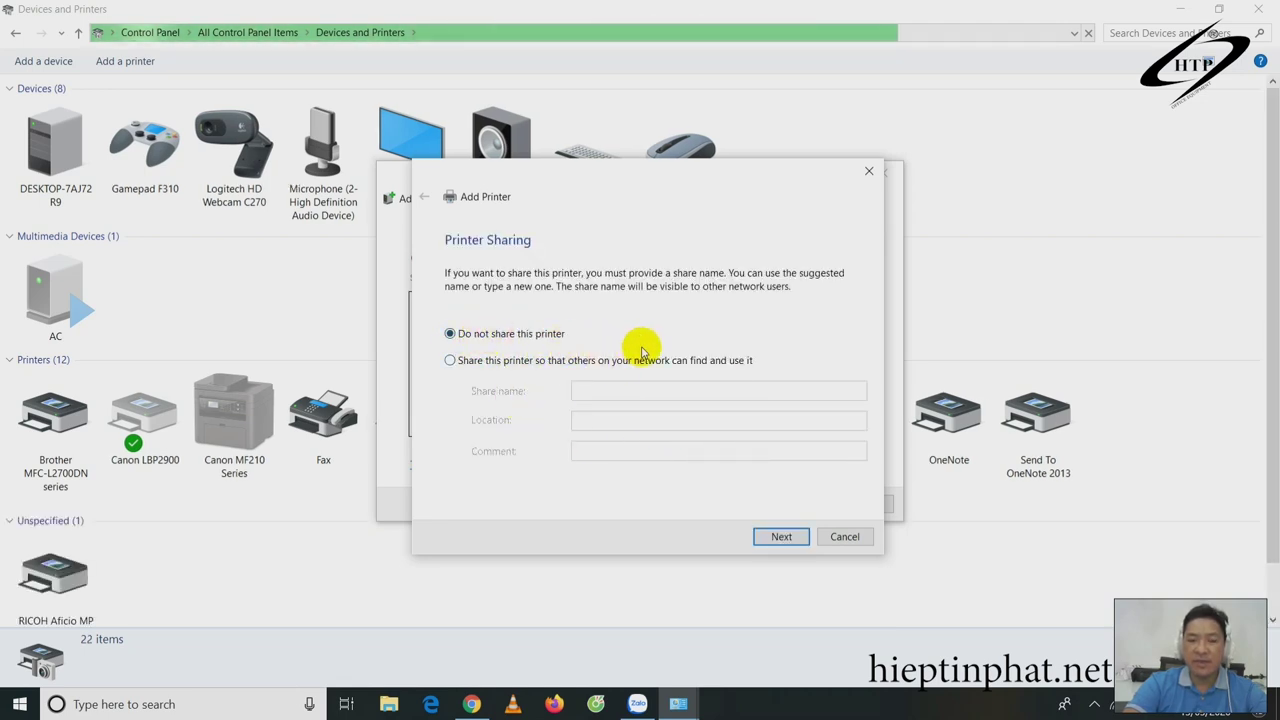
pyautogui.click(783, 537)
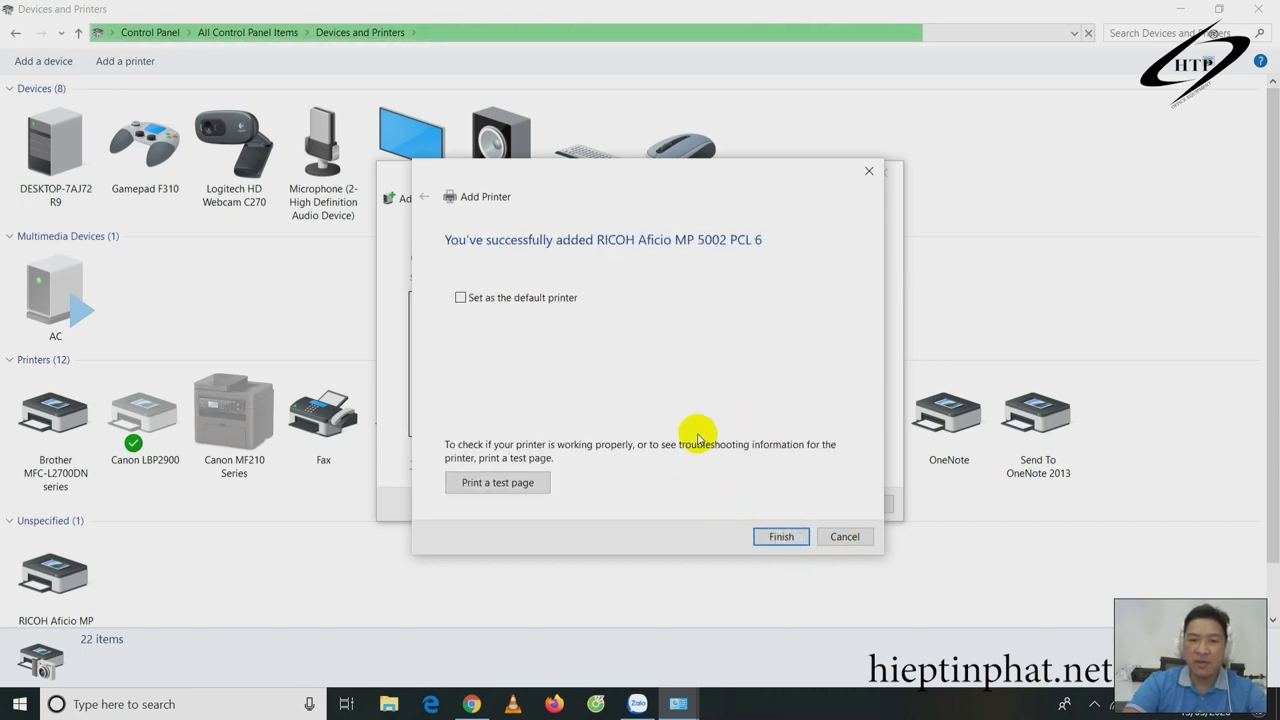
pyautogui.moveTo(720, 171); pyautogui.dragTo(762, 129)
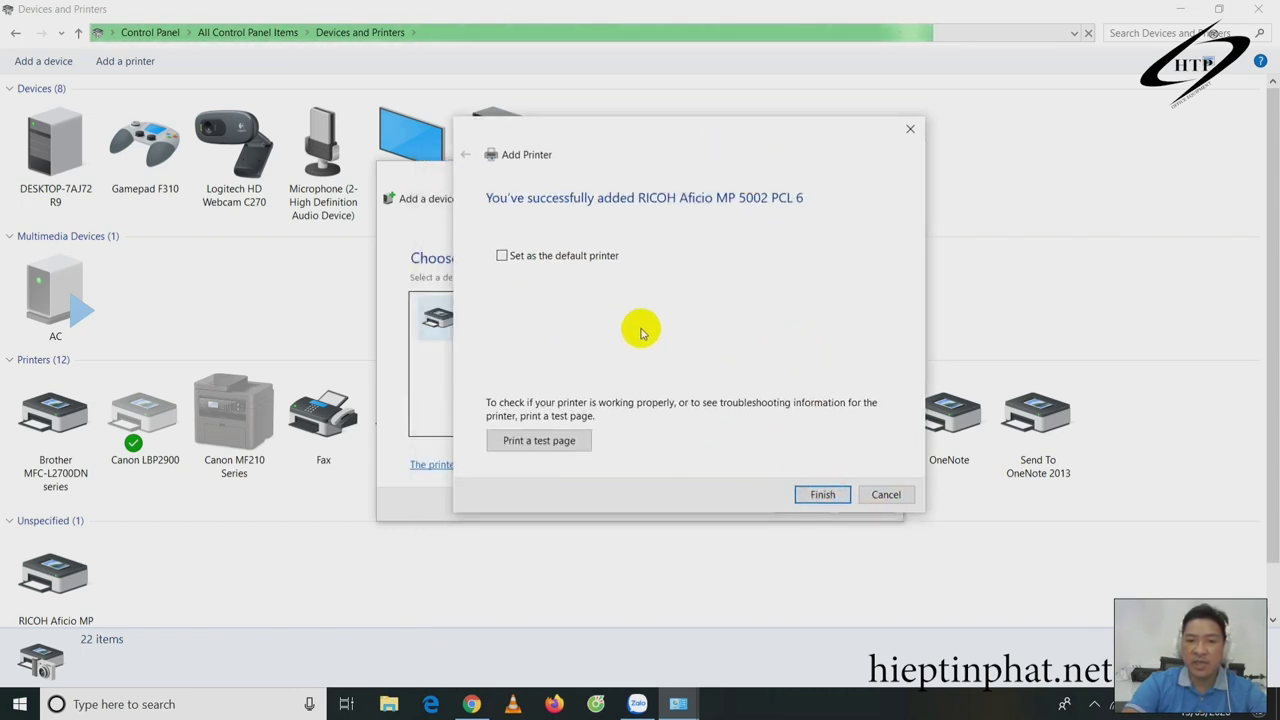
pyautogui.click(502, 256)
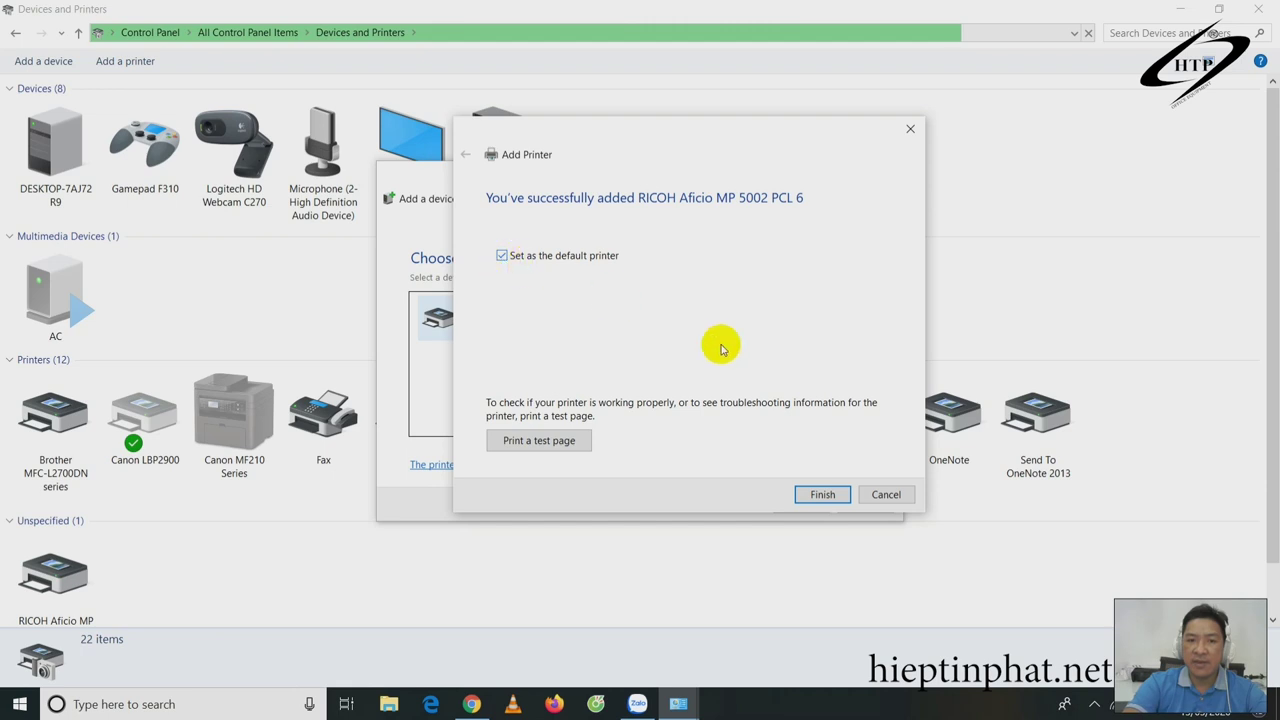
pyautogui.click(822, 495)
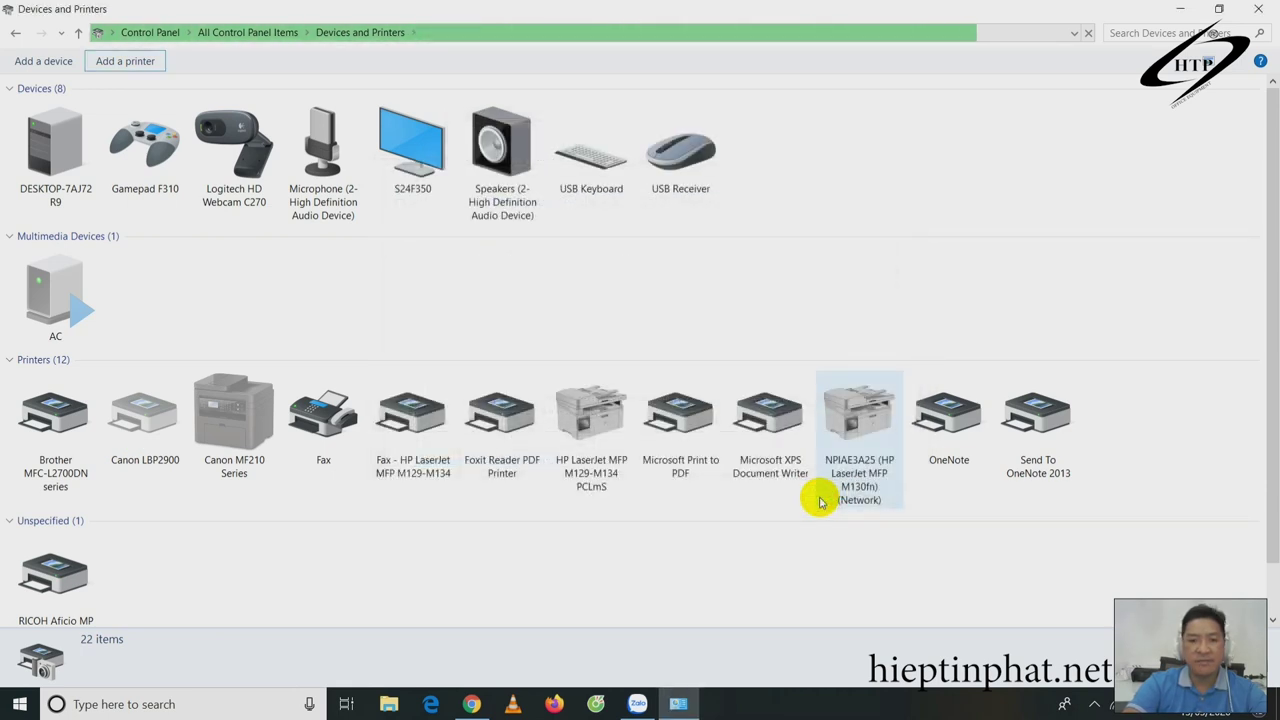
# Step: Open the printer properties of the RICOH Aficio MP 5002 PCL 6
pyautogui.scroll(-1, 678, 535)
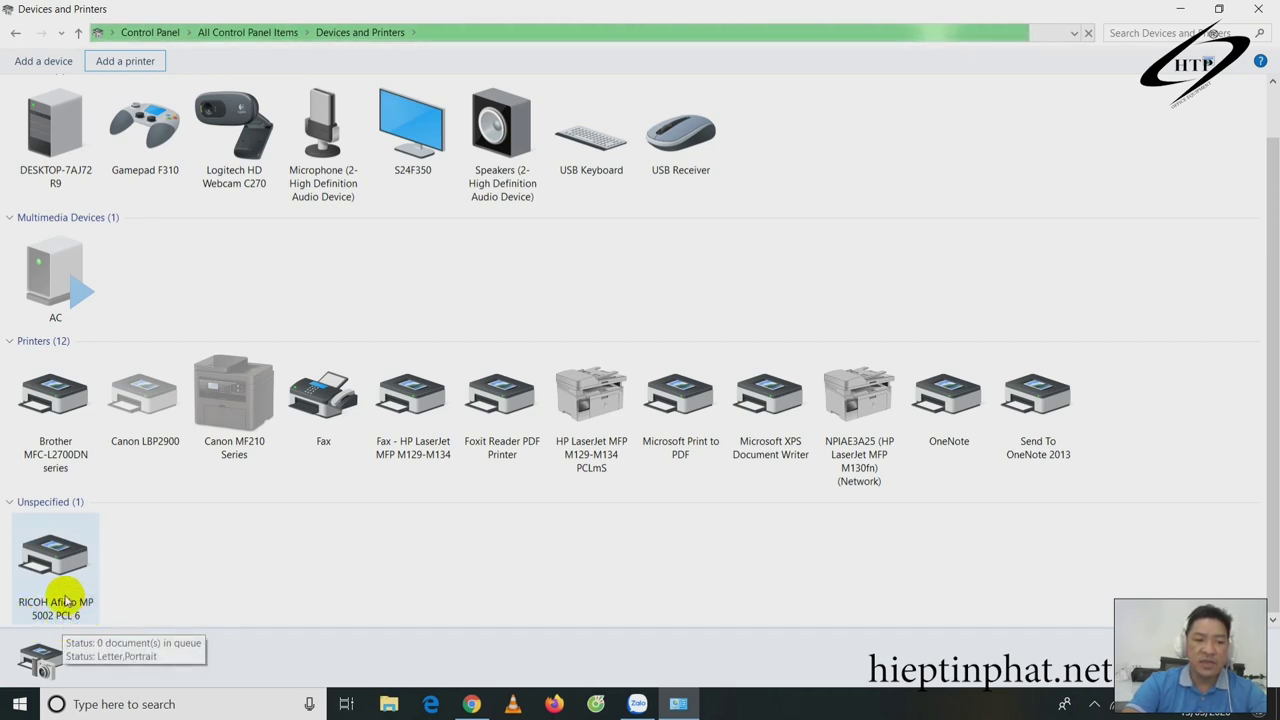
pyautogui.click(160, 573)
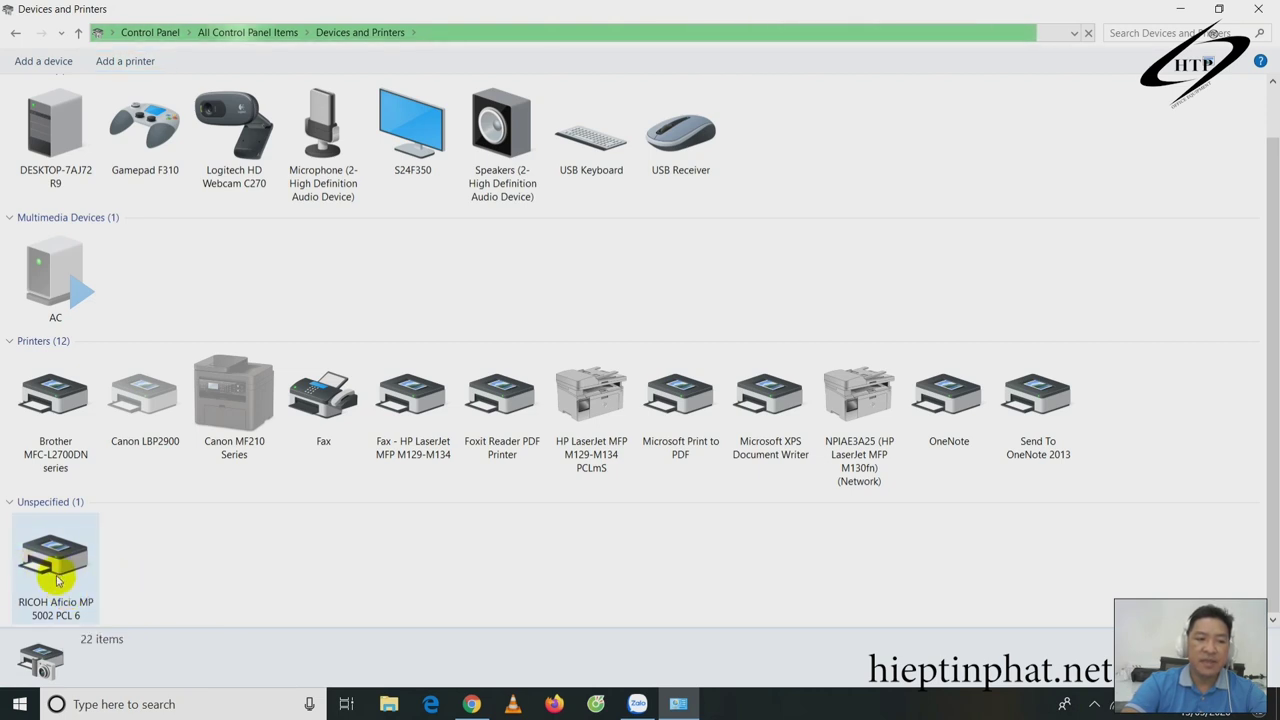
pyautogui.click(234, 592)
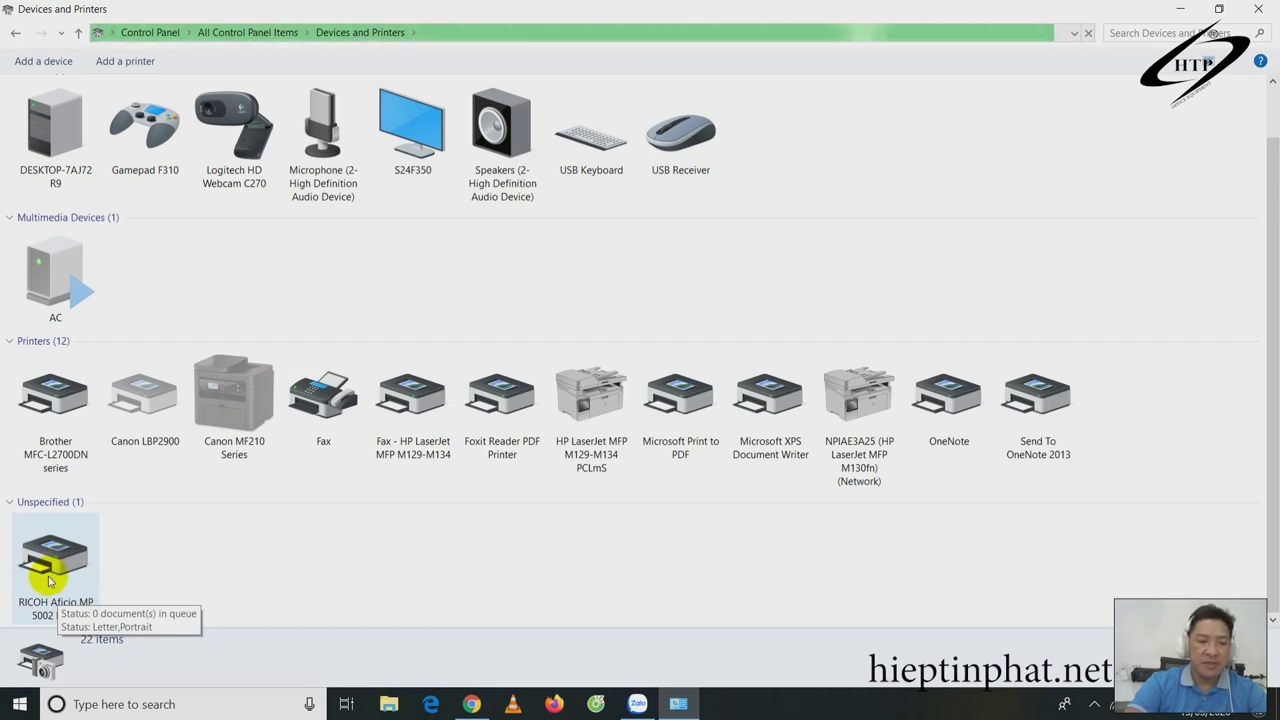
pyautogui.click(64, 586)
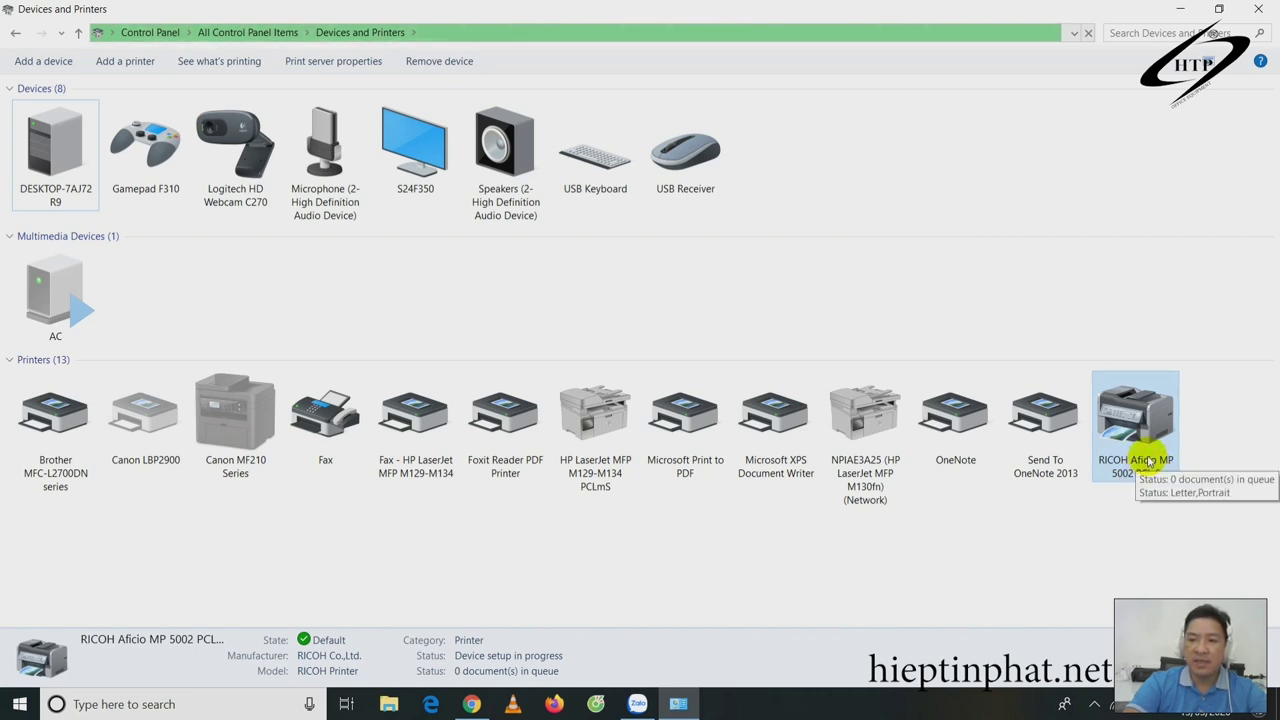
pyautogui.rightClick(1149, 460)
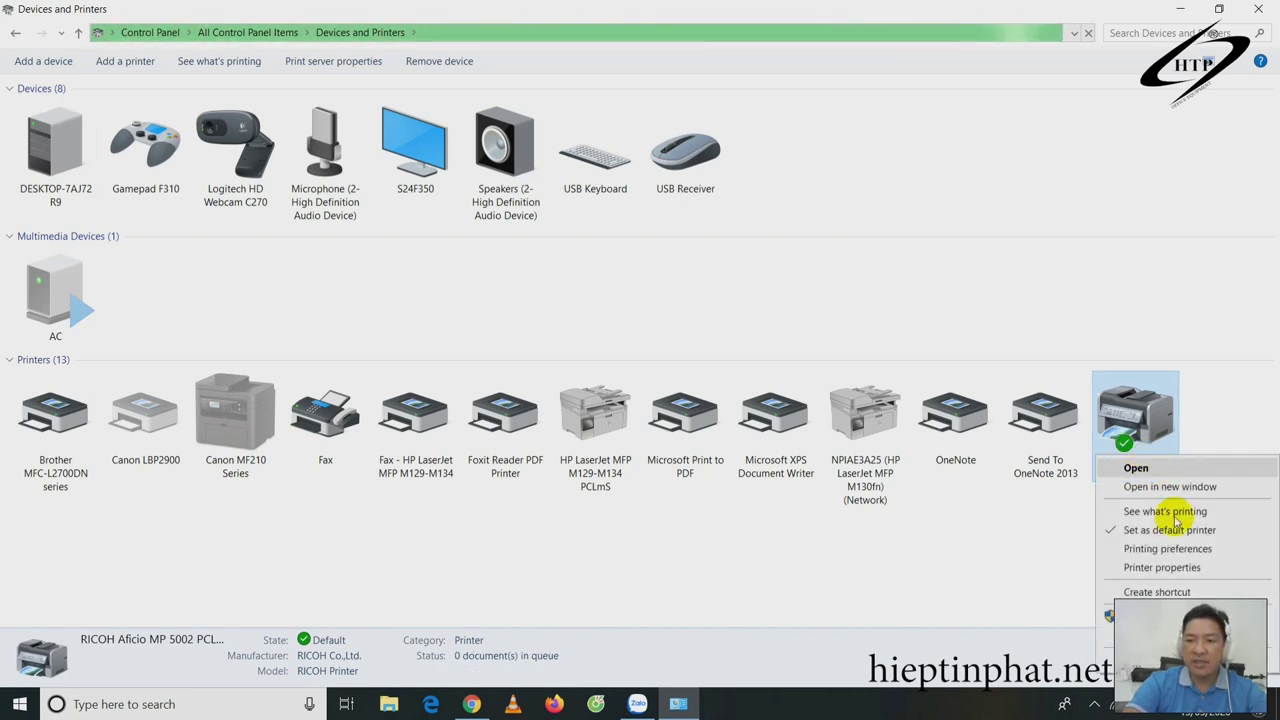
pyautogui.click(1203, 568)
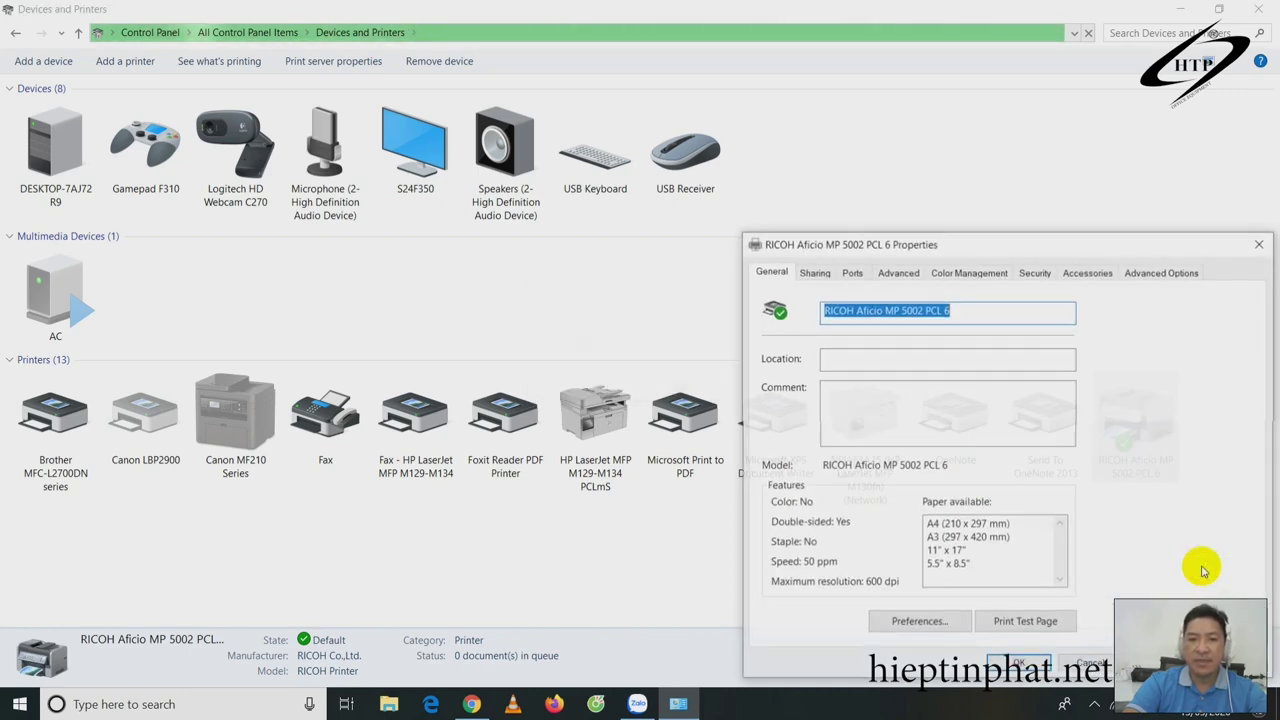
# Step: Set the document size to A4 (210 x 297 mm) in the RICOH Aficio MP 5002 PCL 6 printing preferences and apply it
pyautogui.moveTo(1043, 243); pyautogui.dragTo(566, 107)
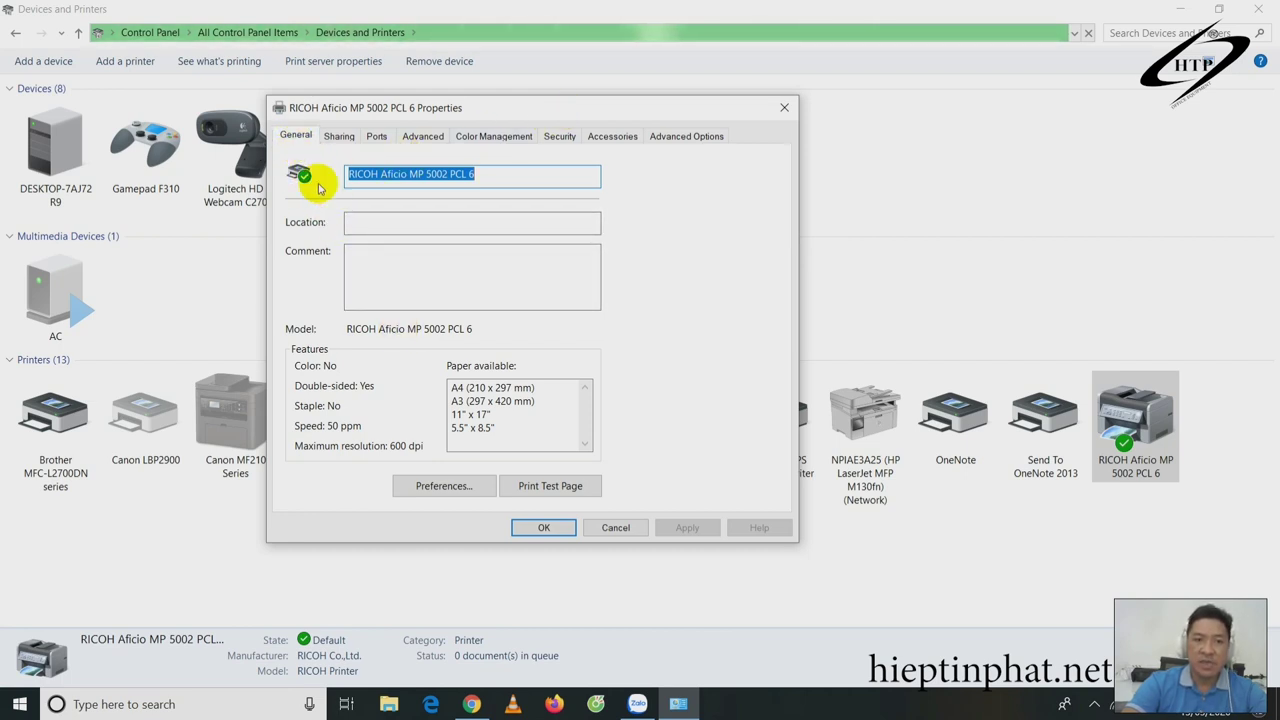
pyautogui.click(445, 486)
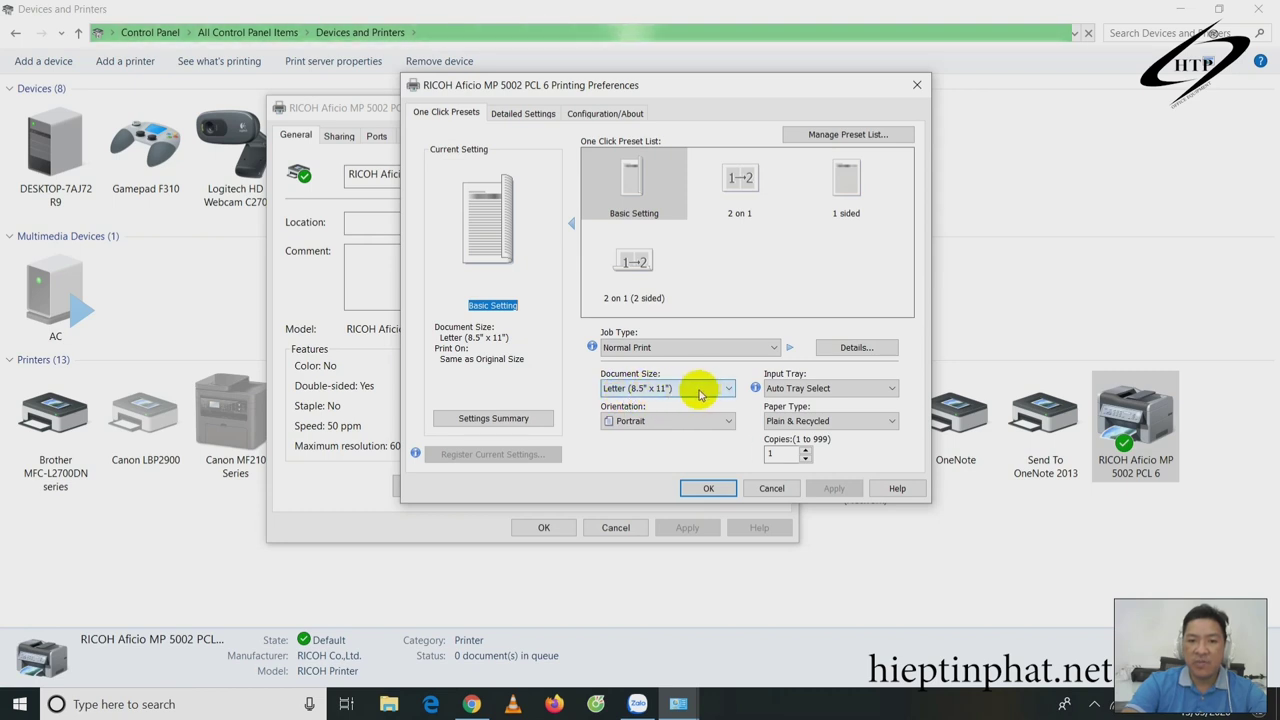
pyautogui.click(651, 390)
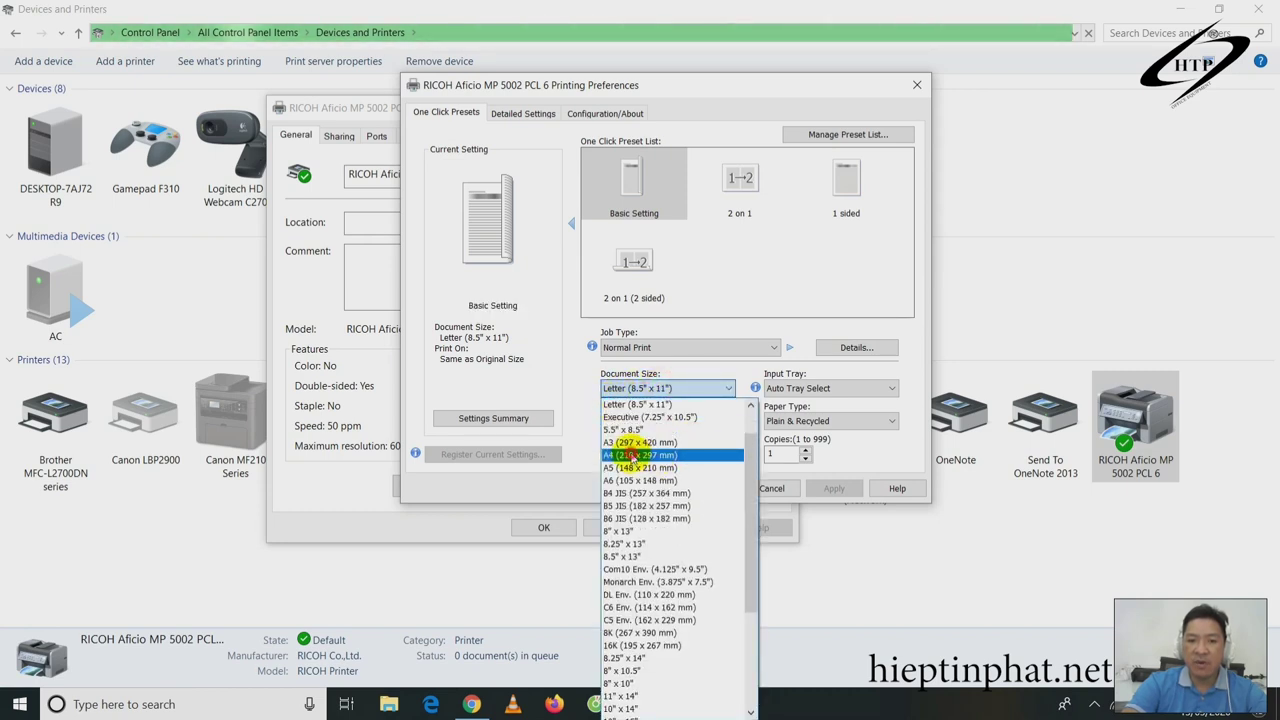
pyautogui.click(634, 456)
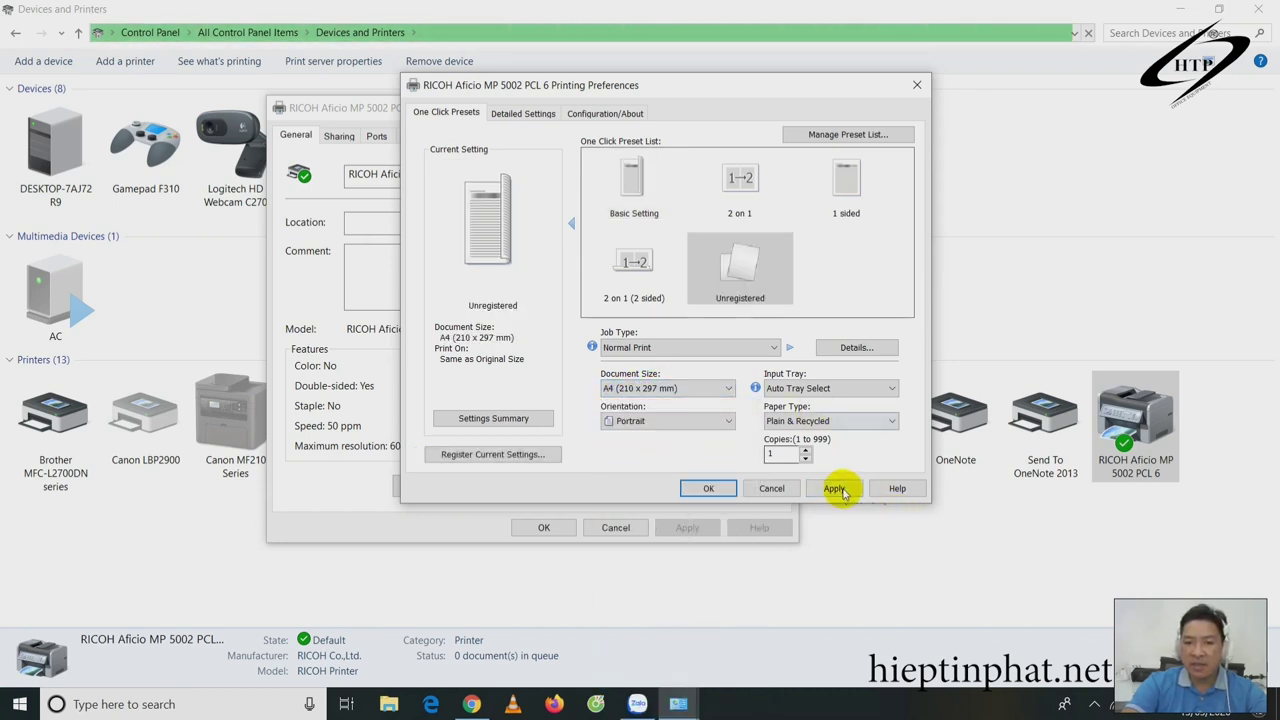
pyautogui.click(838, 490)
pyautogui.click(710, 488)
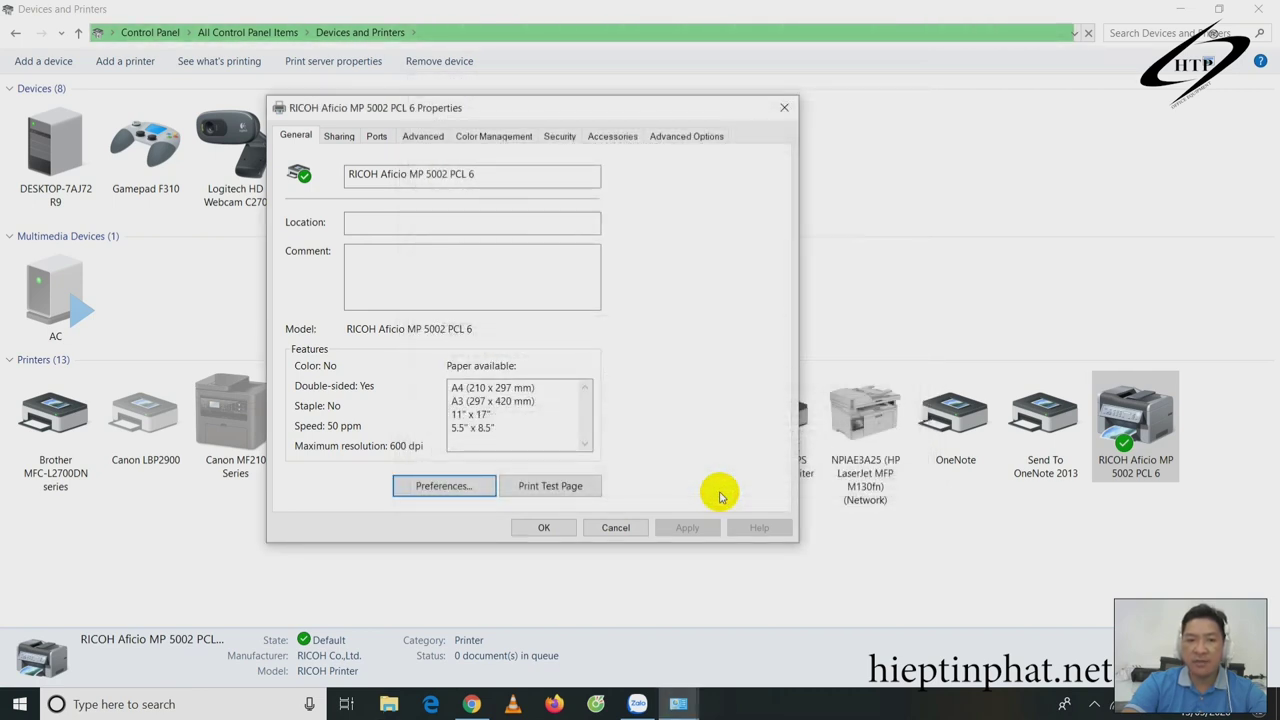
# Step: Set the document size to A4 (210 x 297 mm) in the printer's advanced printing defaults, apply it and close the printer properties
pyautogui.click(425, 138)
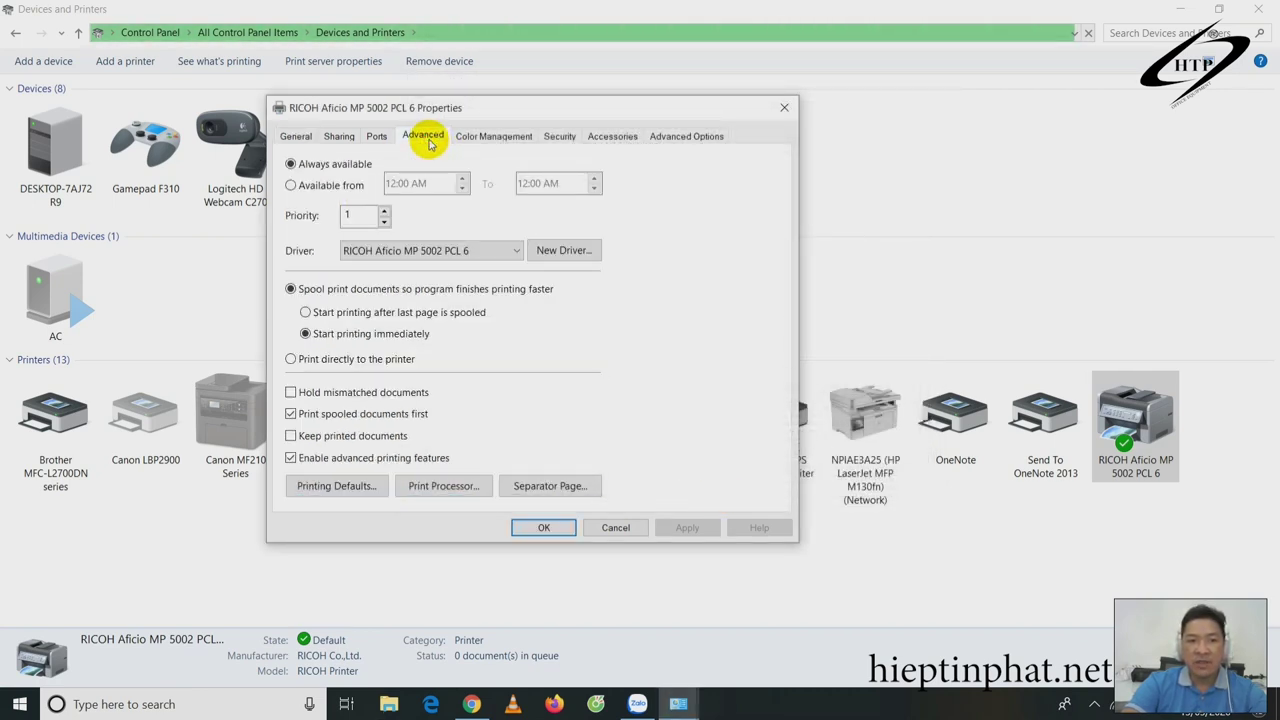
pyautogui.click(336, 486)
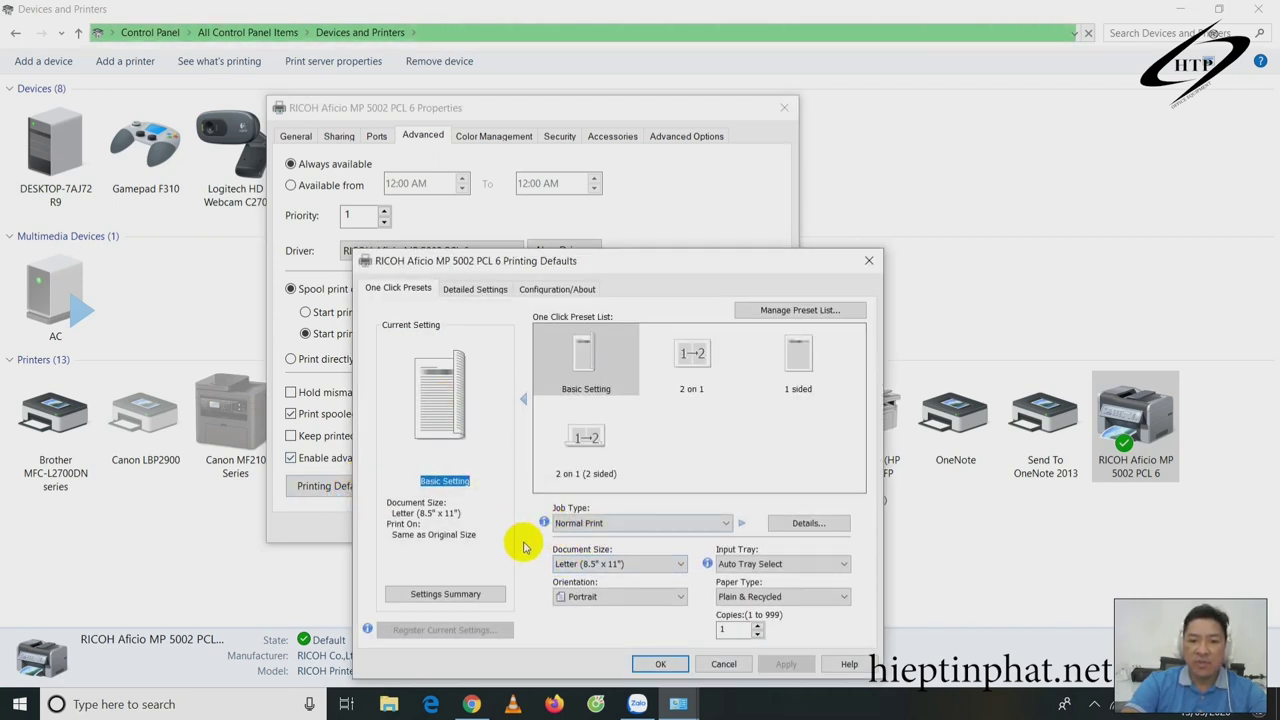
pyautogui.click(630, 565)
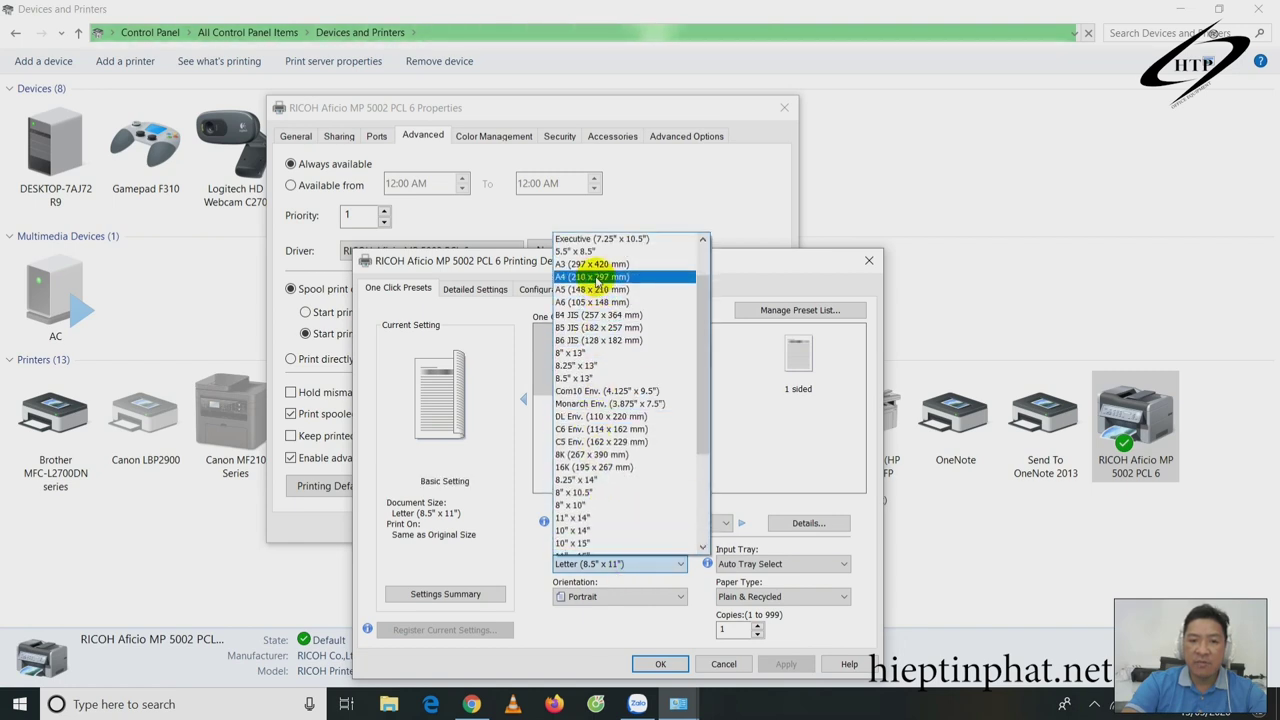
pyautogui.click(597, 277)
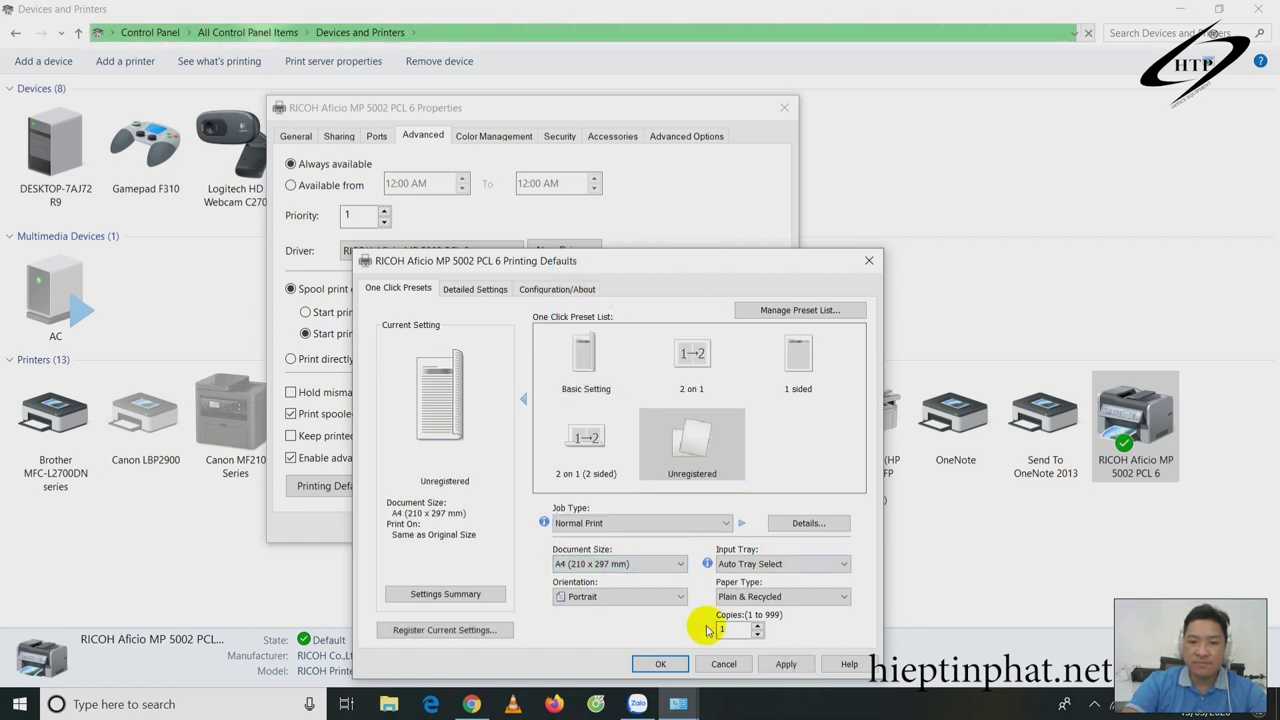
pyautogui.moveTo(730, 273); pyautogui.dragTo(749, 158)
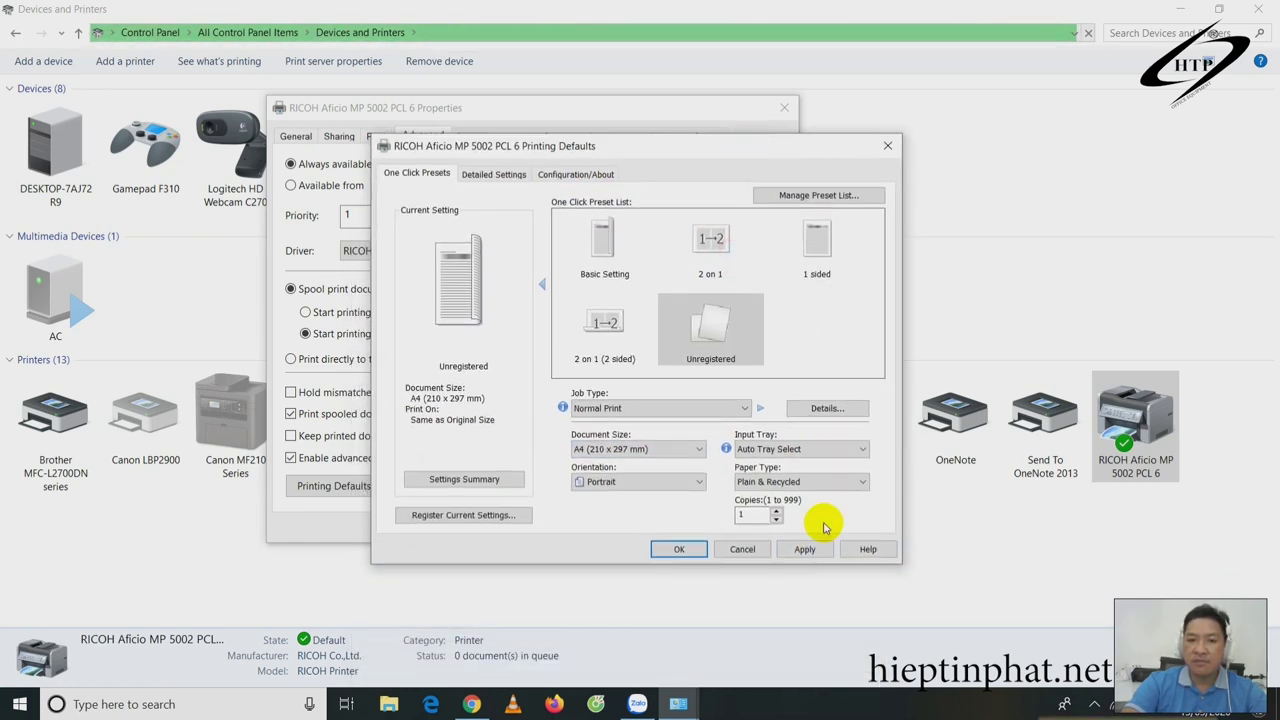
pyautogui.click(805, 549)
pyautogui.click(684, 550)
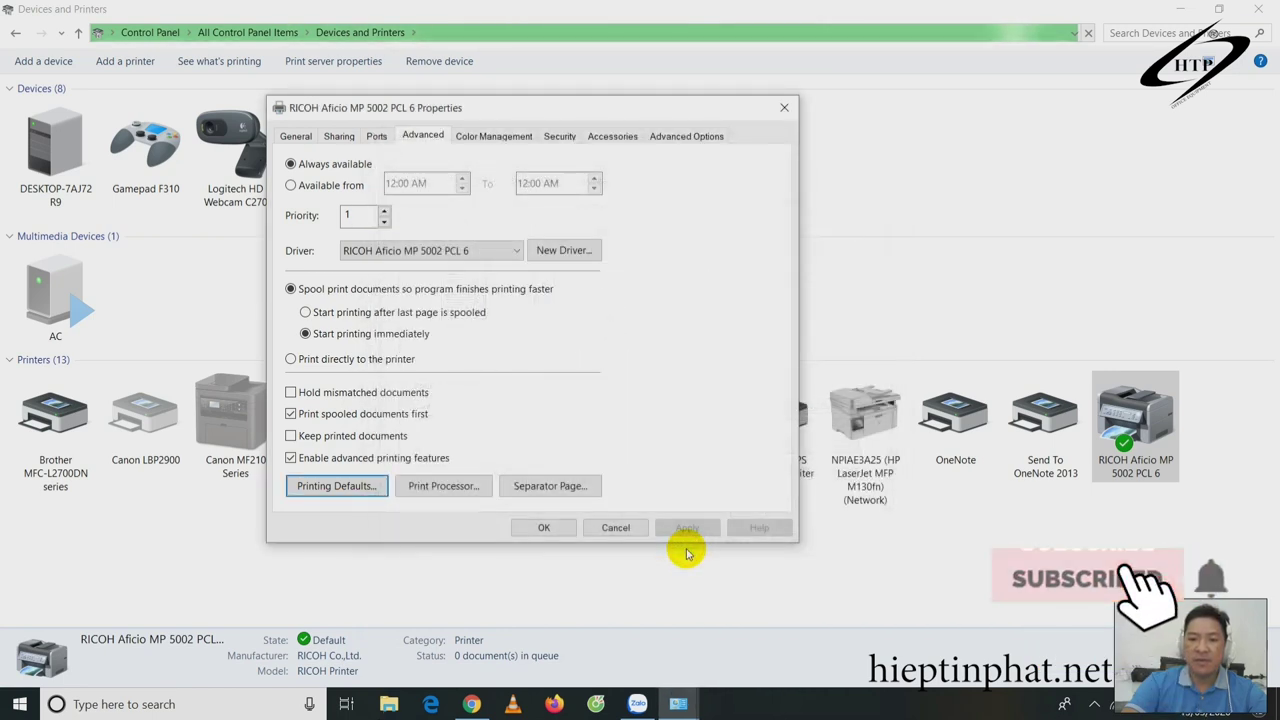
pyautogui.click(546, 528)
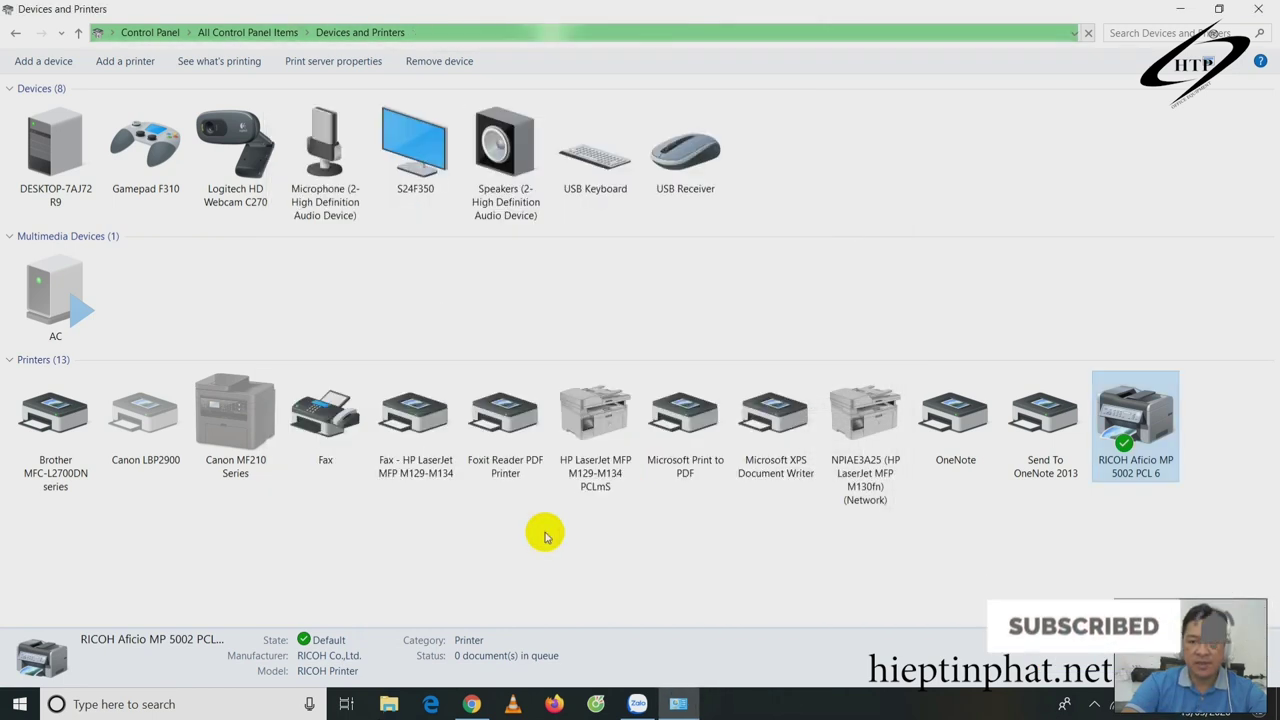
# Step: Open the print queue of the RICOH Aficio MP 5002 PCL 6 and bring up the printer properties from it
pyautogui.click(1130, 478)
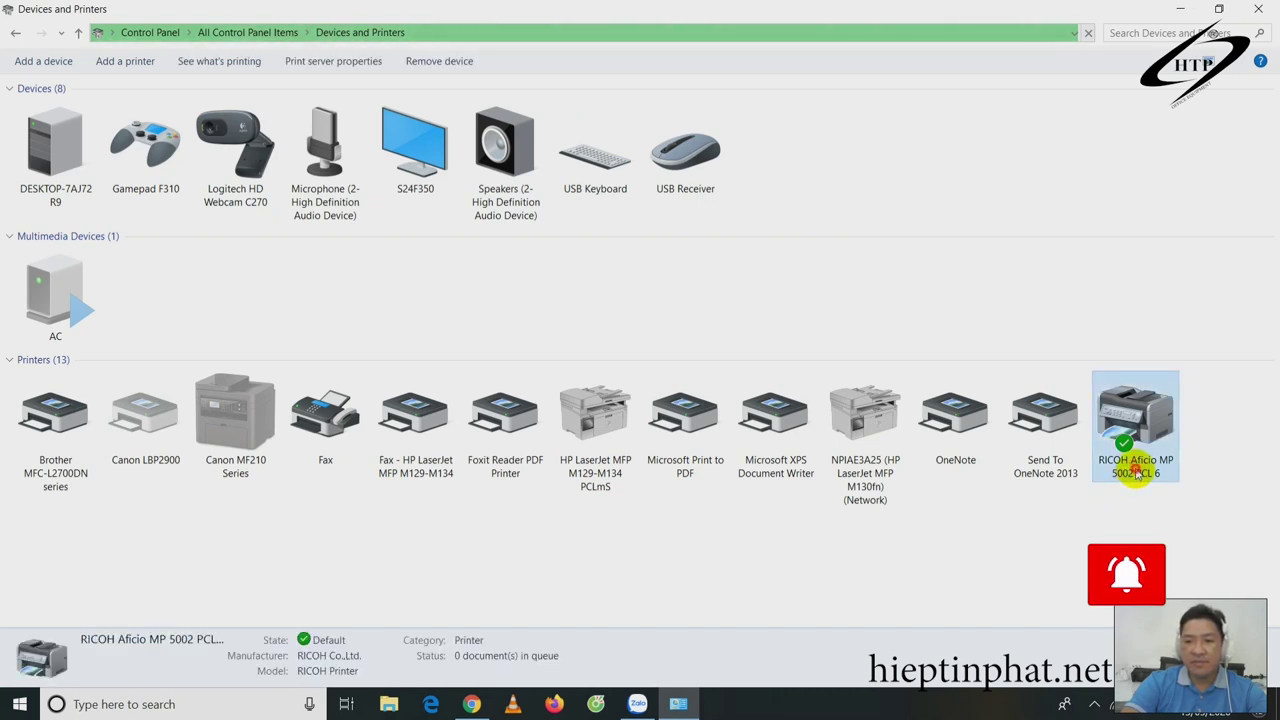
pyautogui.doubleClick(1136, 476)
pyautogui.click(250, 126)
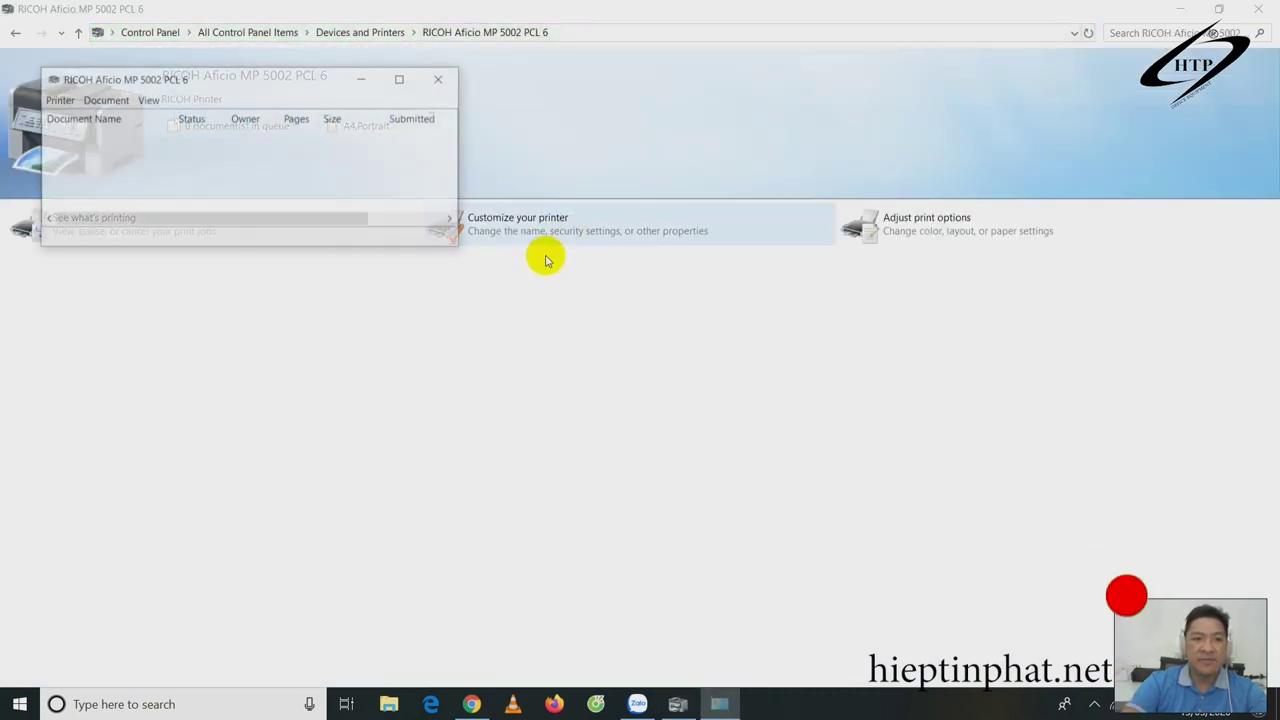
pyautogui.moveTo(360, 71); pyautogui.dragTo(628, 61)
pyautogui.click(326, 90)
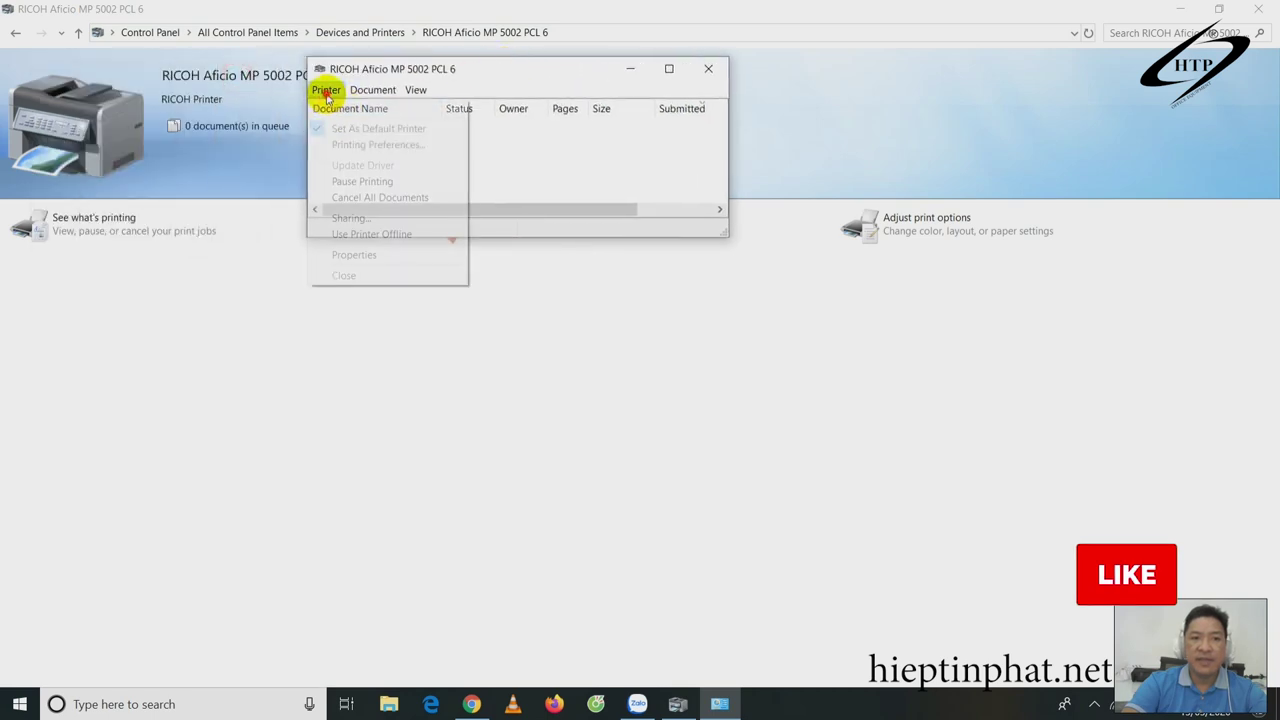
pyautogui.click(368, 253)
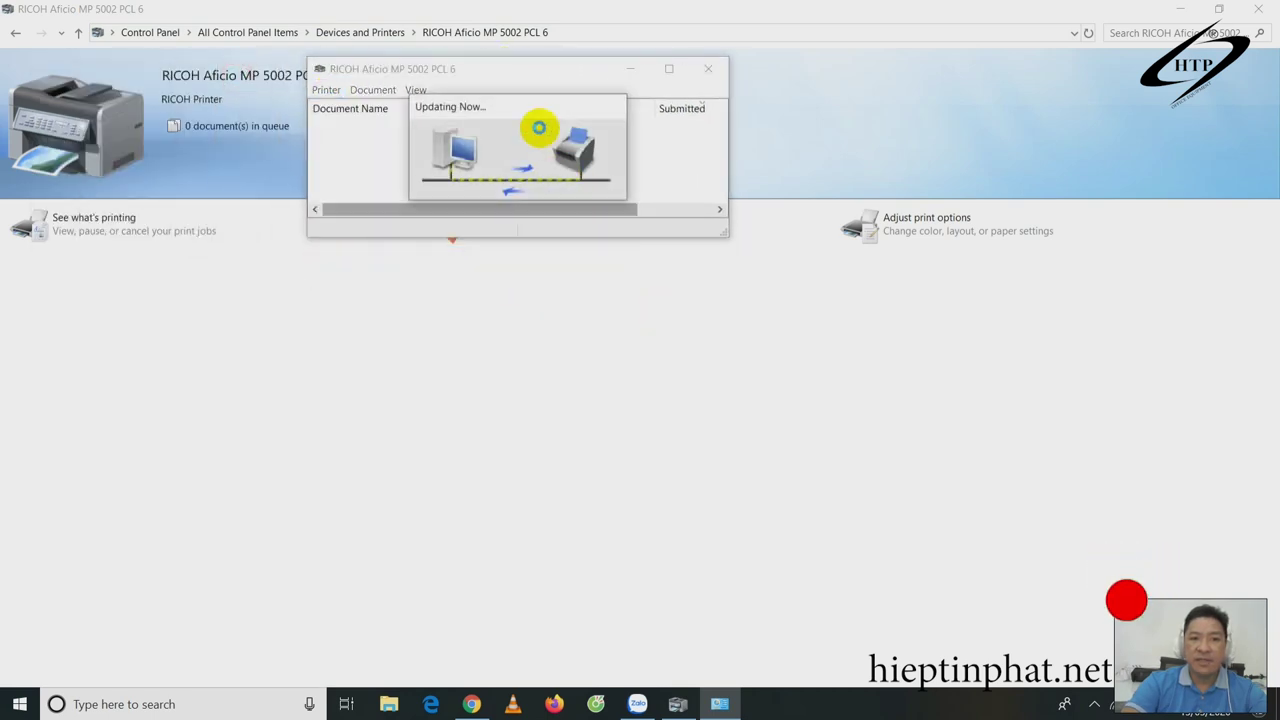
pyautogui.moveTo(694, 245); pyautogui.dragTo(857, 62)
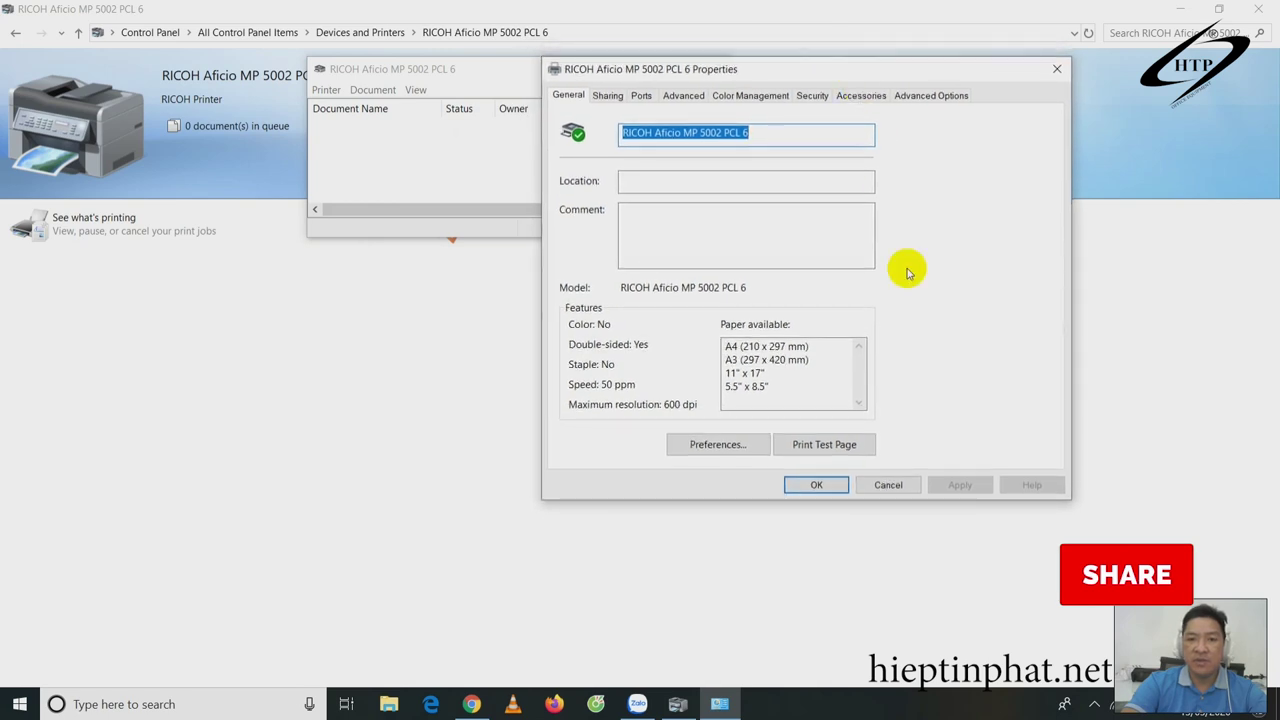
# Step: Print a test page, check the print queue, close it and minimize the printer window
pyautogui.click(828, 444)
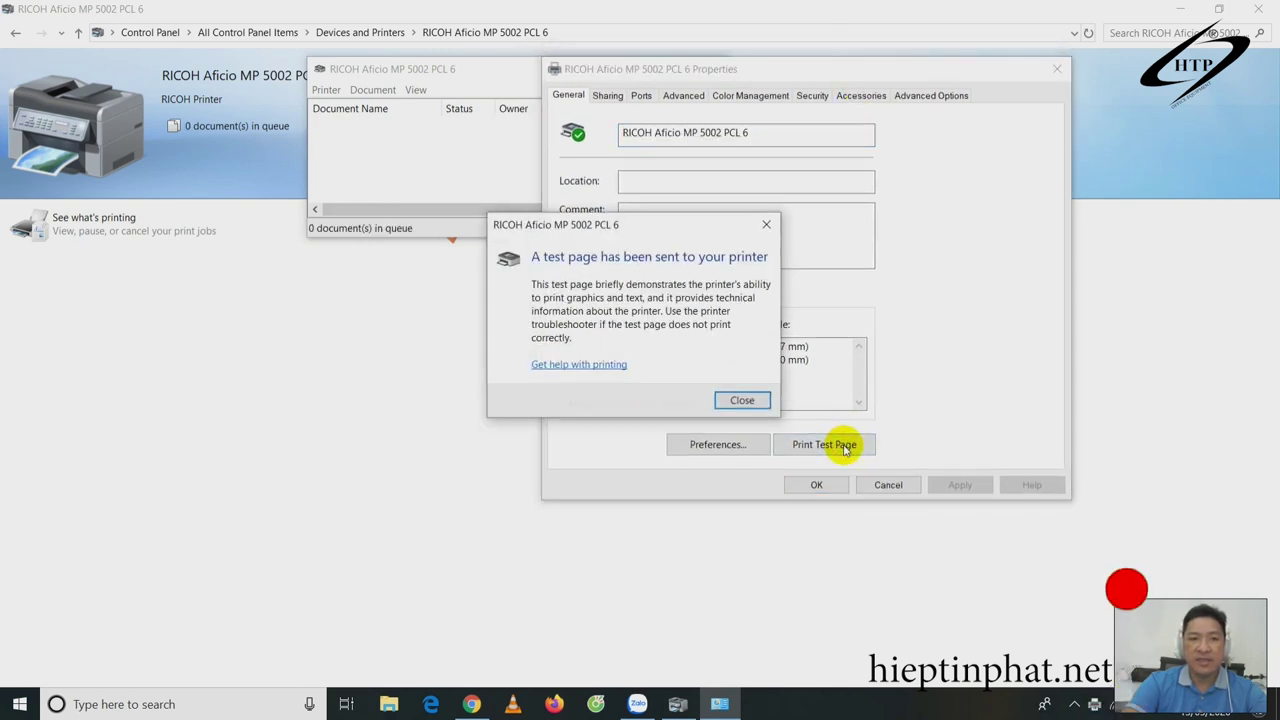
pyautogui.click(740, 400)
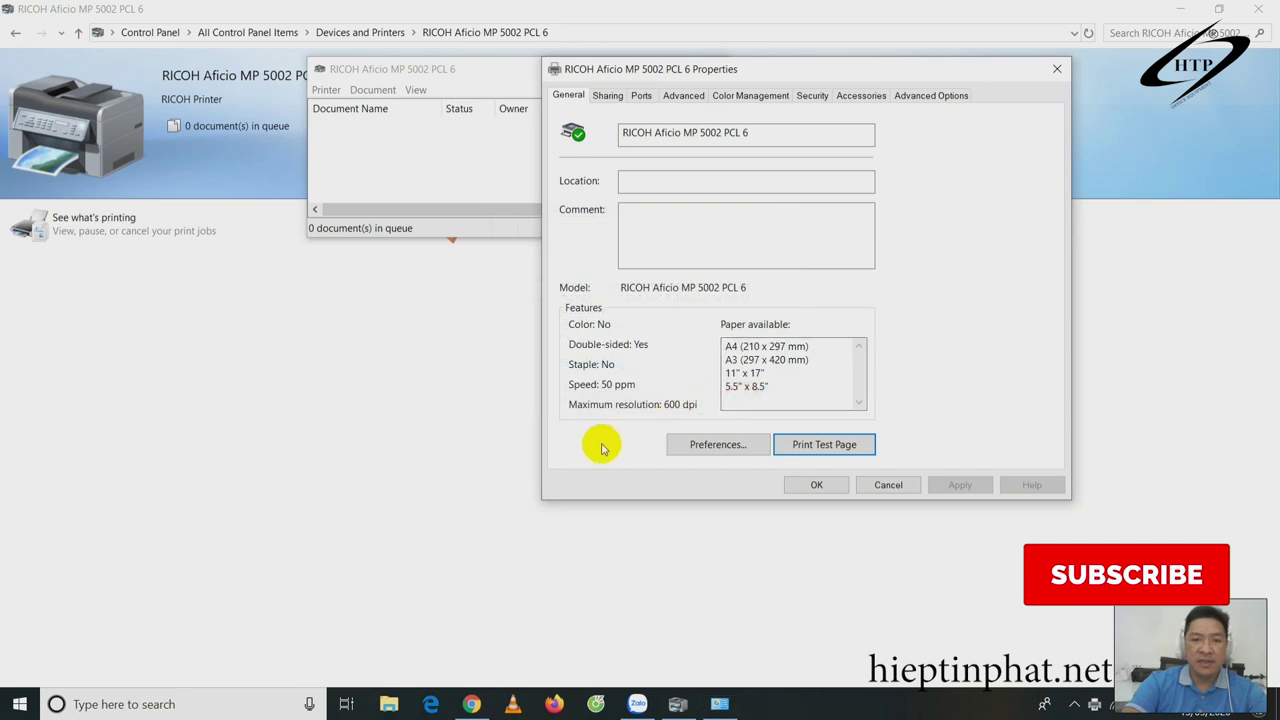
pyautogui.click(428, 177)
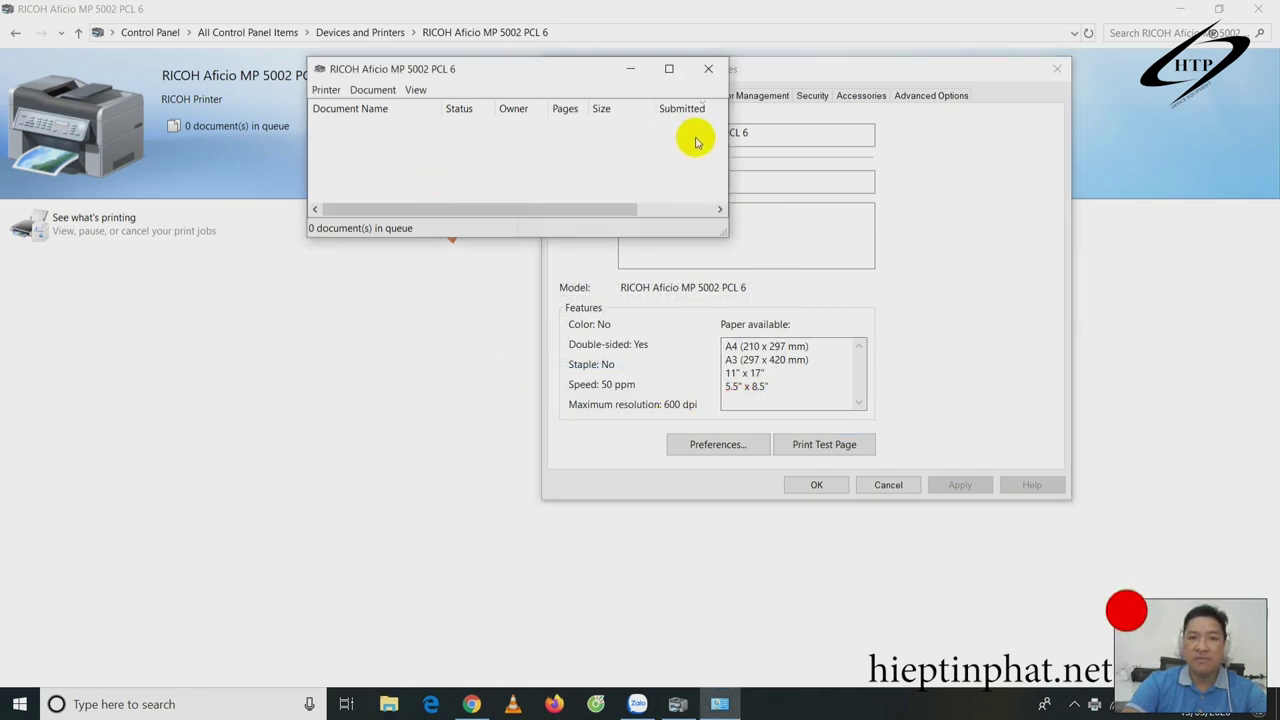
pyautogui.click(710, 72)
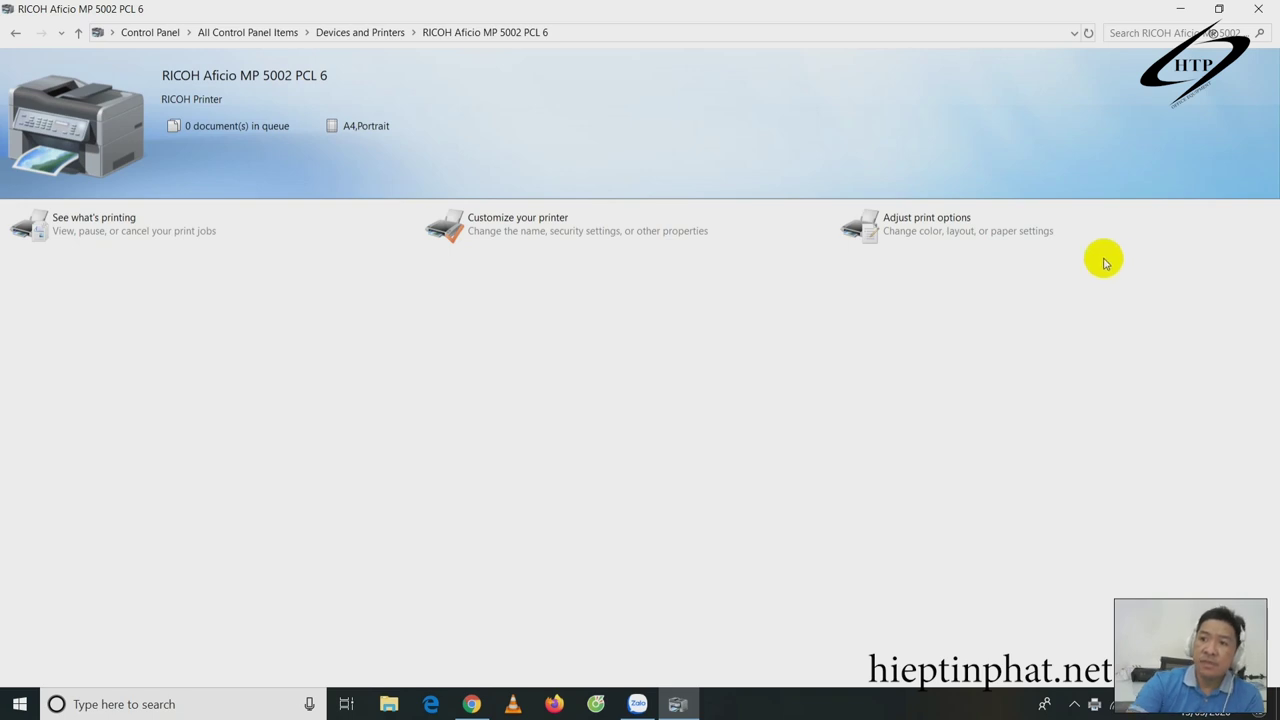
pyautogui.click(1177, 9)
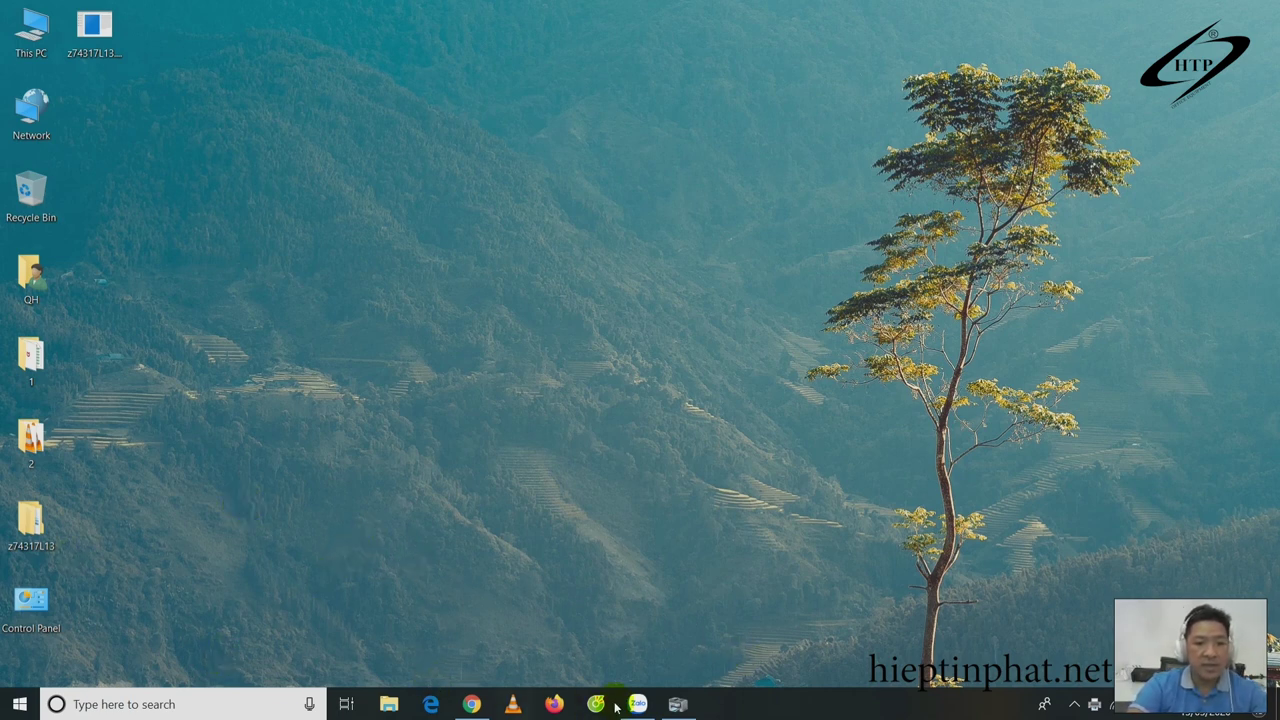
# Step: Switch to Chrome and open the article "Man Utd đại thắng LASK" in the Thể thao section of VnExpress
pyautogui.click(471, 704)
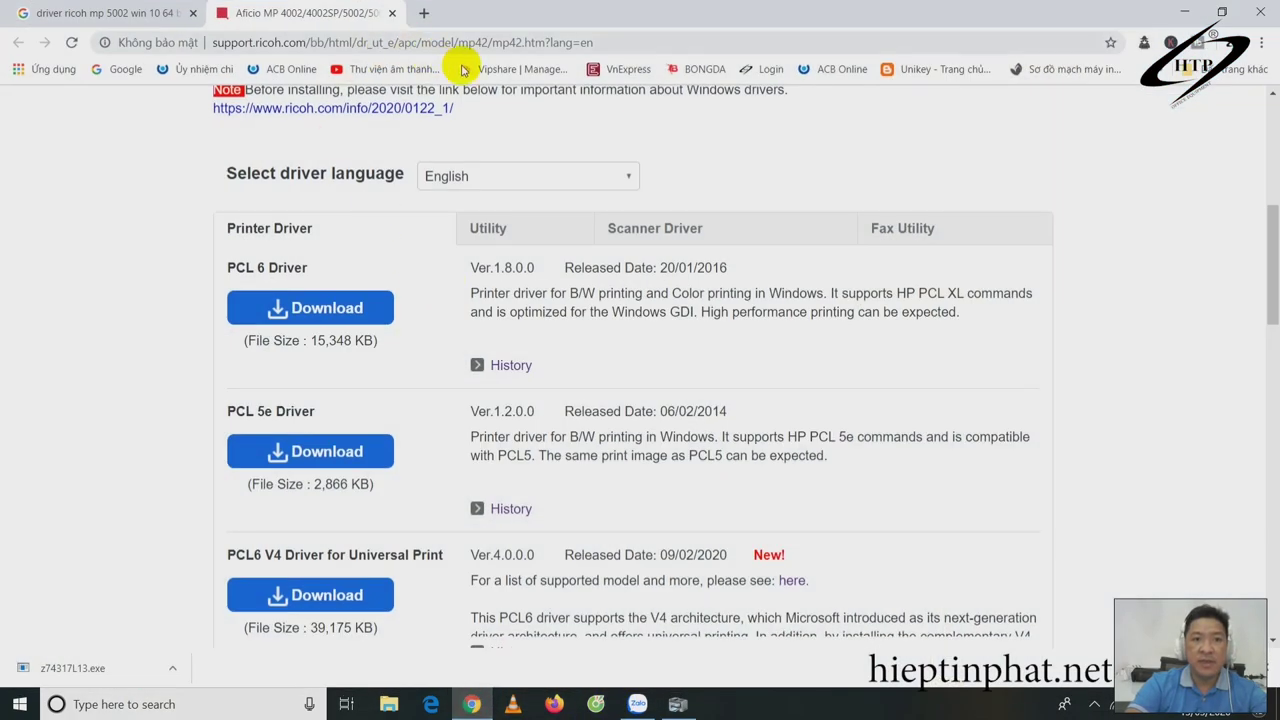
pyautogui.click(630, 69)
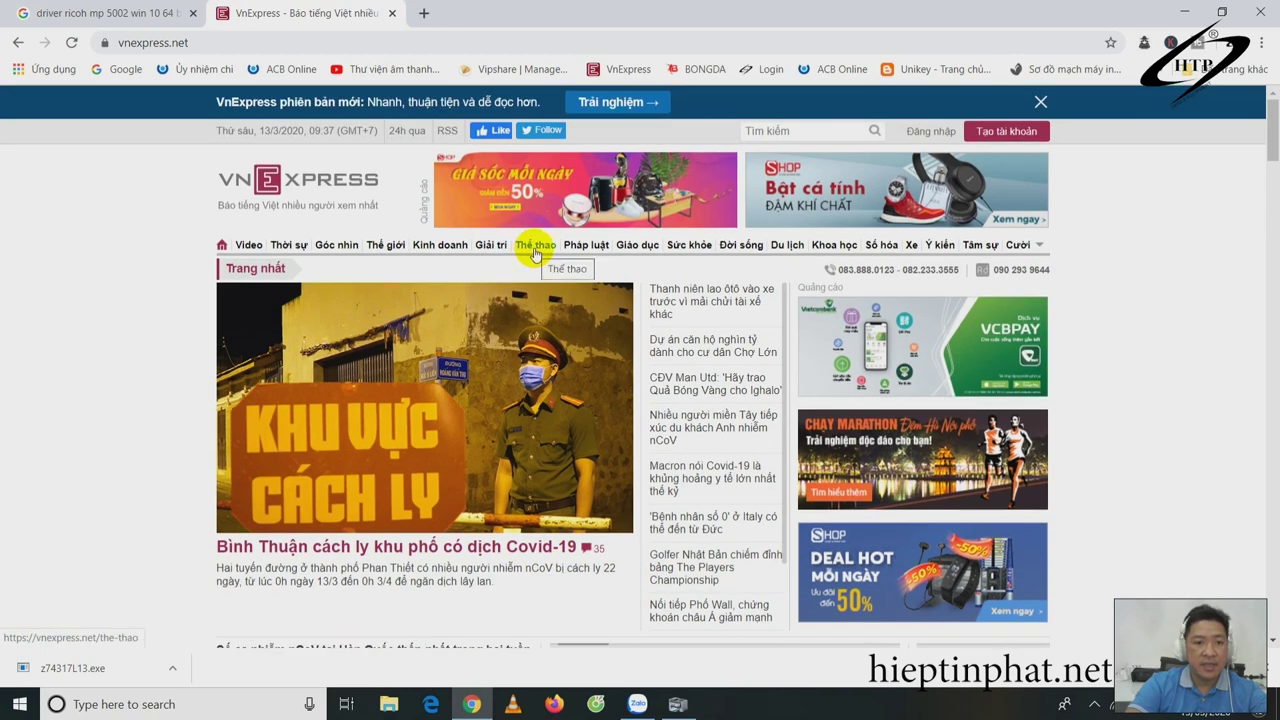
pyautogui.click(535, 249)
pyautogui.scroll(-1, 486, 500)
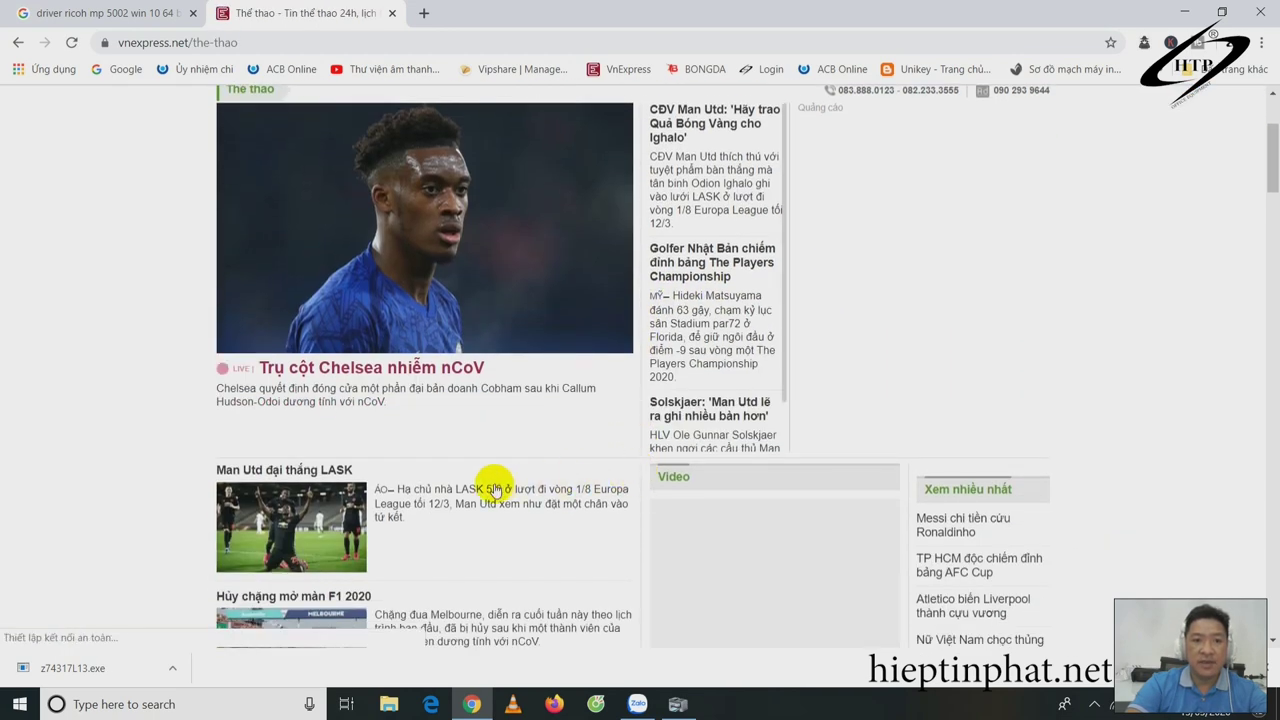
pyautogui.click(311, 471)
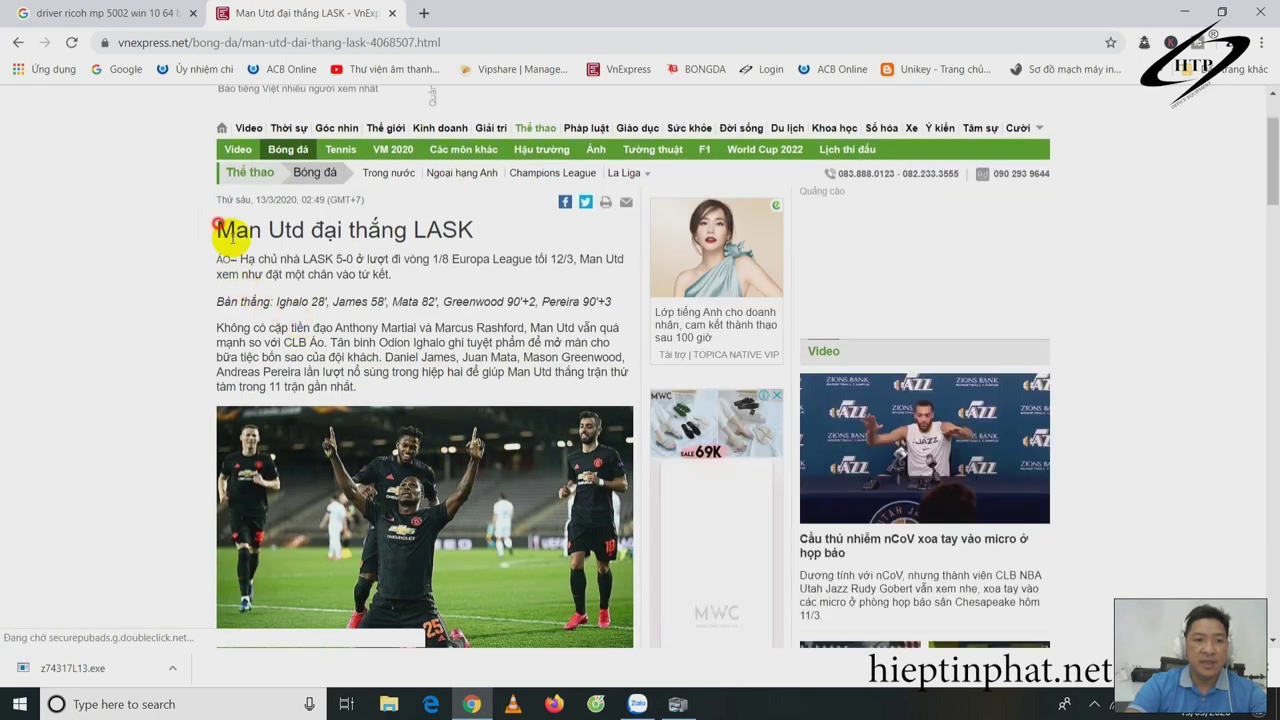
pyautogui.moveTo(231, 236); pyautogui.dragTo(590, 440)
pyautogui.click(388, 466)
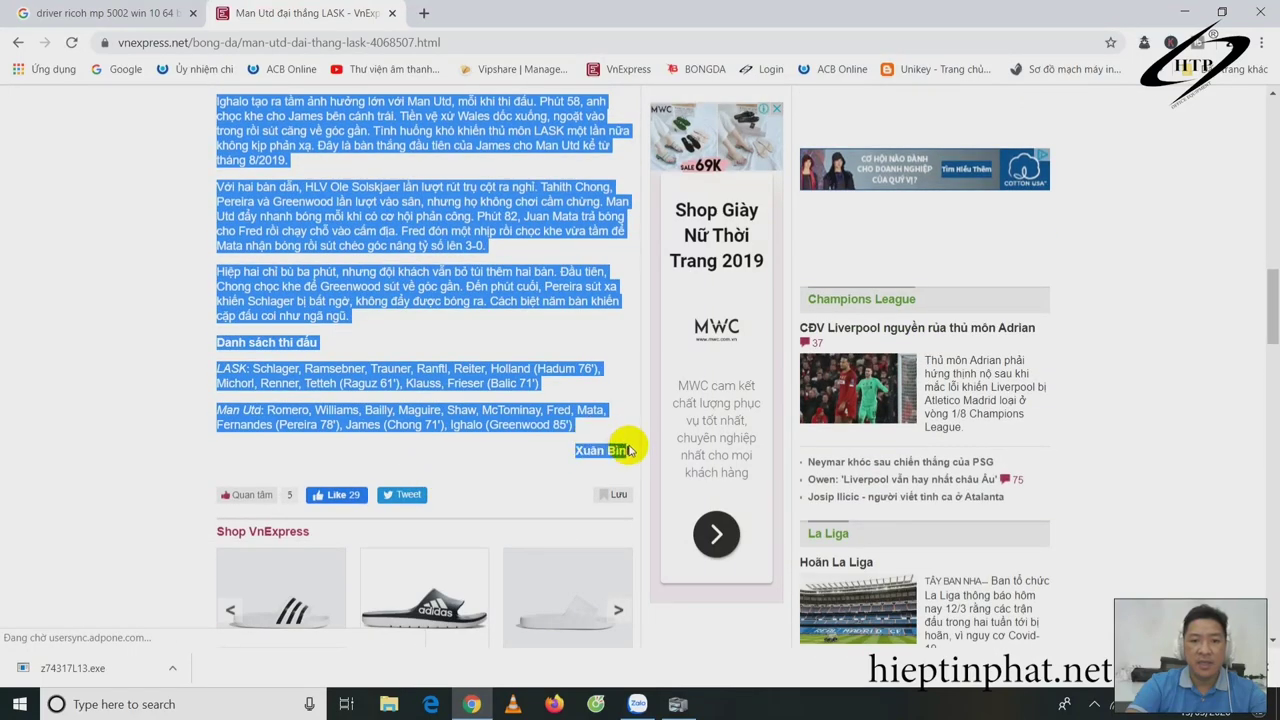
pyautogui.click(557, 349)
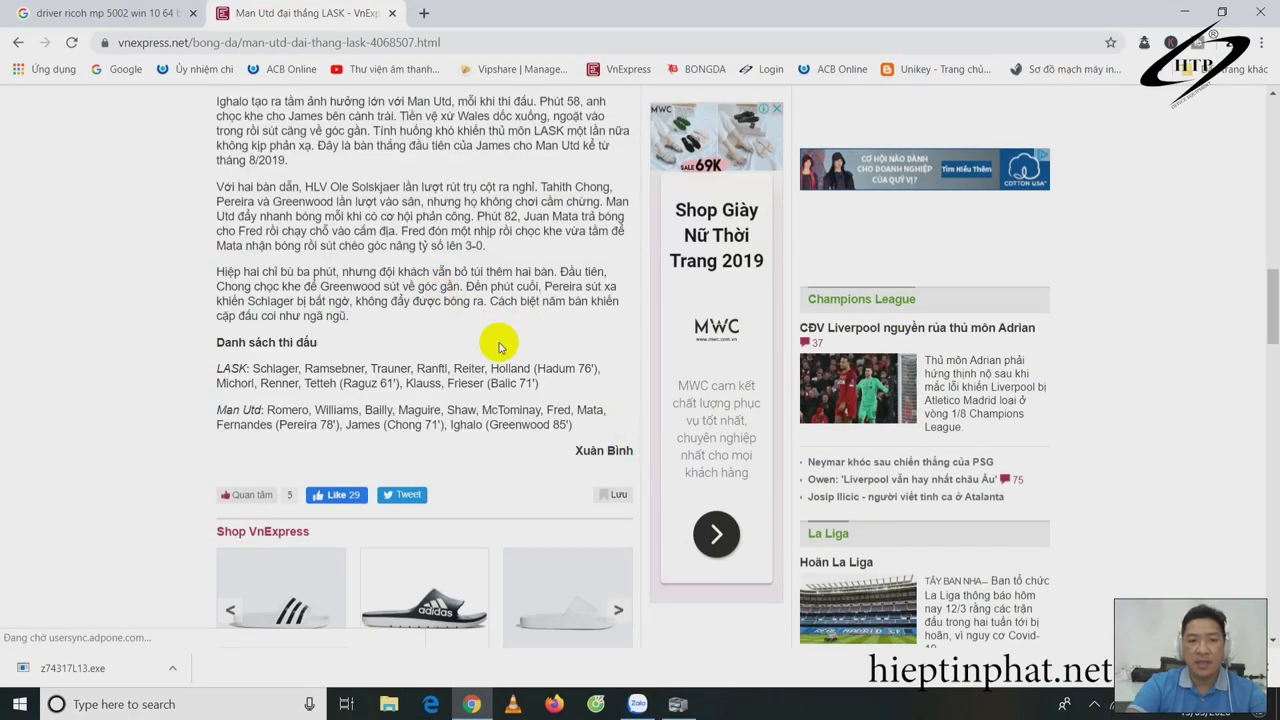
pyautogui.scroll(5, 410, 320)
pyautogui.scroll(5, 410, 322)
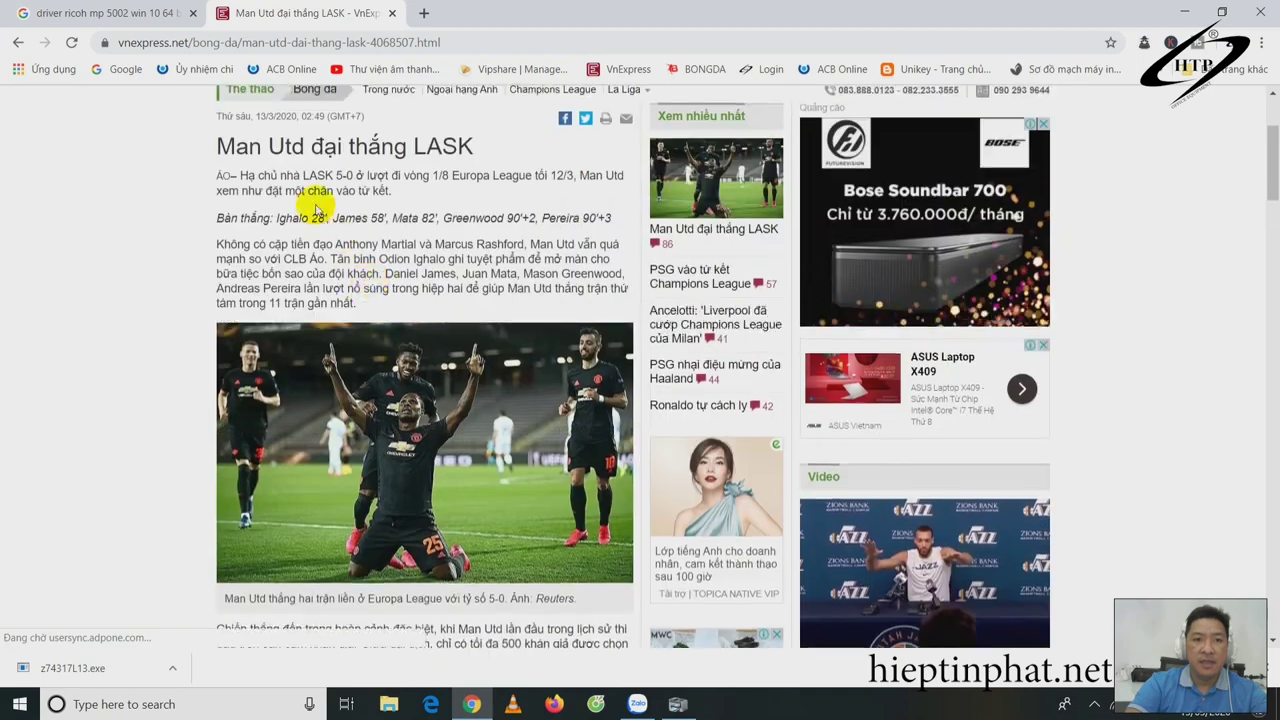
# Step: Copy the whole "Man Utd đại thắng LASK" article, from its headline to the author's name
pyautogui.moveTo(216, 146); pyautogui.dragTo(632, 527)
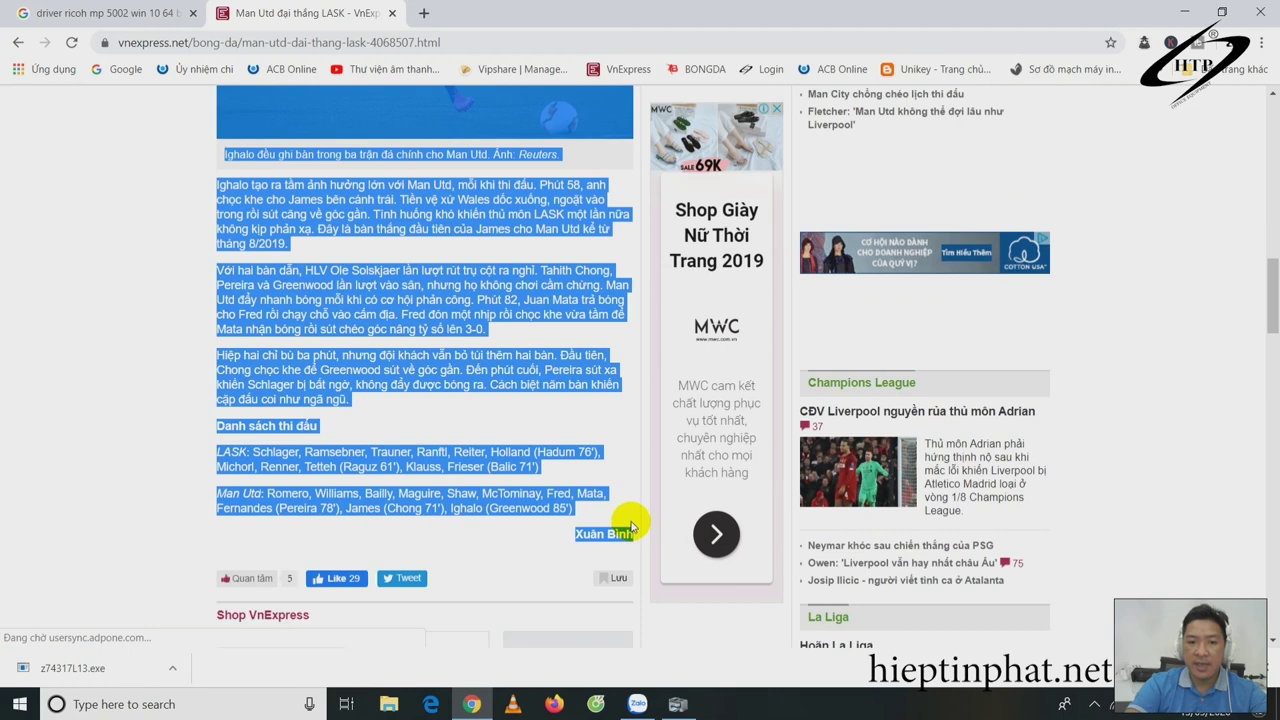
pyautogui.rightClick(517, 375)
pyautogui.click(550, 388)
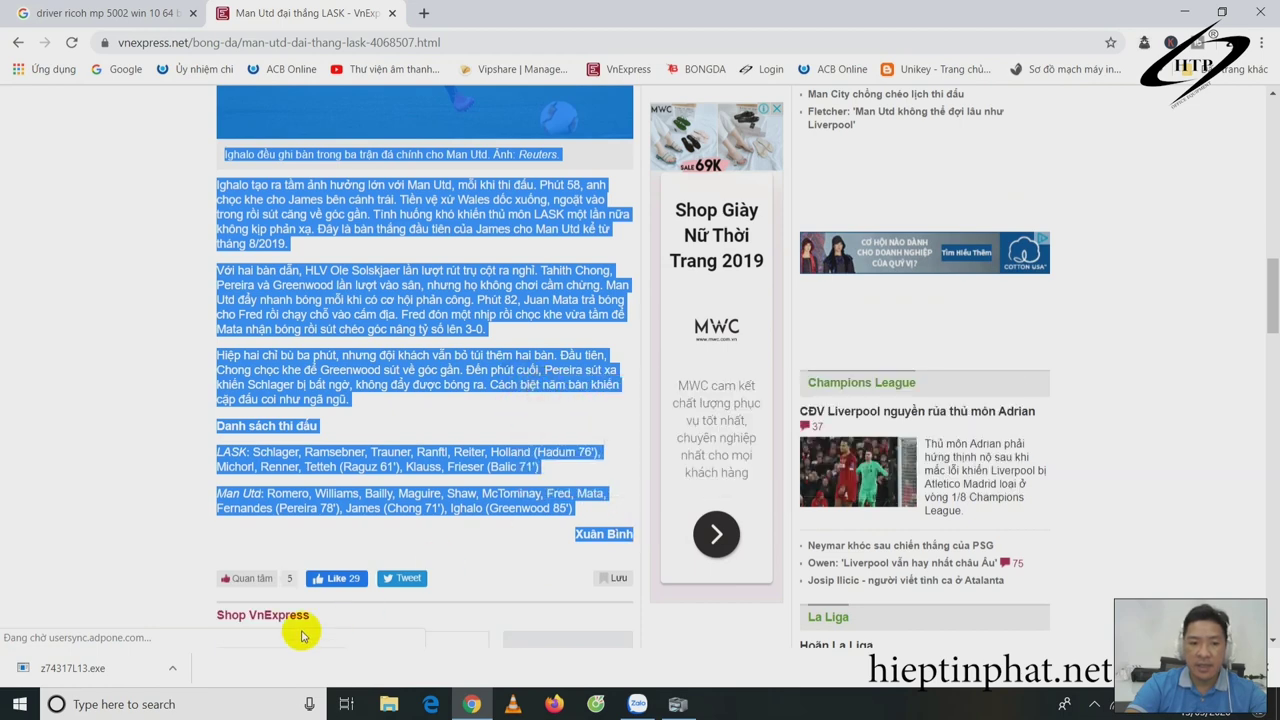
# Step: Start Word with a new blank document and paste the copied article into it
pyautogui.click(233, 705)
pyautogui.write('word')
pyautogui.click(200, 234)
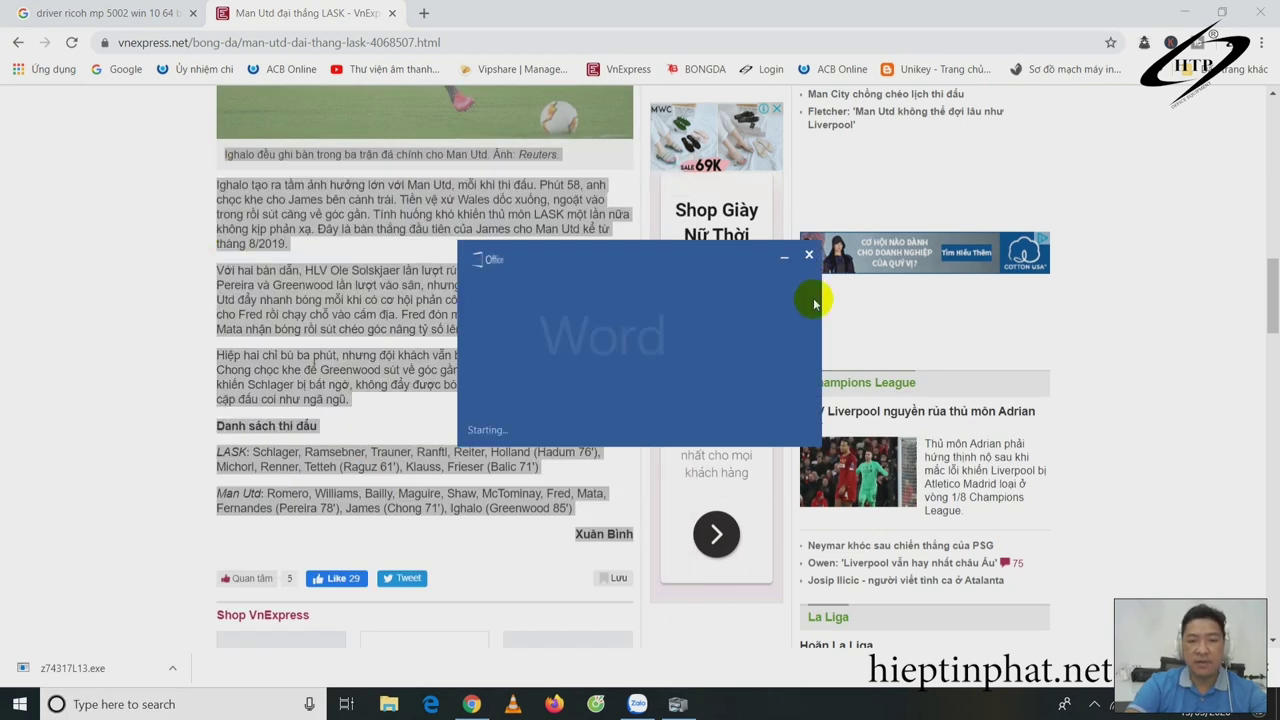
pyautogui.click(408, 283)
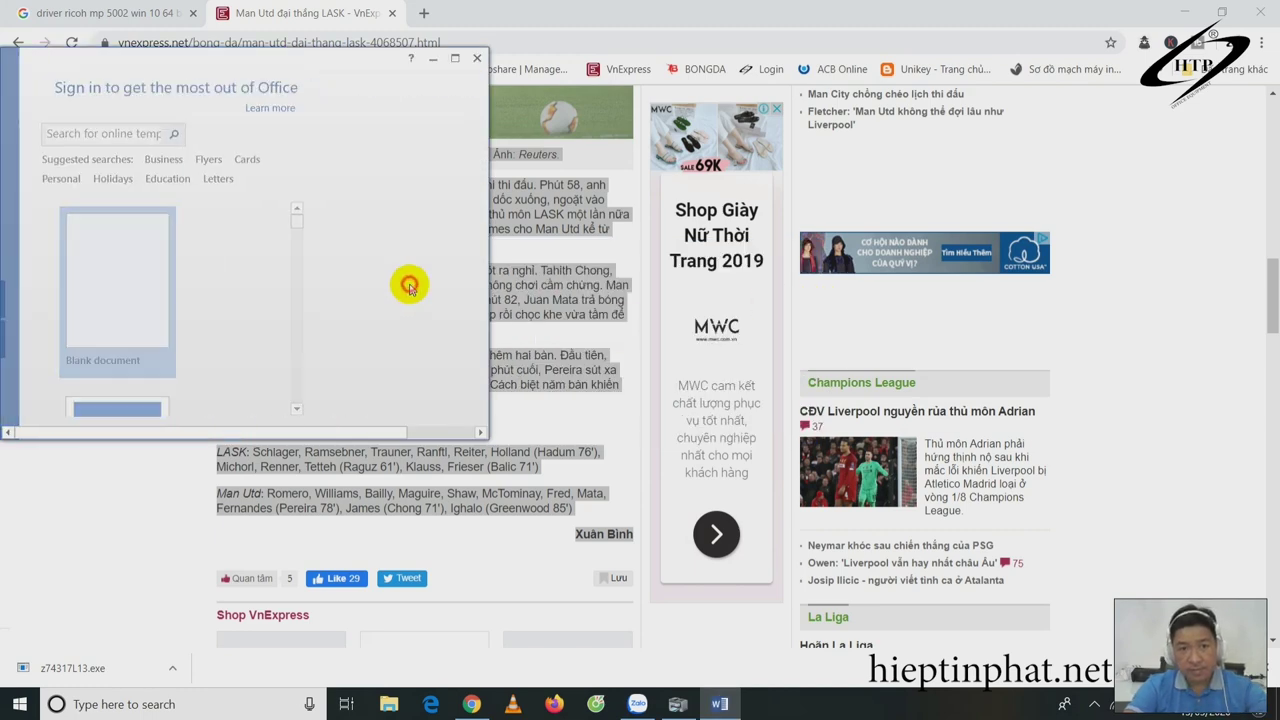
pyautogui.click(455, 60)
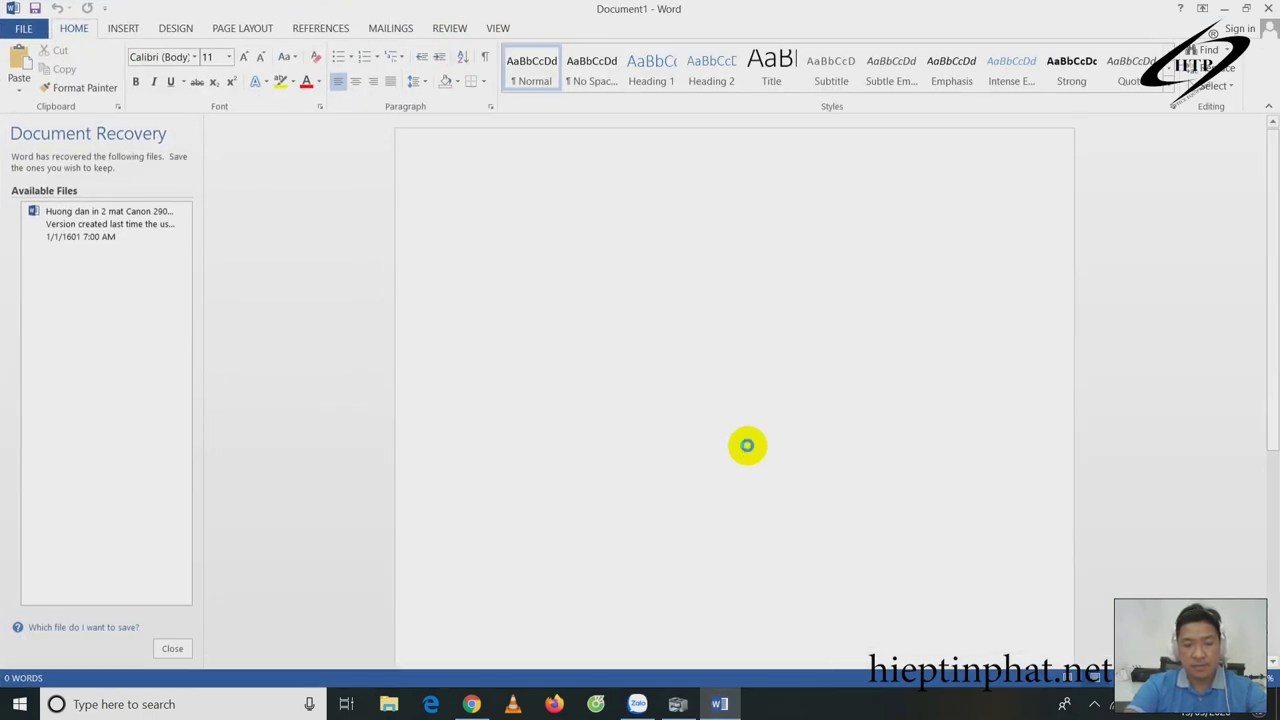
pyautogui.hotkey('ctrl', 'v')
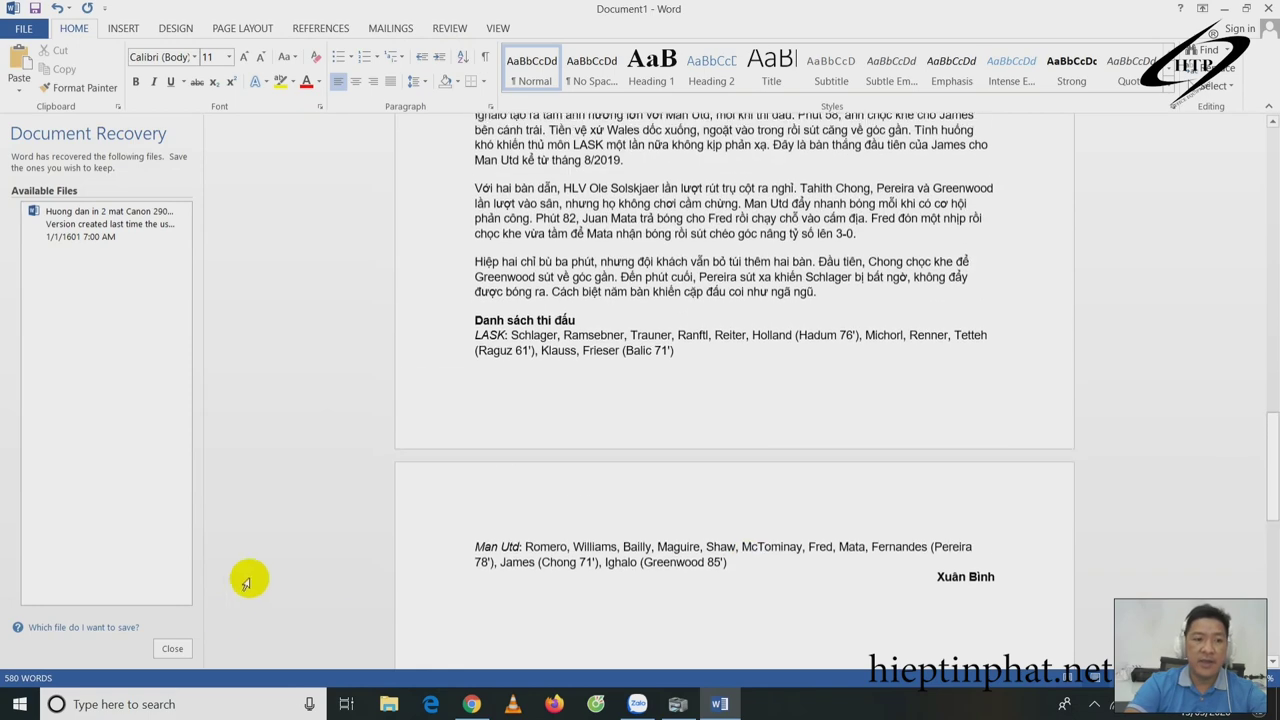
# Step: Close the Document Recovery list and review the pasted article from its end back to the first page
pyautogui.click(172, 648)
pyautogui.scroll(5, 694, 420)
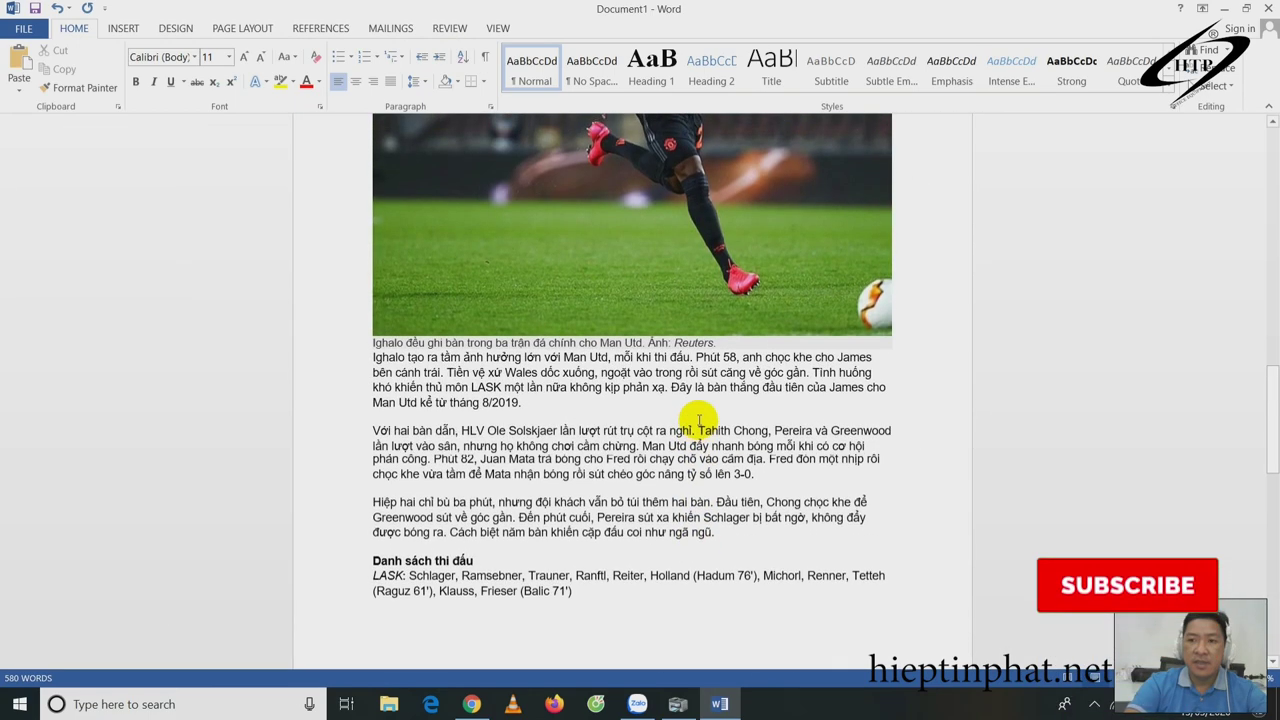
pyautogui.scroll(8, 699, 420)
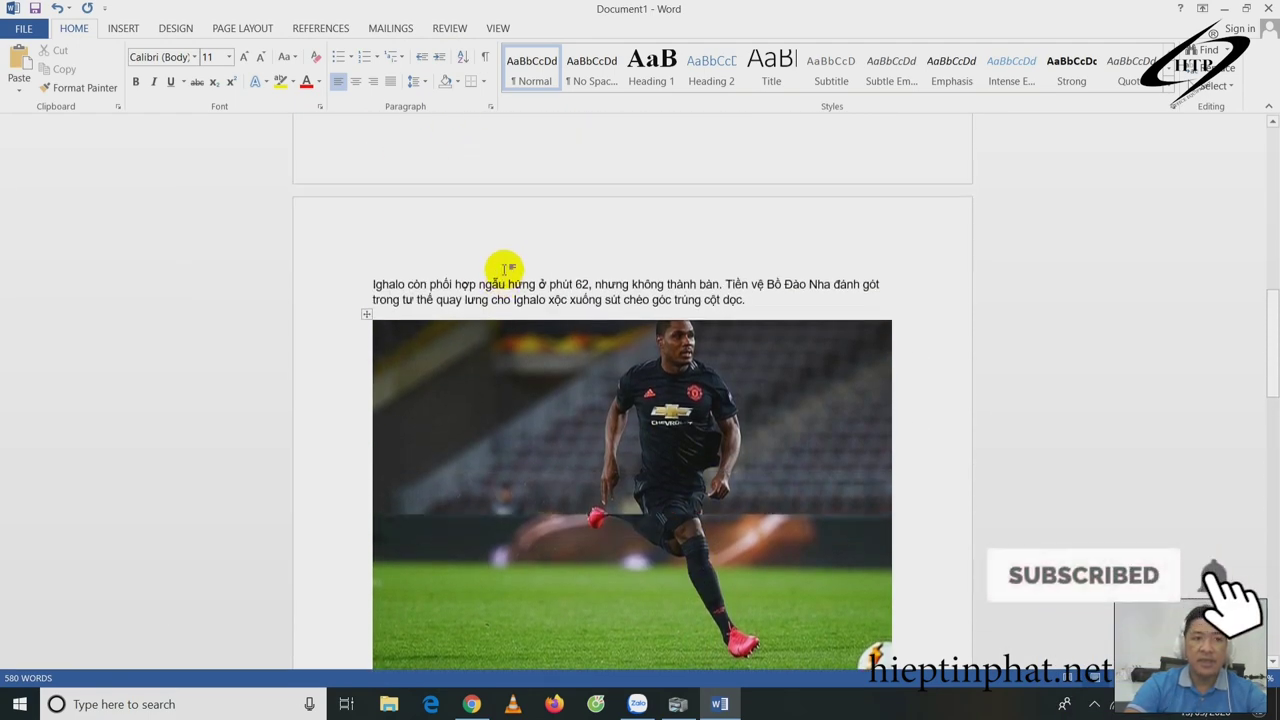
pyautogui.scroll(12, 505, 271)
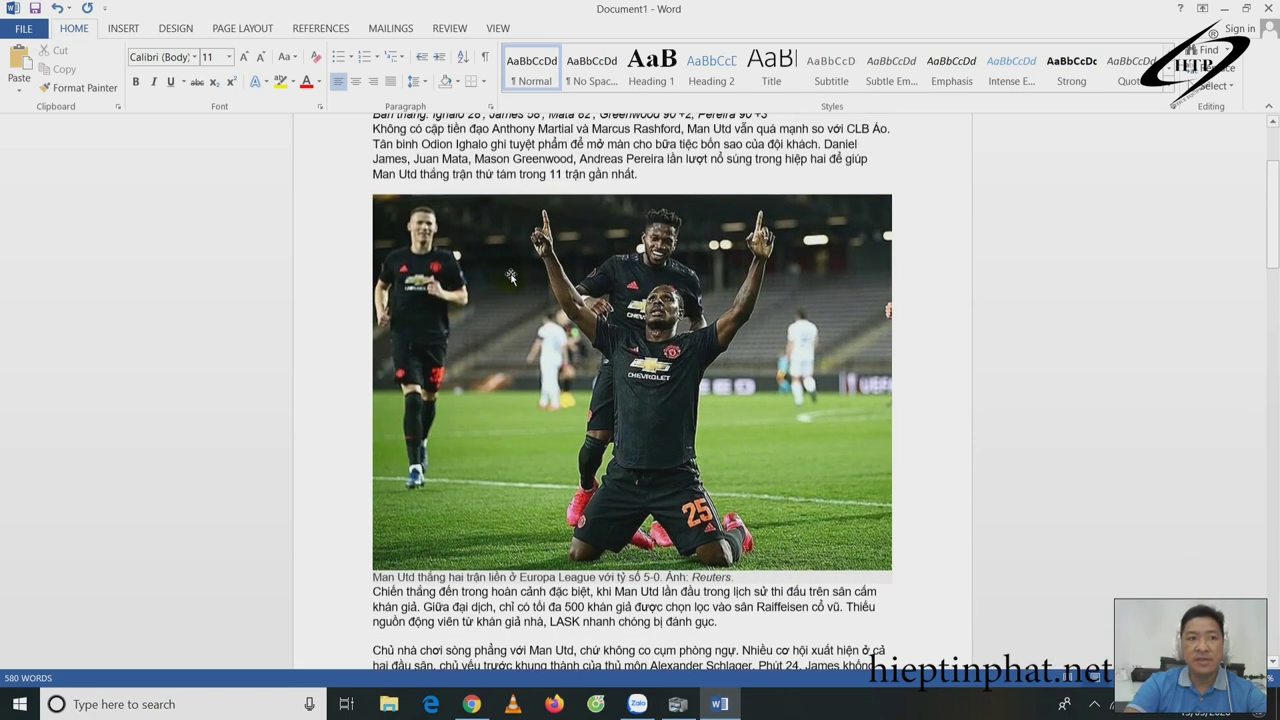
# Step: Open the document's print settings and choose Print on Both Sides with pages flipped on the long edge
pyautogui.click(26, 29)
pyautogui.click(40, 208)
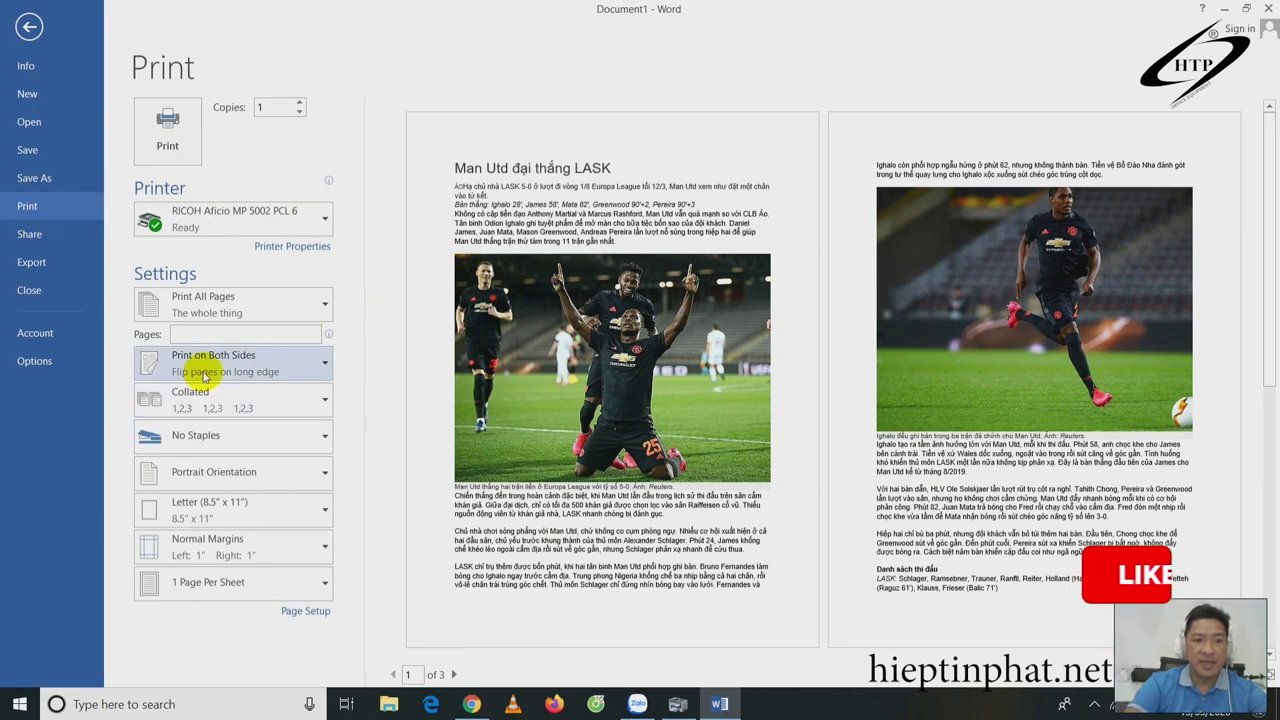
pyautogui.click(272, 368)
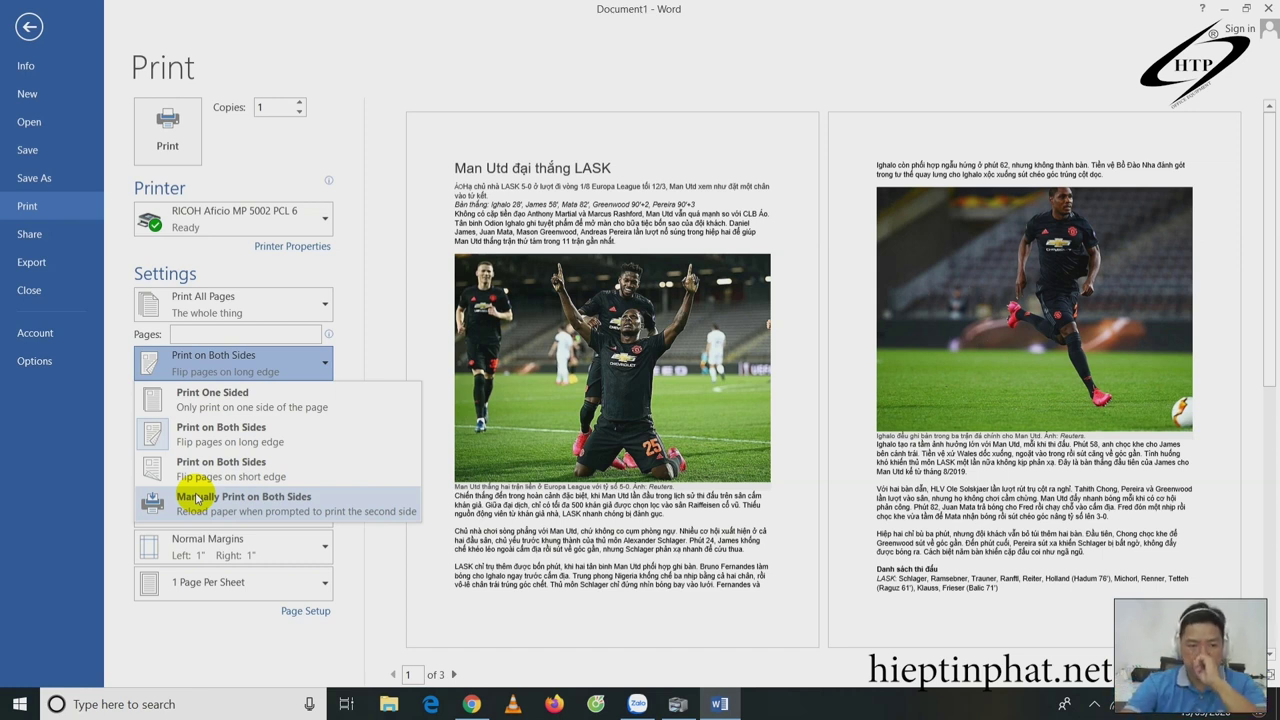
pyautogui.click(304, 442)
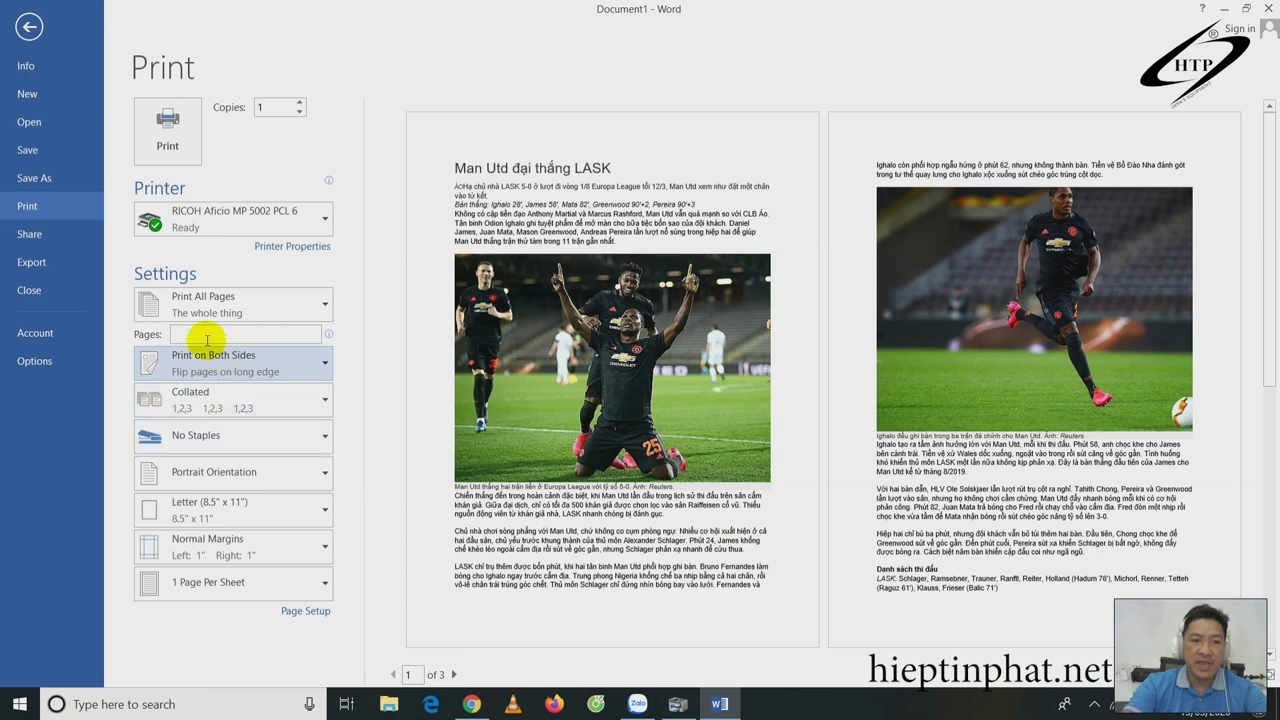